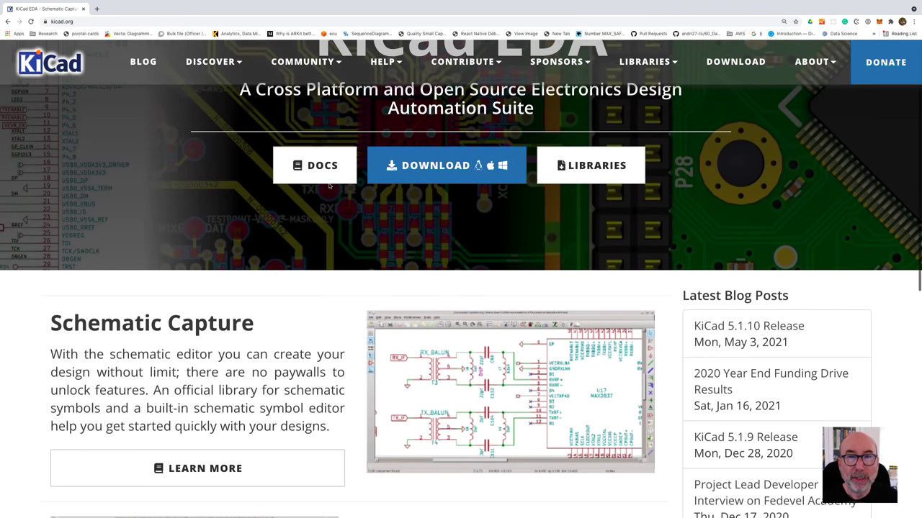
scroll(329, 186, down, 5)
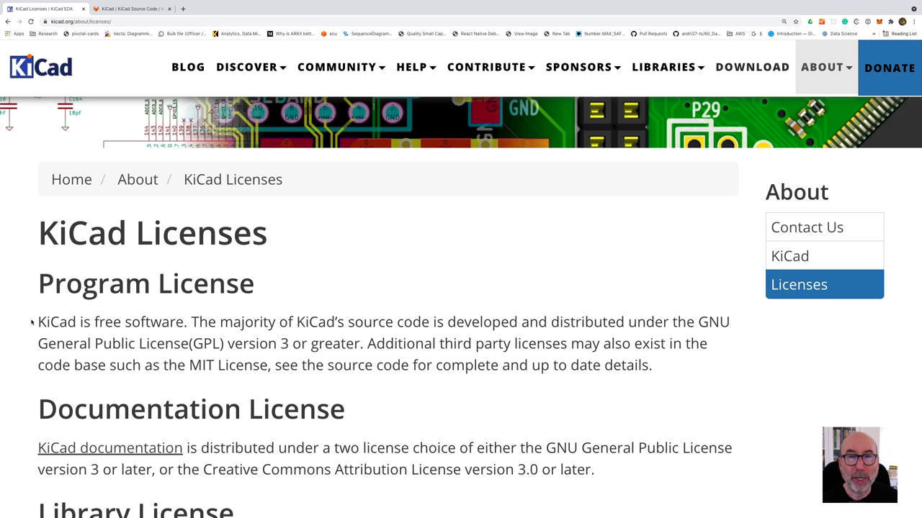
Highlight the free-software and GPL version 3 licence statements, then go to KiCad's GitLab source
drag(38, 322, 185, 326)
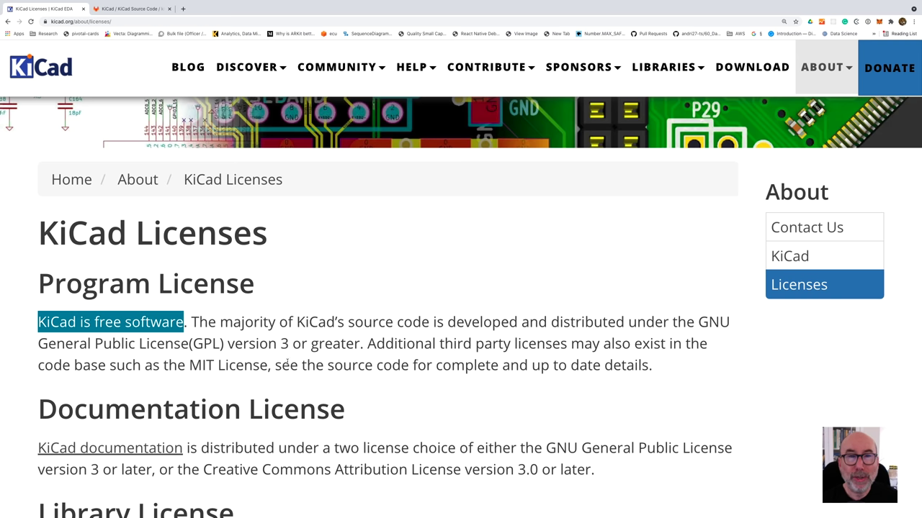
drag(39, 344, 360, 344)
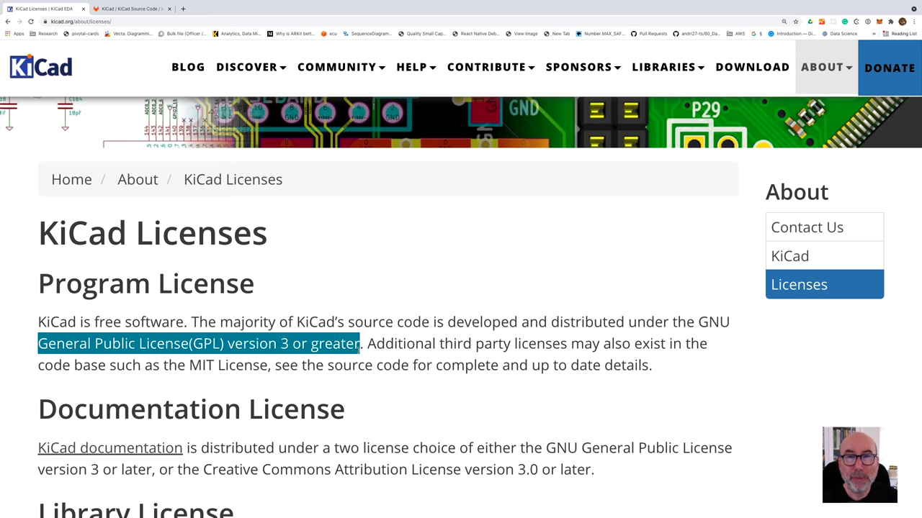
click(117, 10)
Scroll the KiCad GitLab file list down past the LICENSE files to the README
scroll(328, 341, down, 8)
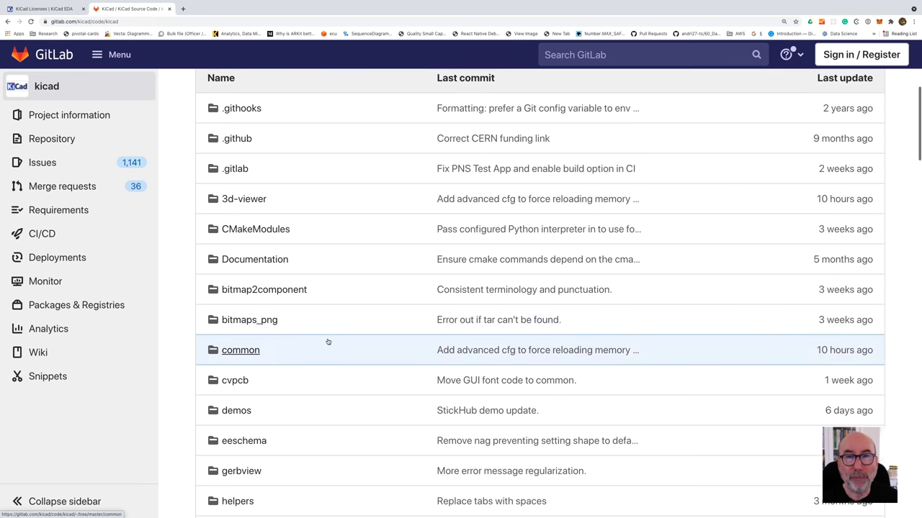
scroll(328, 341, down, 8)
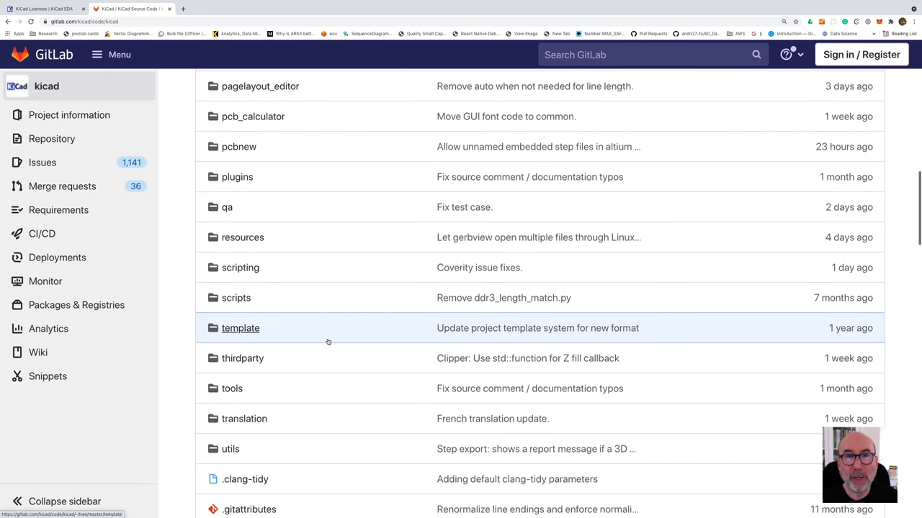
scroll(328, 341, down, 8)
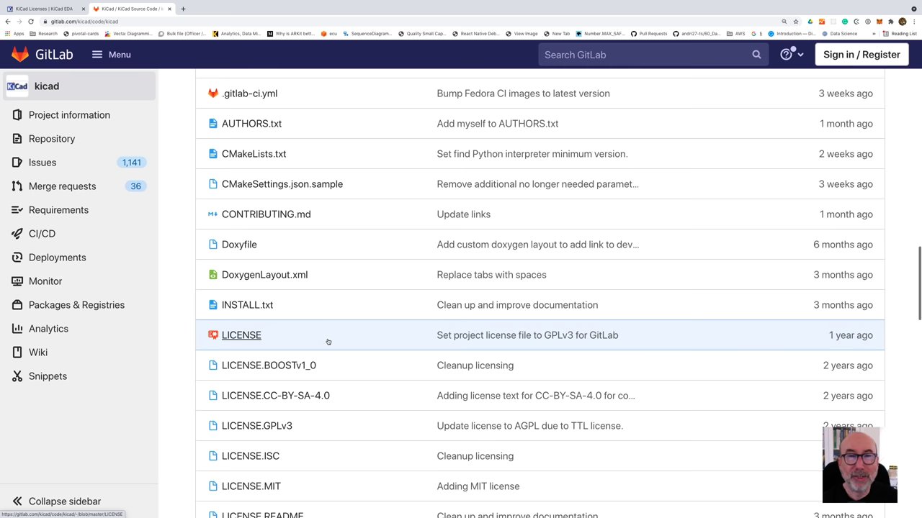
scroll(327, 342, down, 5)
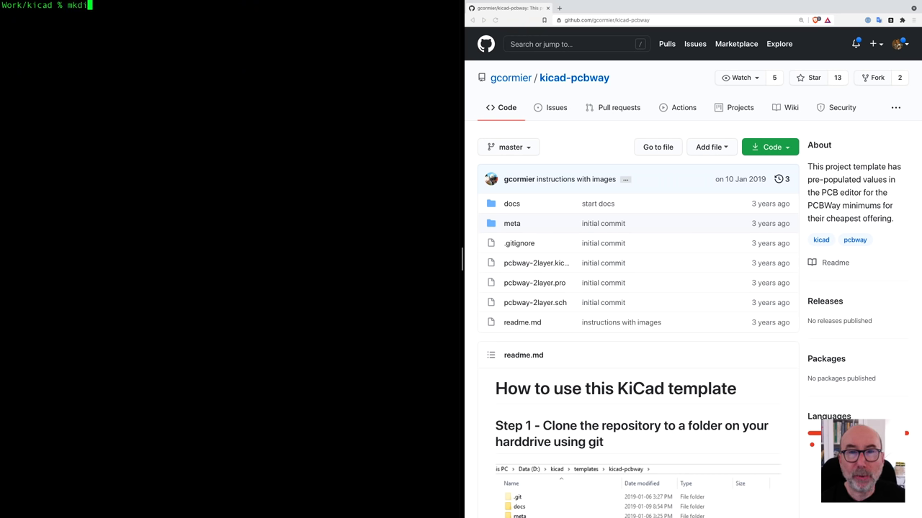
Create a templates folder in the terminal and move into it
text(mplates)
key(Return)
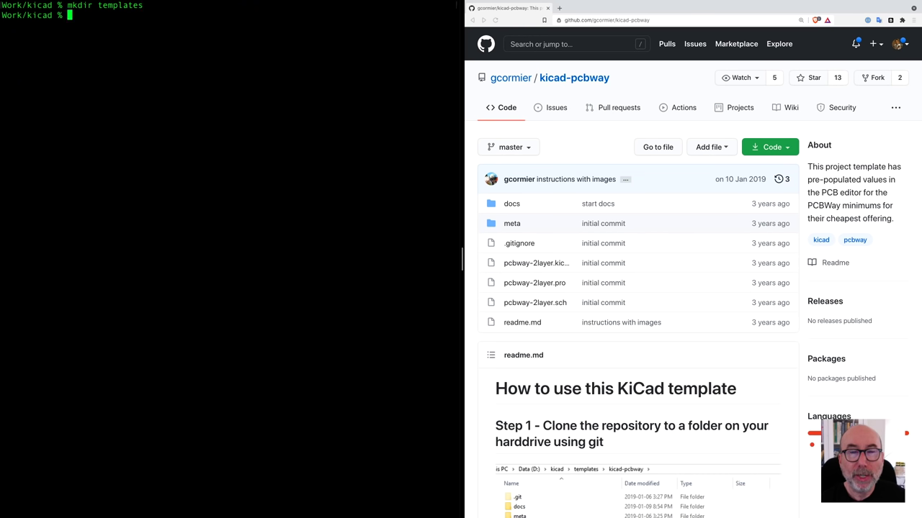
text(cd te)
key(Tab)
key(Return)
Clone the kicad-pcbway repository with git clone, using the SSH address copied from GitHub
text(git clon)
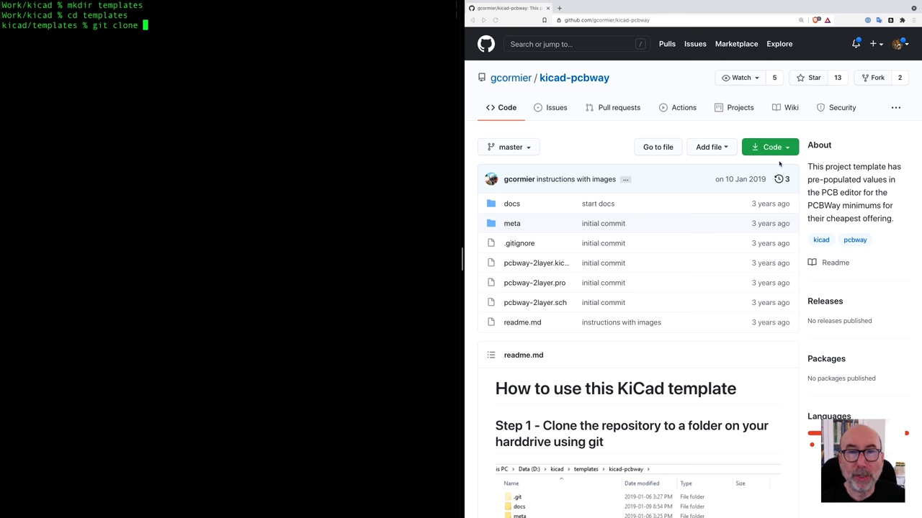
text(e)
click(788, 147)
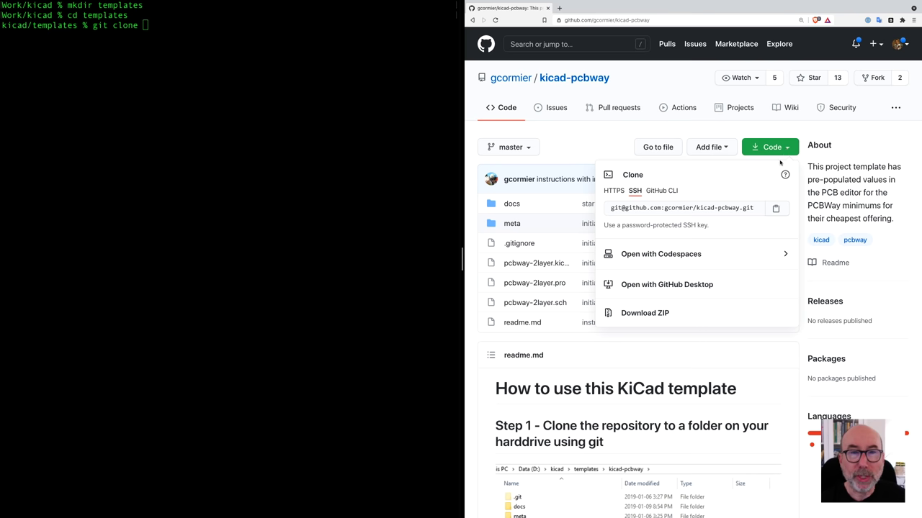
click(774, 207)
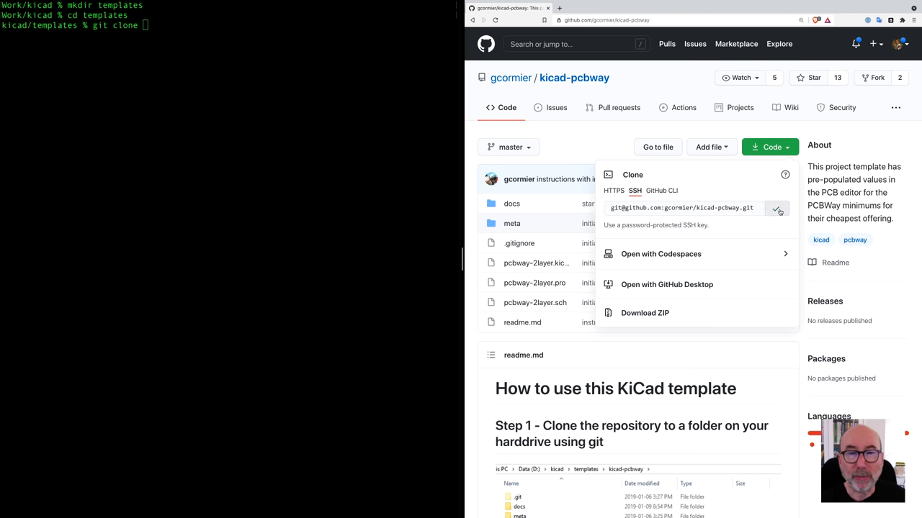
click(332, 151)
key(super+v)
key(Return)
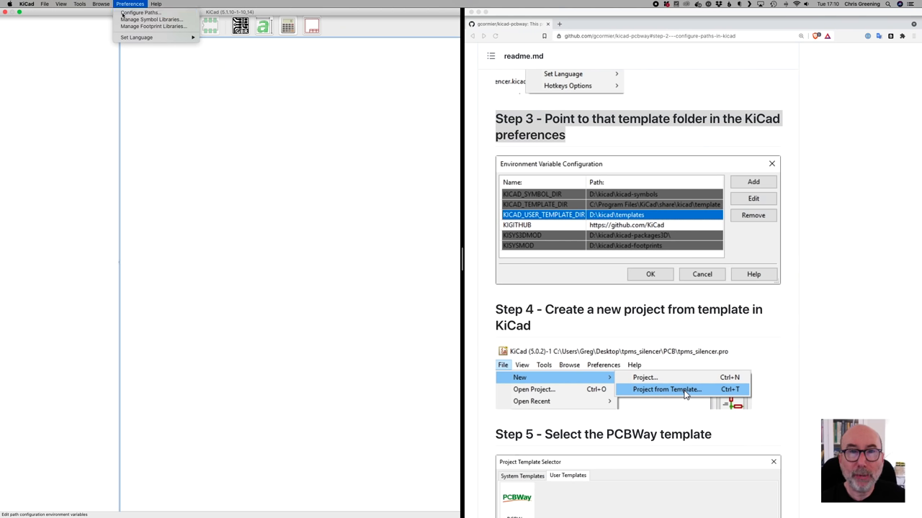
Set KICAD_USER_TEMPLATE_DIR in Configure Paths to the cloned templates folder
click(123, 13)
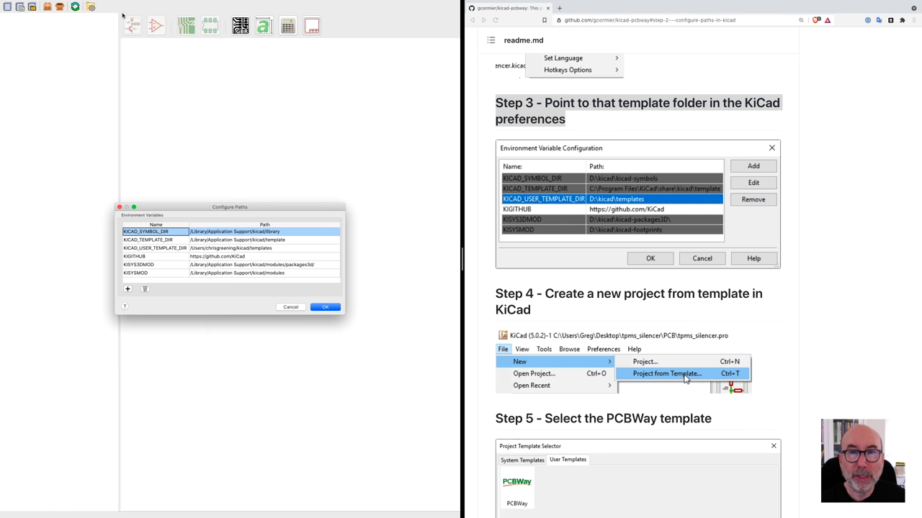
double_click(240, 249)
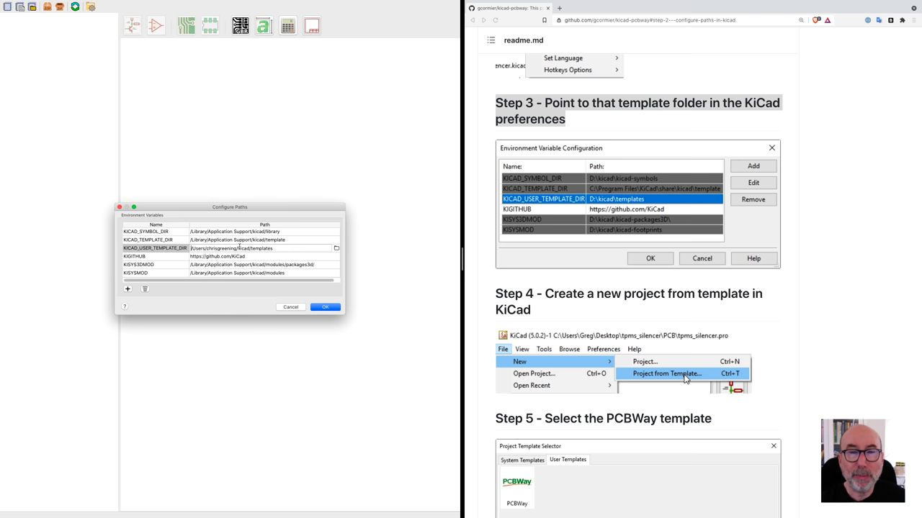
key(super+v)
click(328, 308)
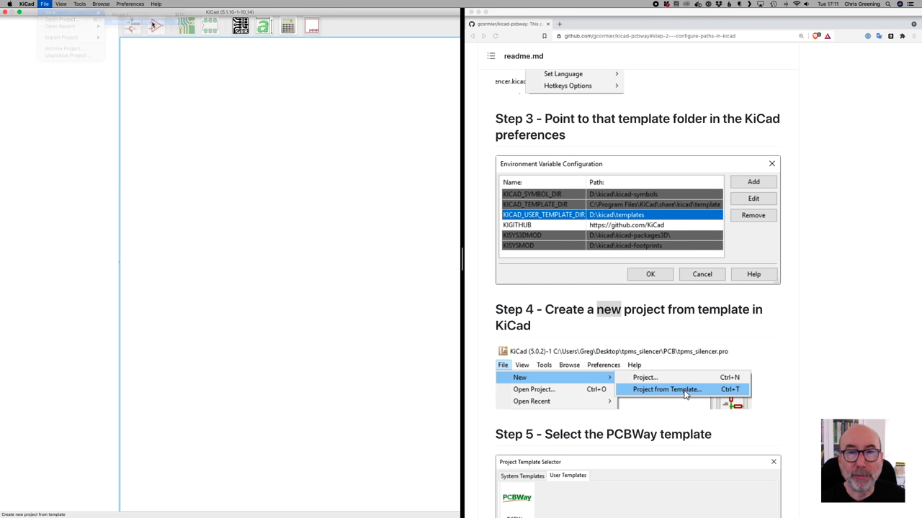
Create a new project from the PCBWay user template
click(144, 26)
click(254, 191)
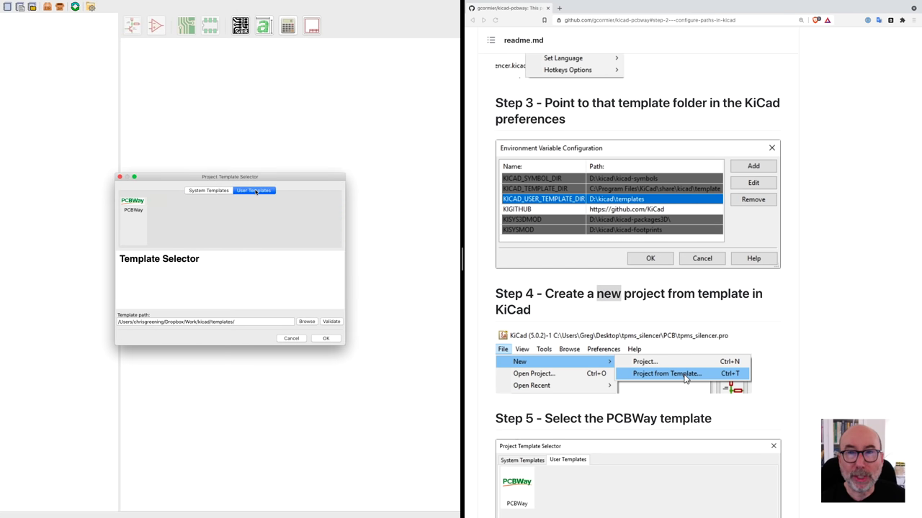
click(129, 226)
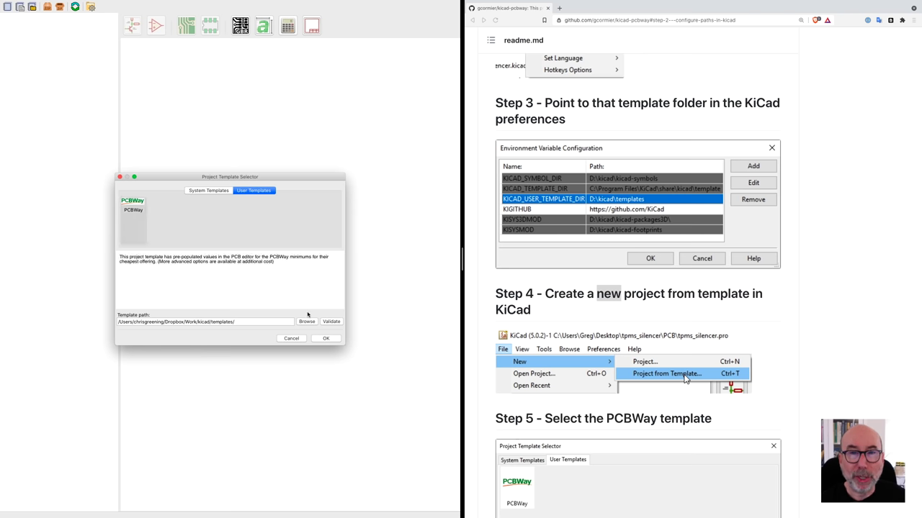
click(326, 338)
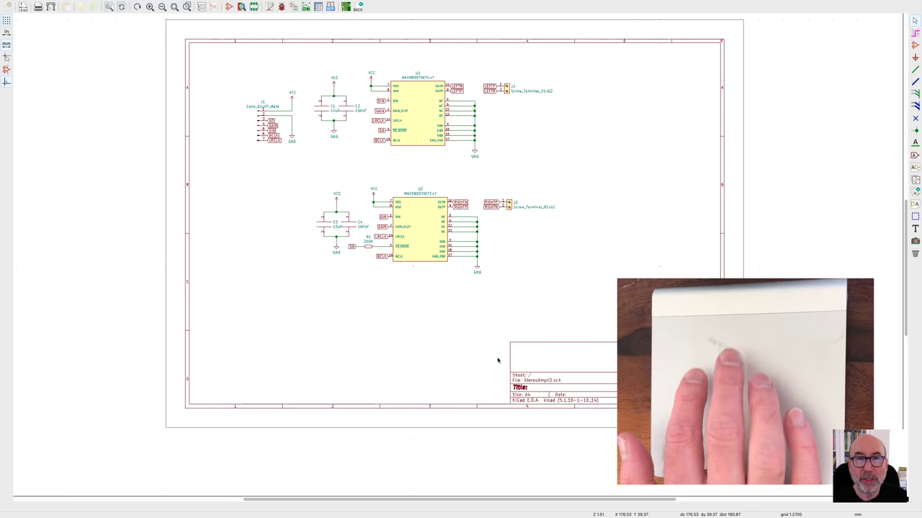
Look for a MAX amplifier symbol in the schematic's Add Symbol chooser
scroll(497, 360, up, 3)
scroll(497, 360, up, 1)
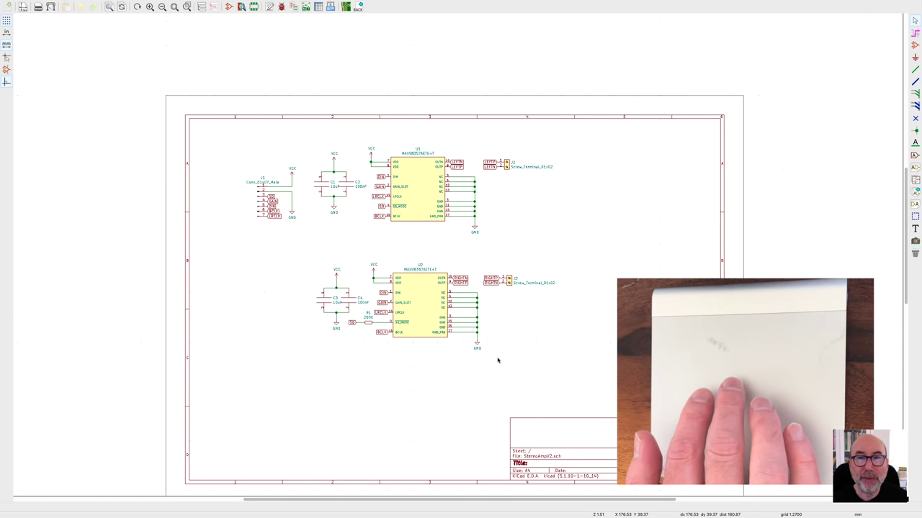
scroll(497, 360, left, 5)
scroll(497, 360, right, 8)
ctrl+scroll(497, 360, up, 2)
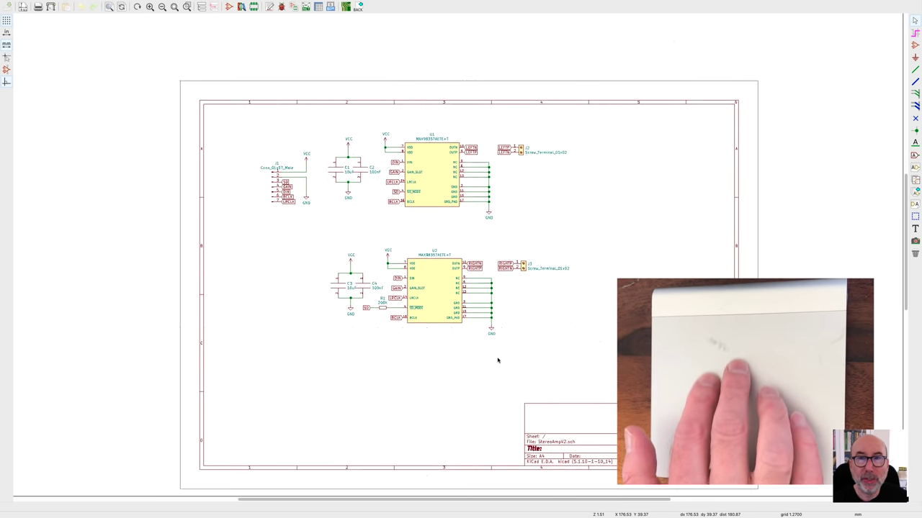
ctrl+scroll(497, 360, up, 10)
ctrl+scroll(496, 360, down, 10)
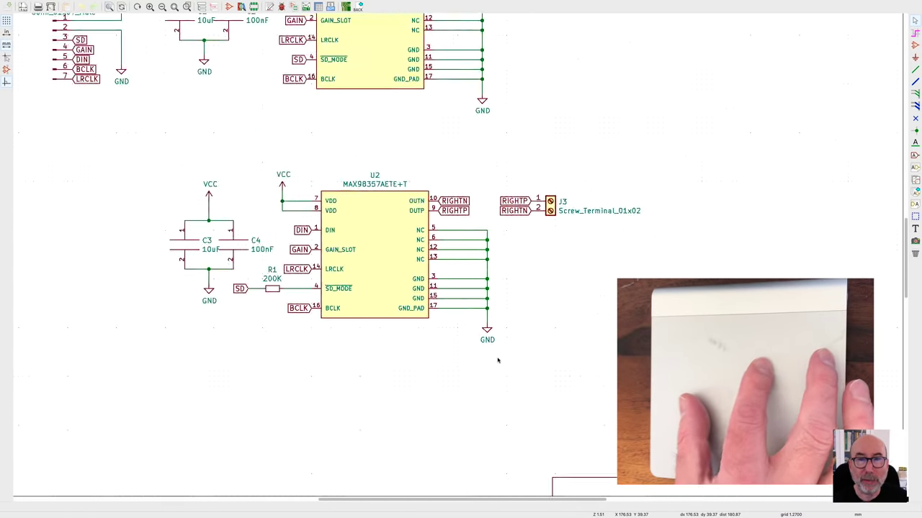
ctrl+scroll(497, 360, up, 10)
ctrl+scroll(497, 360, down, 8)
ctrl+scroll(497, 360, down, 2)
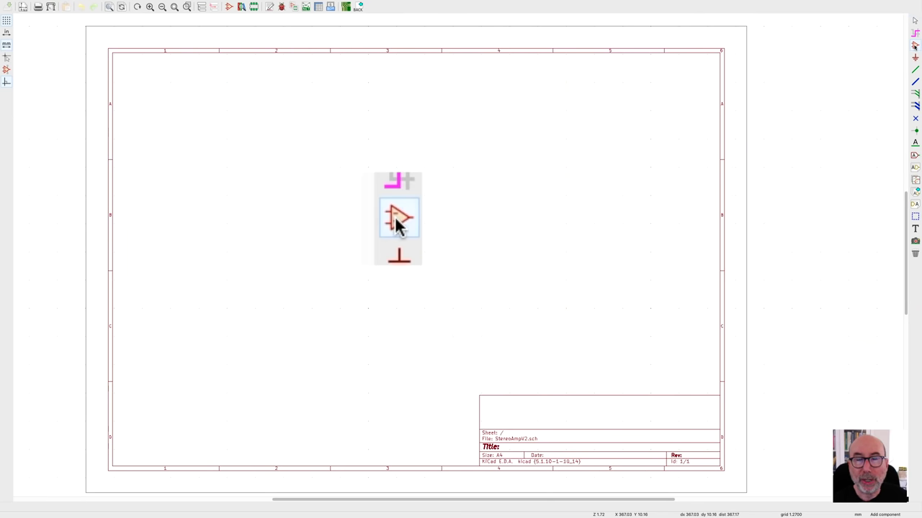
key(a)
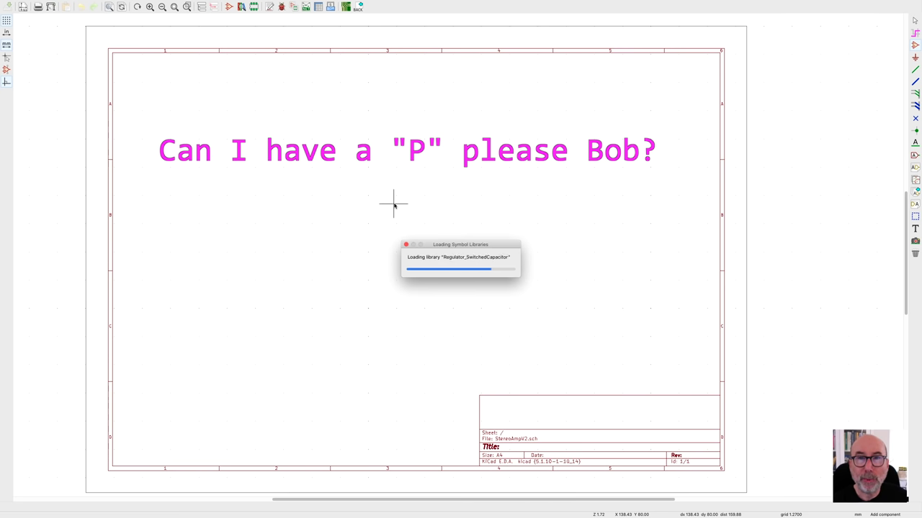
text(MAX)
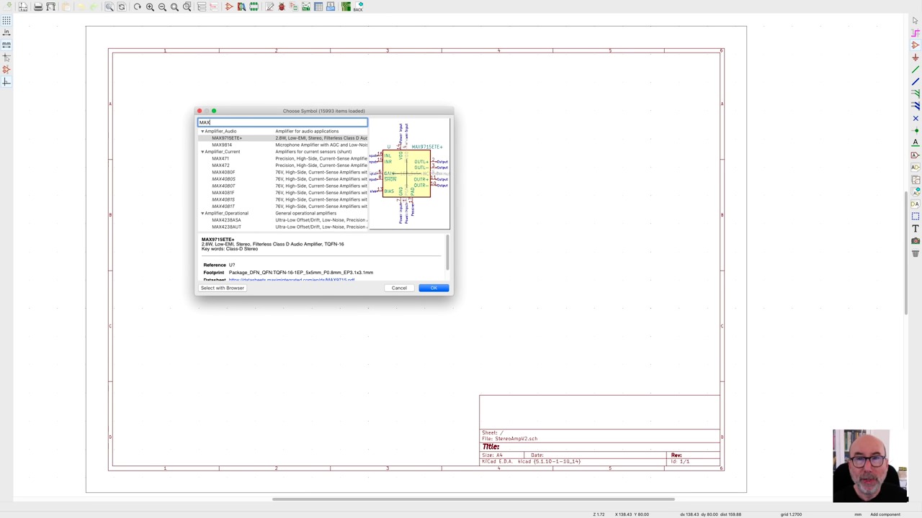
Download the MAX98357AETE+T KiCad symbol and footprint from its Octopart CAD Models section
scroll(312, 206, down, 5)
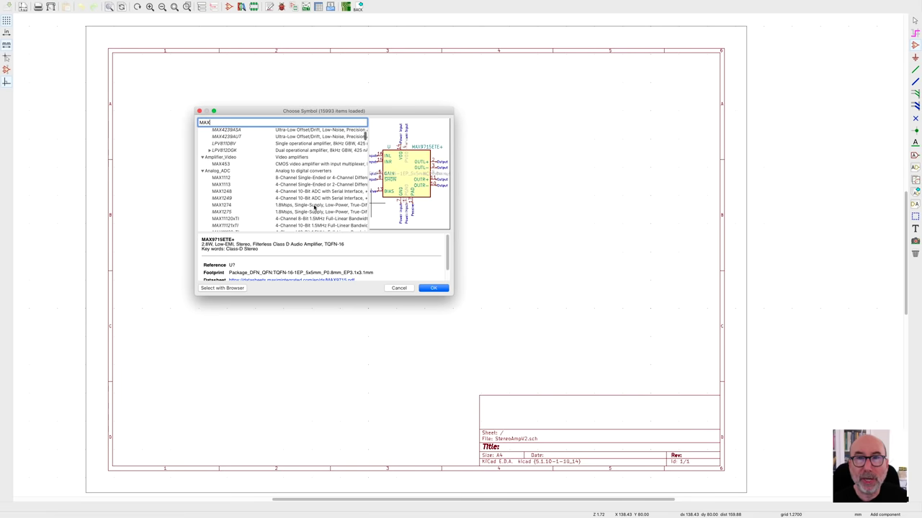
scroll(314, 206, up, 5)
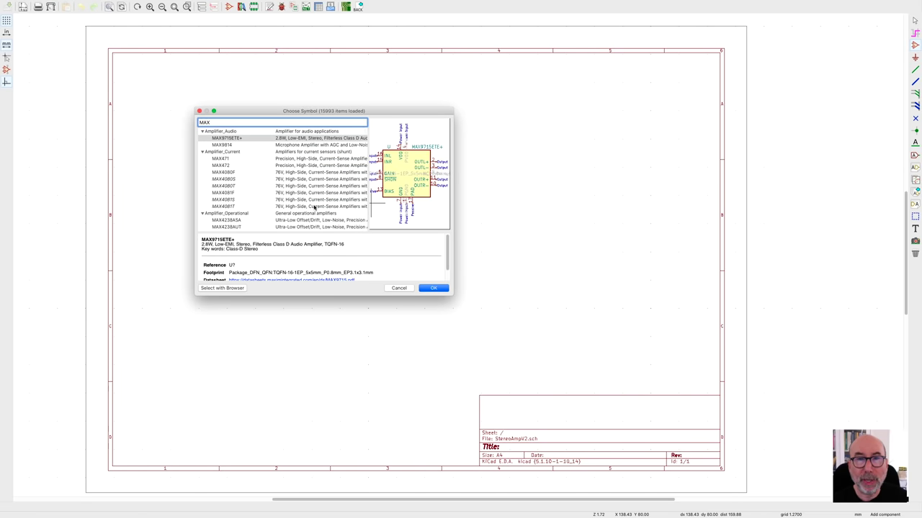
text(98)
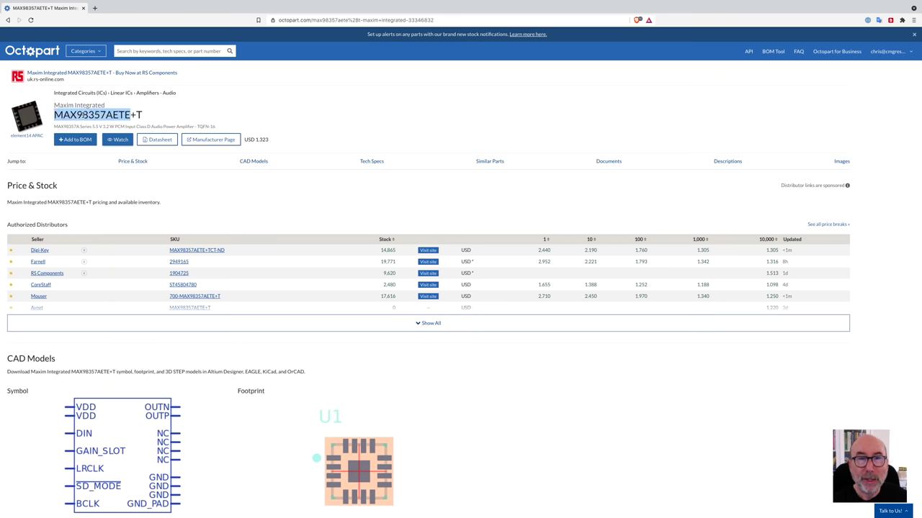
scroll(123, 202, down, 5)
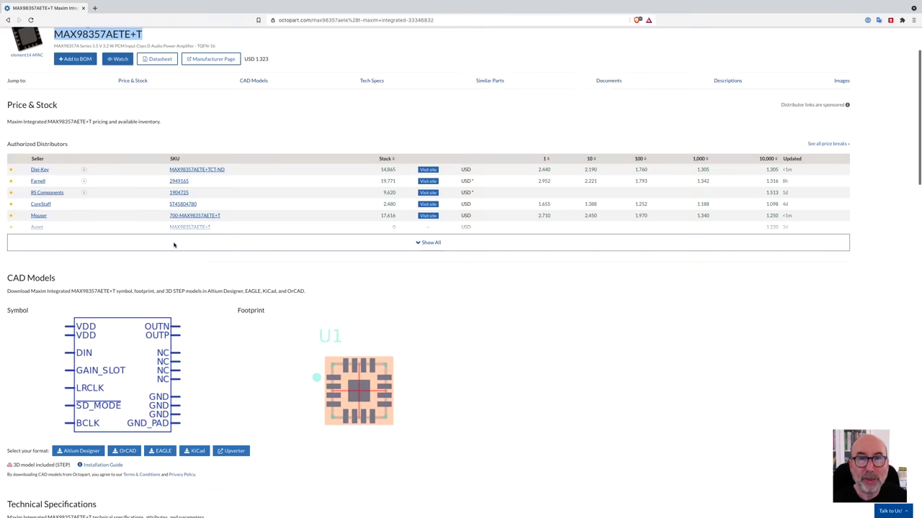
scroll(306, 297, down, 2)
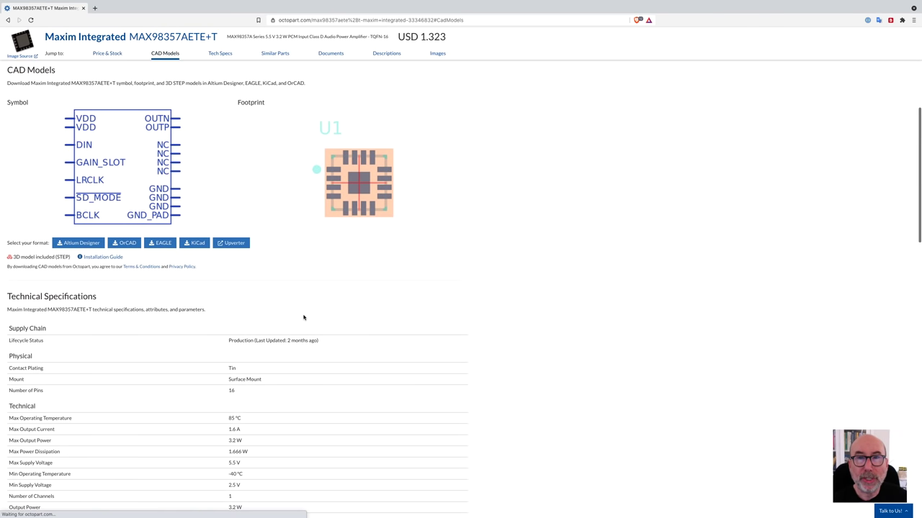
click(196, 243)
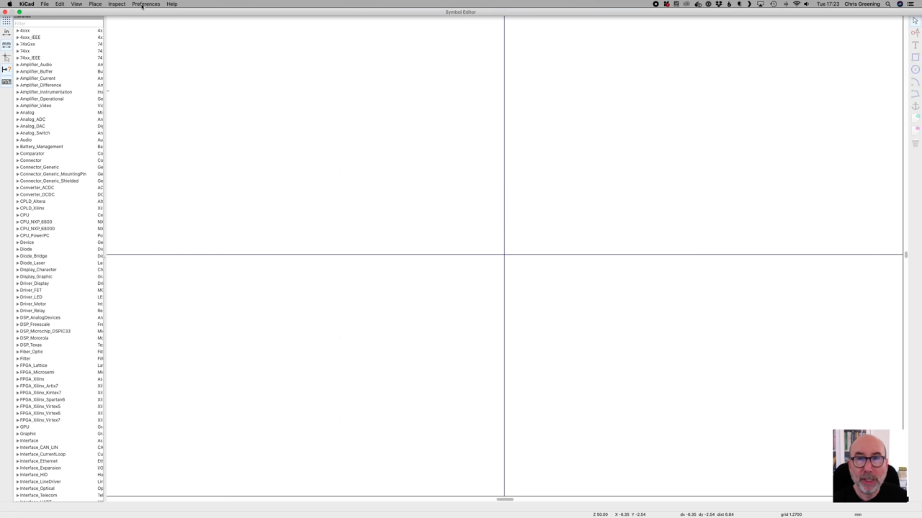
Add eec.lib from library/IC_Maxim Electronics to the global symbol library table with a Maxim Electronics nickname
click(143, 5)
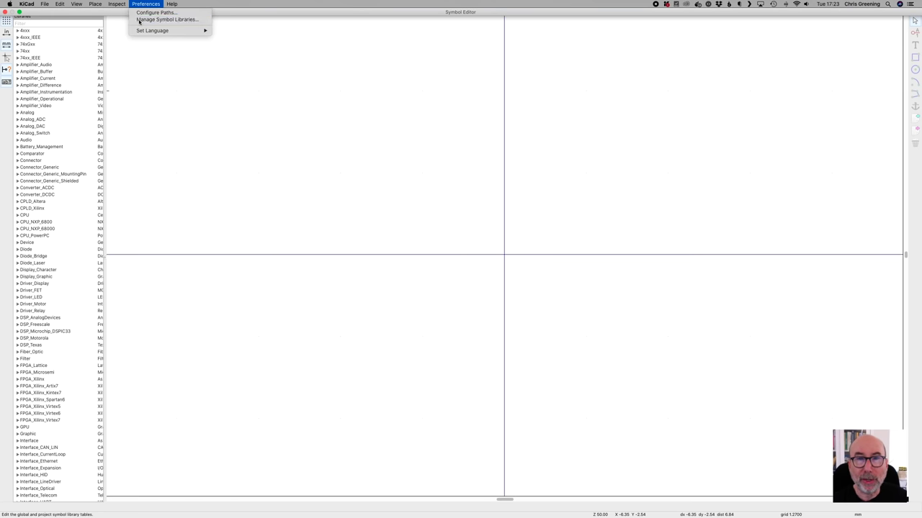
click(166, 19)
click(63, 318)
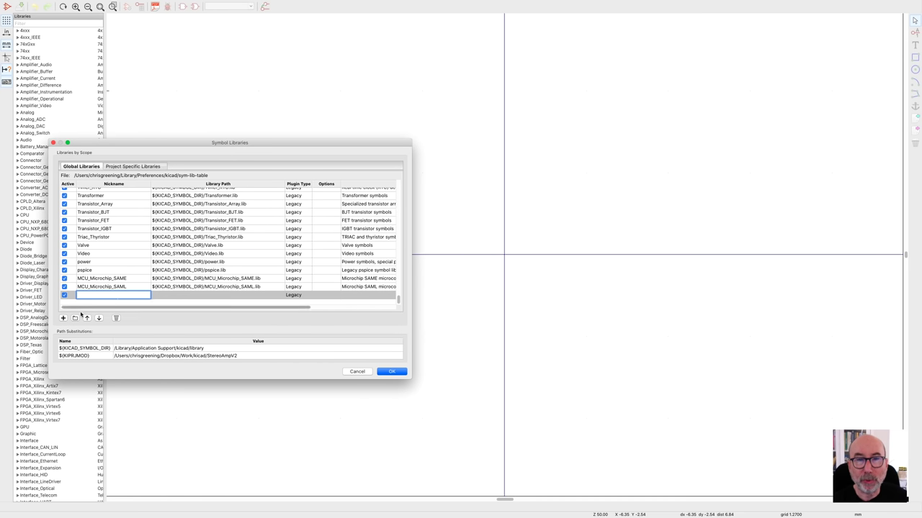
click(75, 317)
click(188, 181)
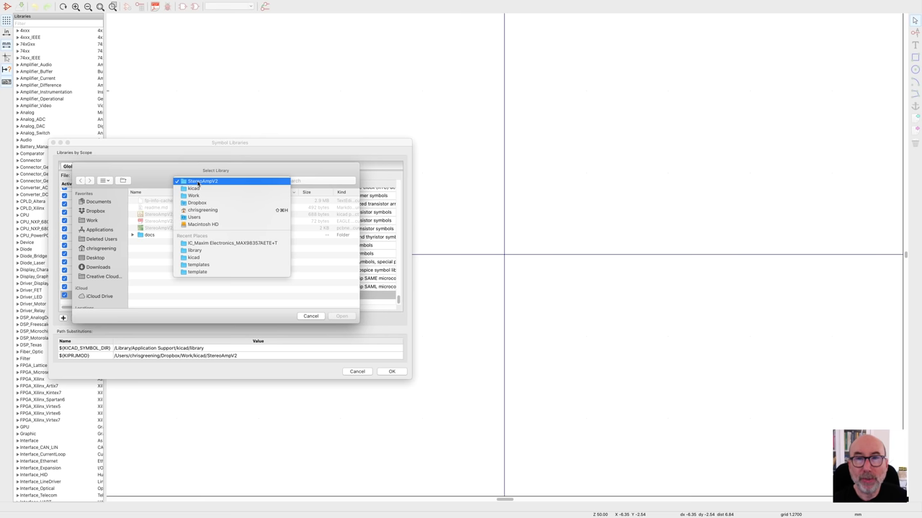
click(182, 189)
double_click(155, 202)
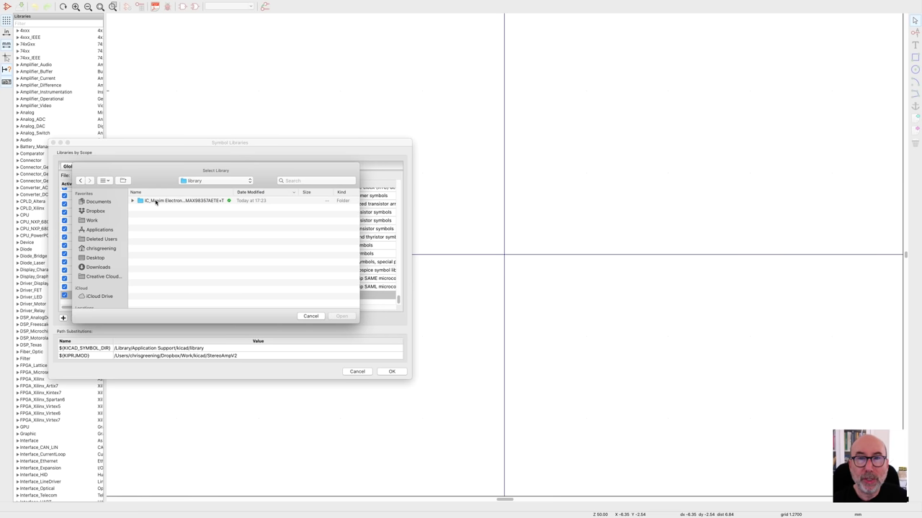
double_click(155, 202)
double_click(149, 235)
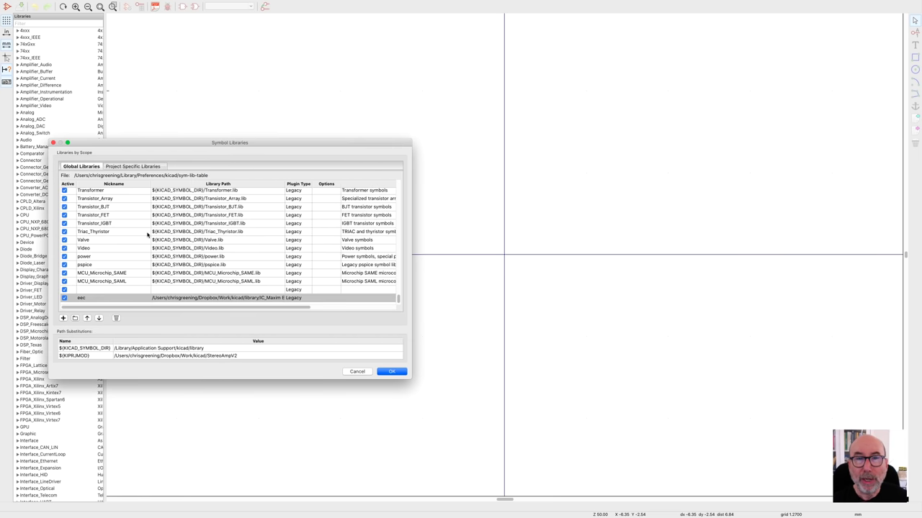
double_click(100, 297)
key(ctrl+v)
click(118, 289)
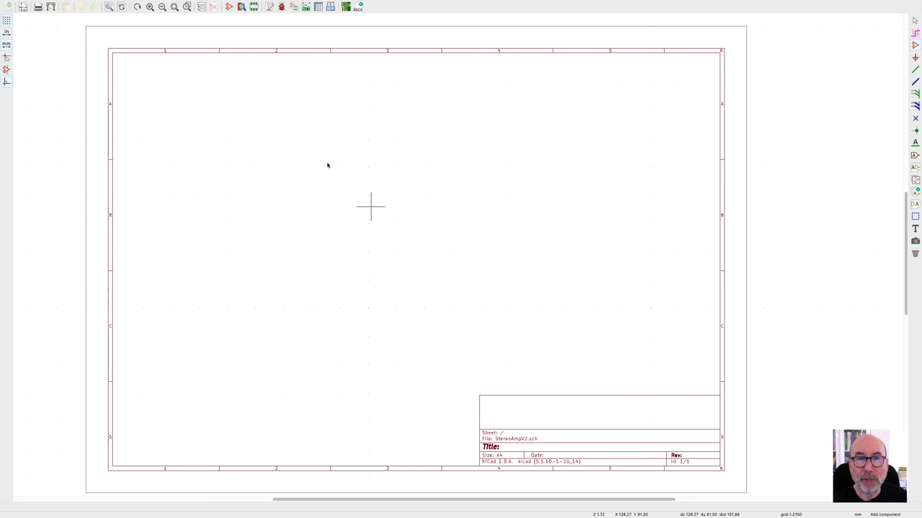
Place the MAX98357AETE+T symbol on the schematic after filtering for 'max9'
text(amax9)
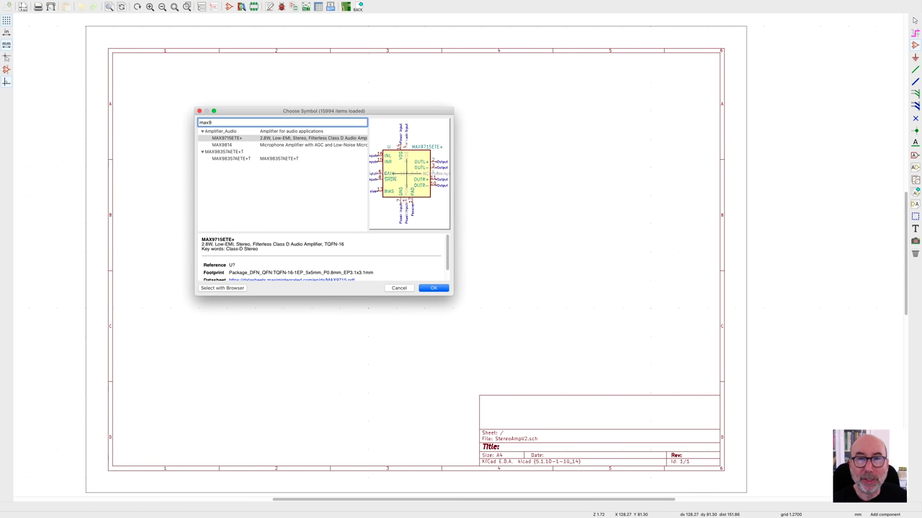
click(229, 161)
double_click(228, 162)
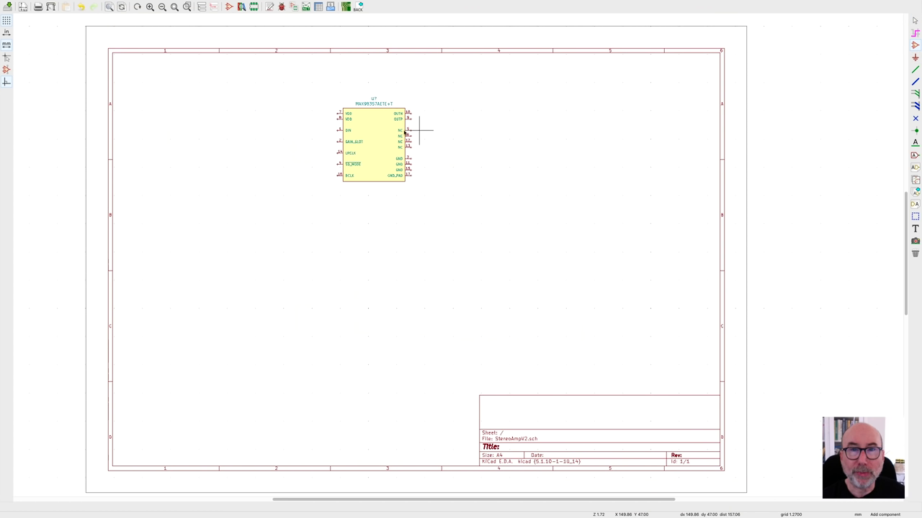
click(222, 138)
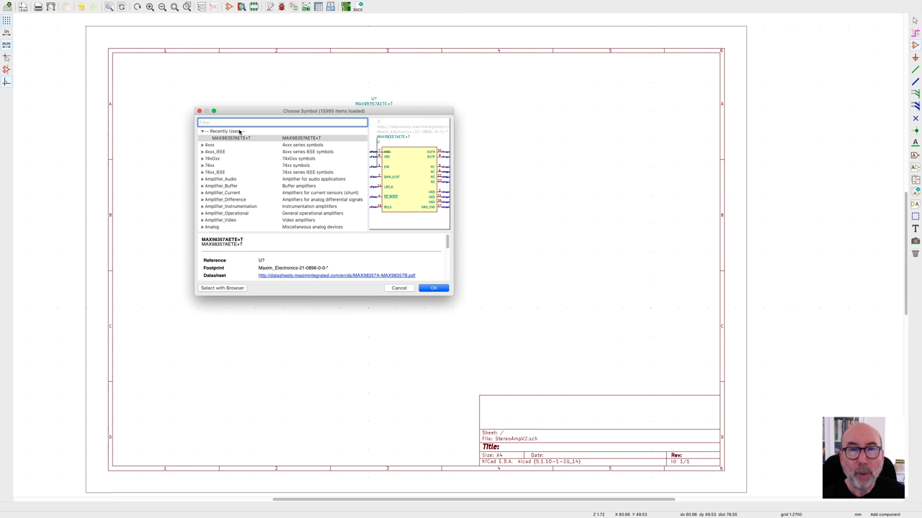
Place a Conn_01x07_Male connector found by filtering for 'conn'
text(conn)
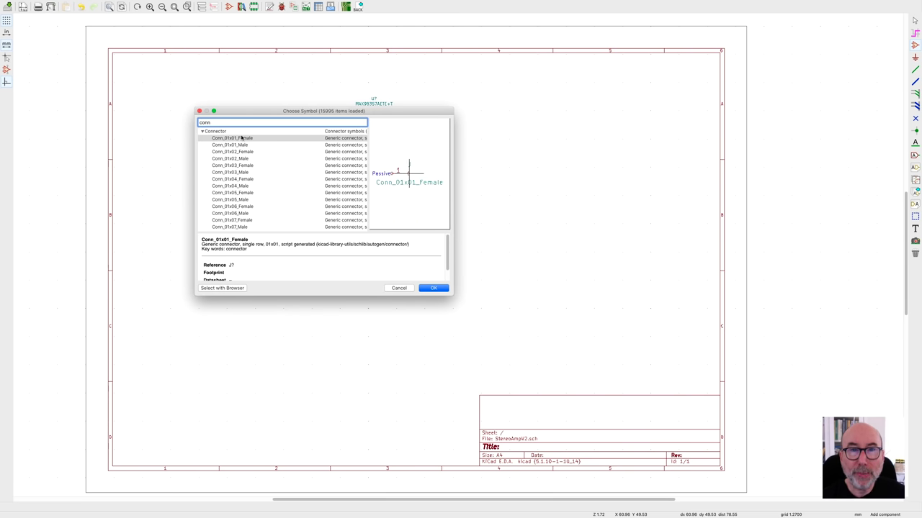
scroll(251, 192, down, 3)
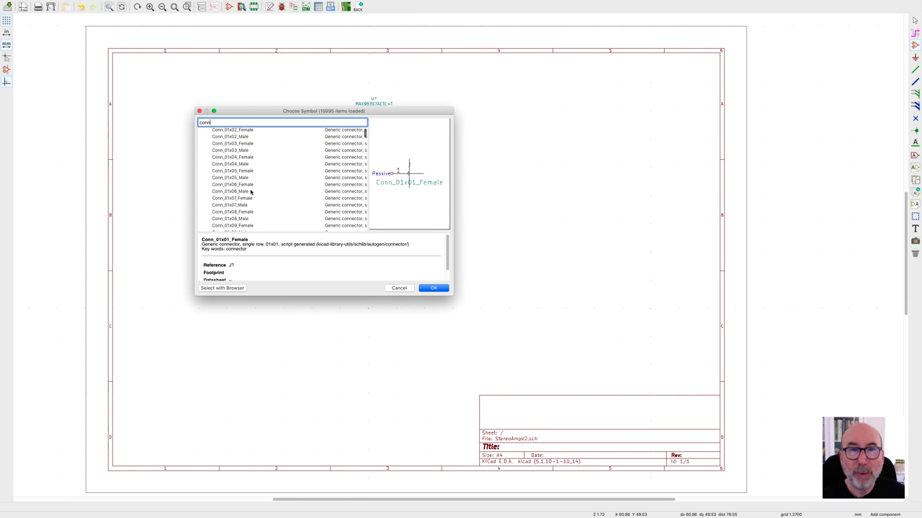
click(234, 202)
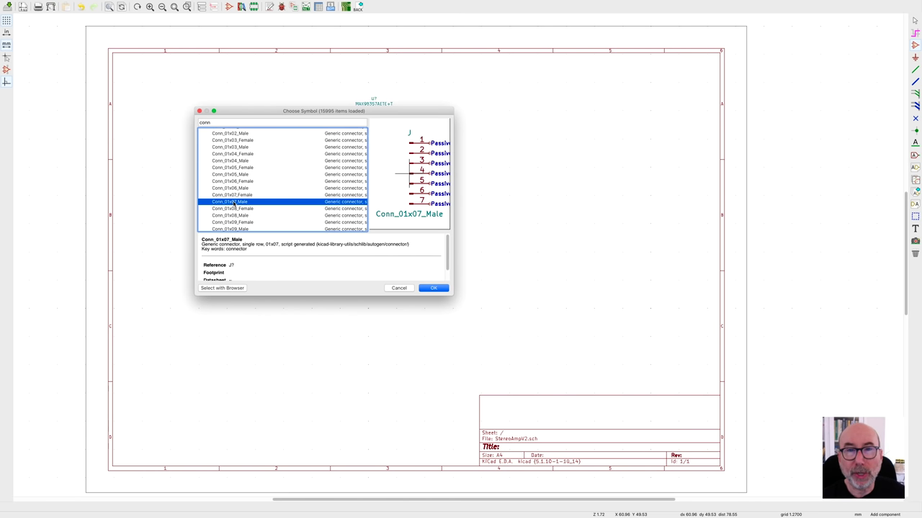
click(432, 287)
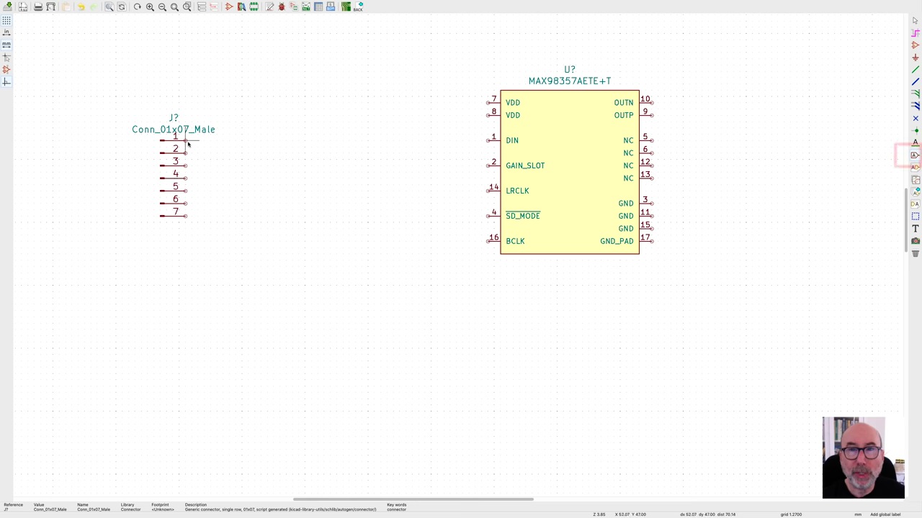
Add a rotated LRCLK global label on pin 7 and copy it to pin 6
click(188, 144)
key(Escape)
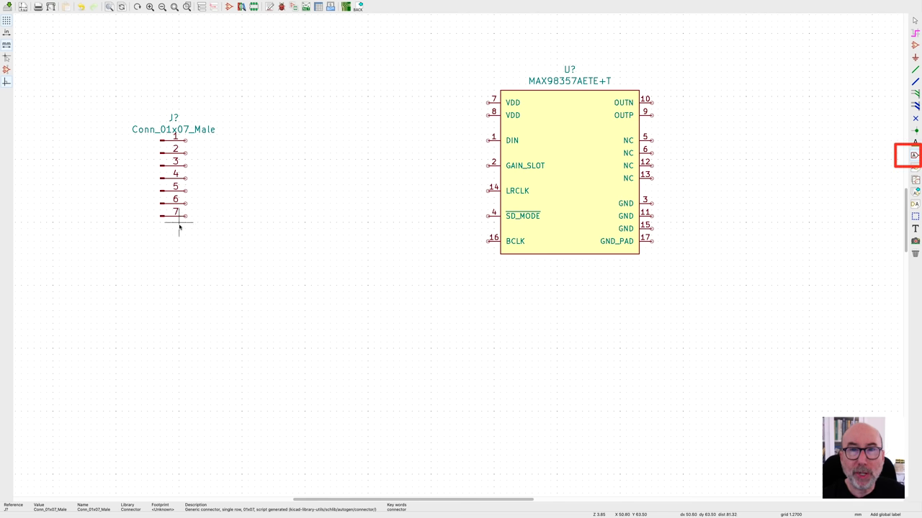
click(185, 215)
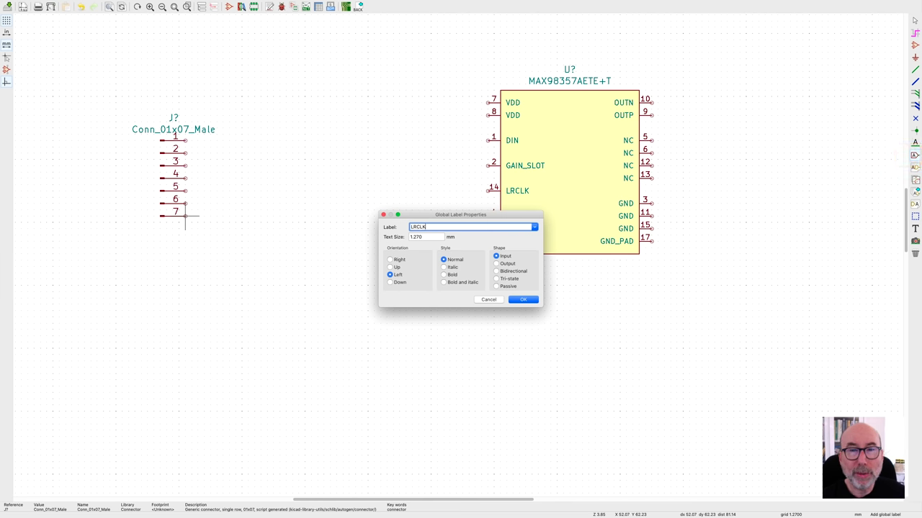
key(Return)
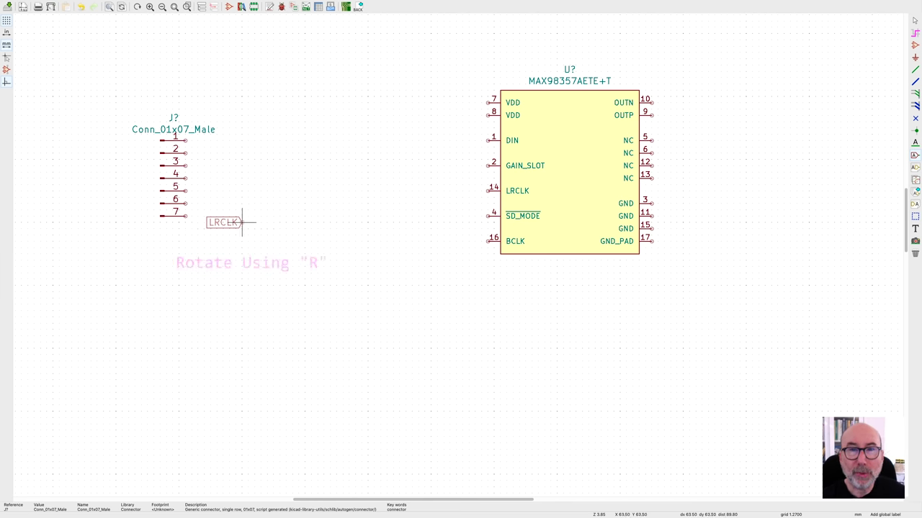
key(r)
key(r)
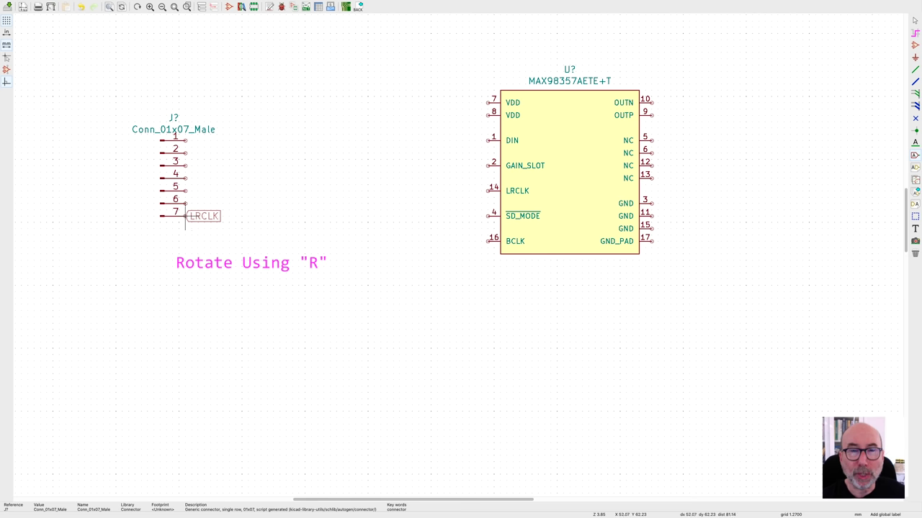
click(185, 216)
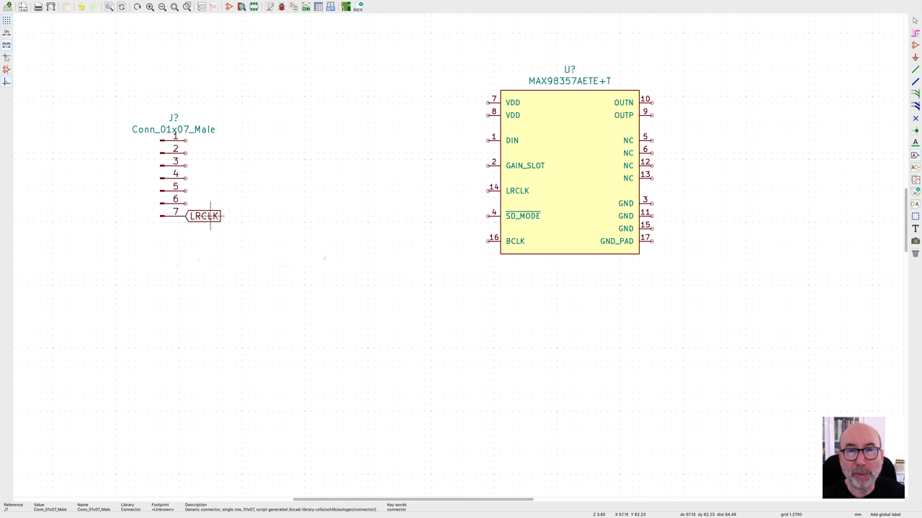
key(c)
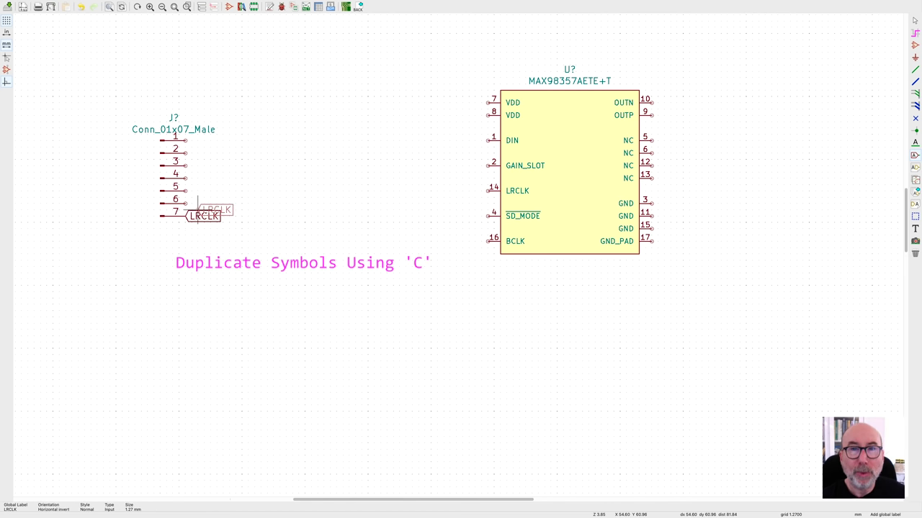
click(185, 203)
Duplicate the label down the connector and rename the copies DIN and GAIN
key(c)
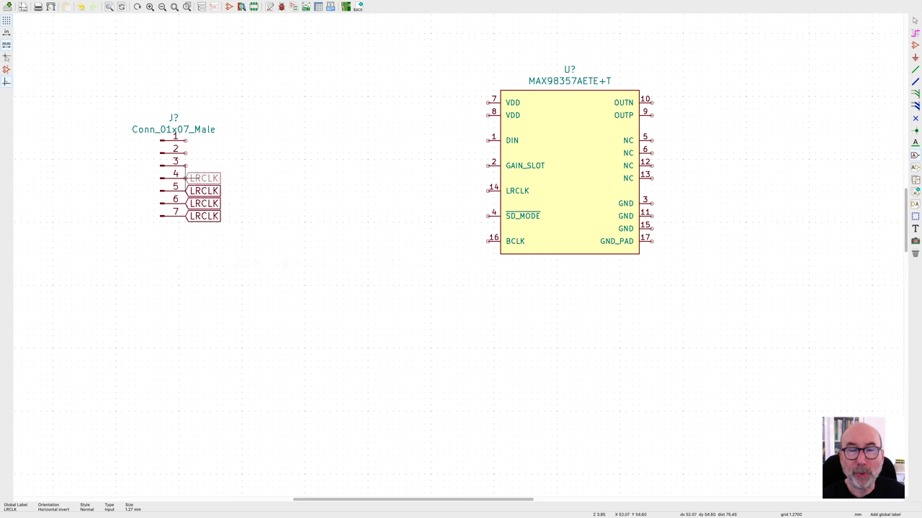
double_click(197, 216)
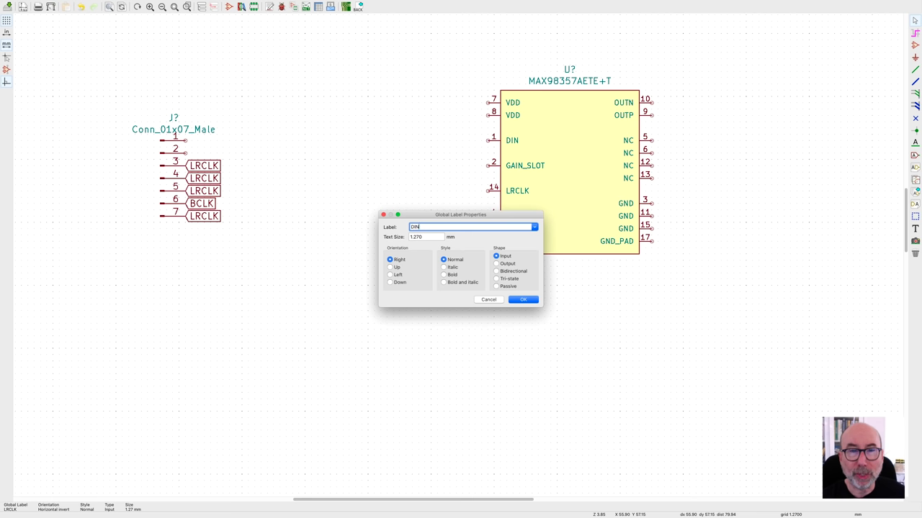
key(Return)
double_click(204, 178)
text(GAIN)
key(Return)
double_click(204, 166)
Confirm the SD label and place a GND power symbol
key(Return)
key(p)
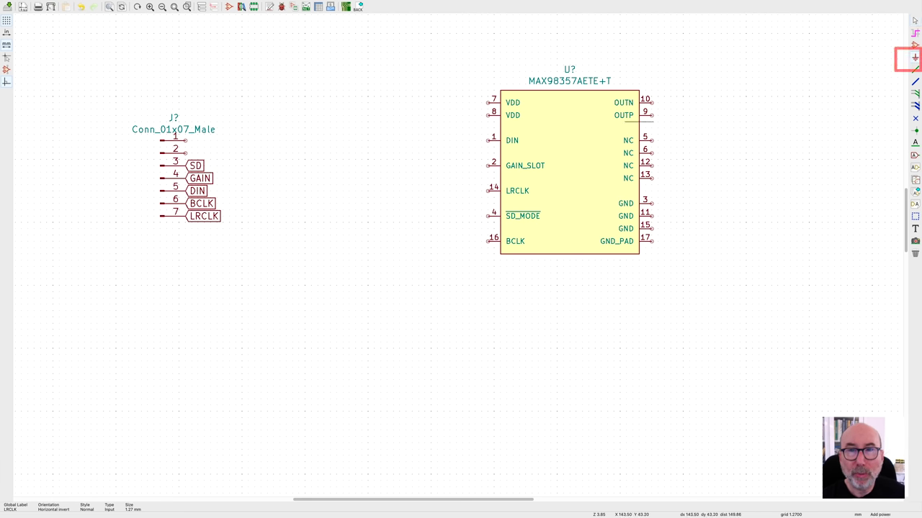
click(248, 204)
text(gnd)
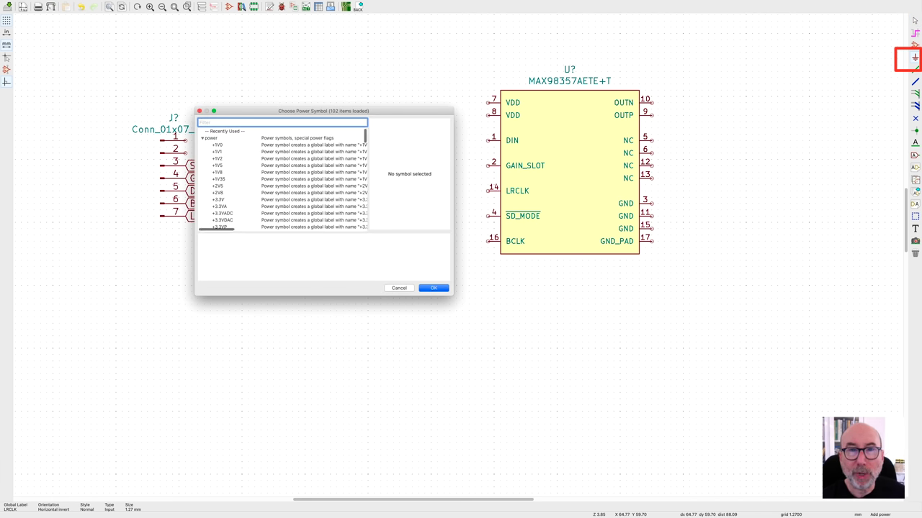
key(Return)
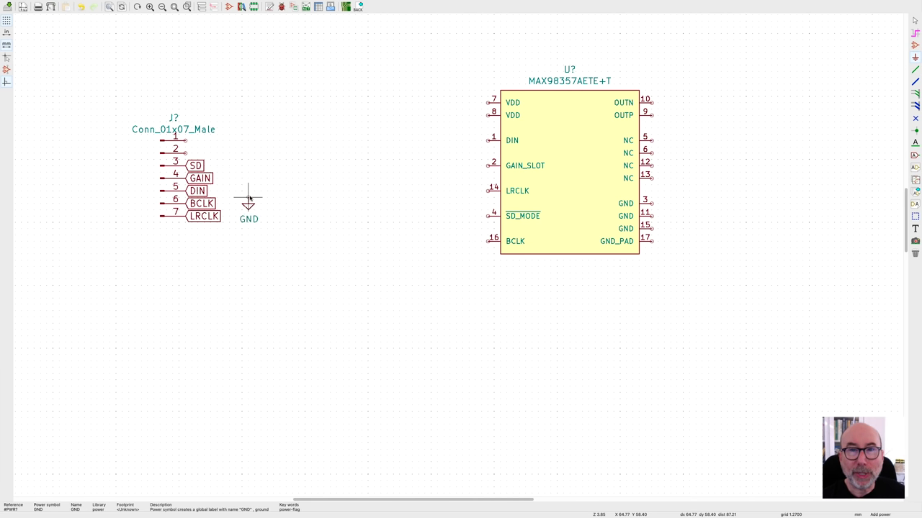
Add a VCC power symbol and wire connector pin 2 to GND
click(247, 122)
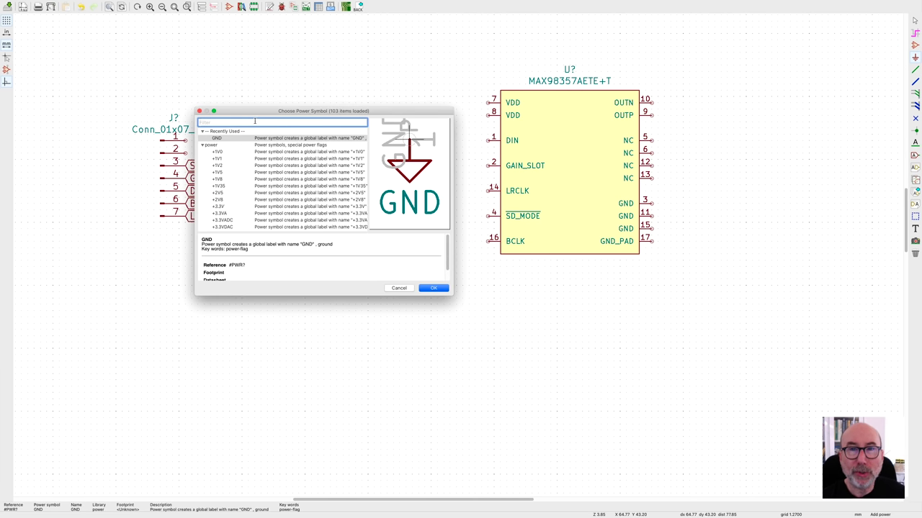
text(vcc)
key(Return)
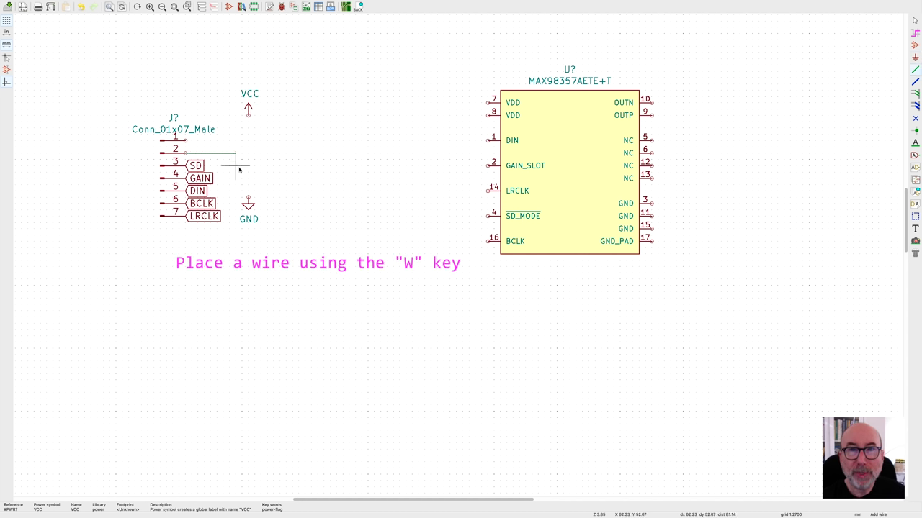
click(248, 197)
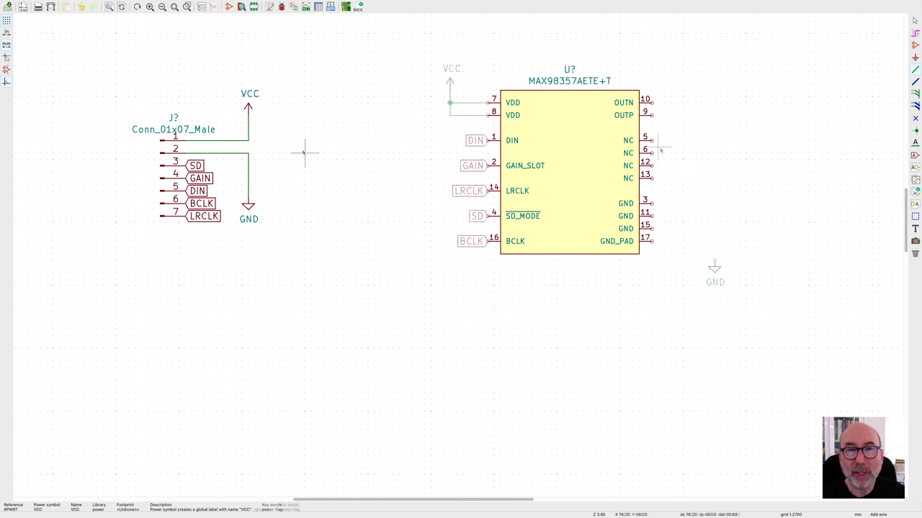
key(w)
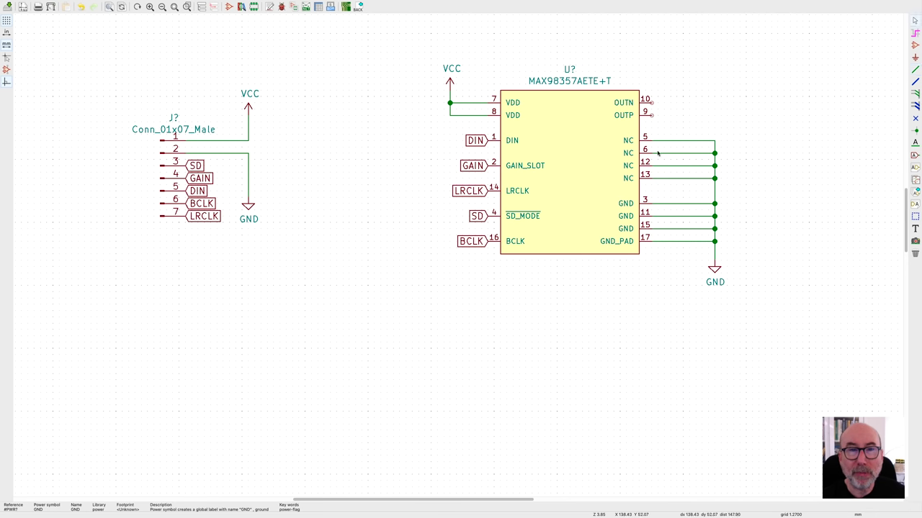
Place two CAP capacitors between VCC and GND
text(acap)
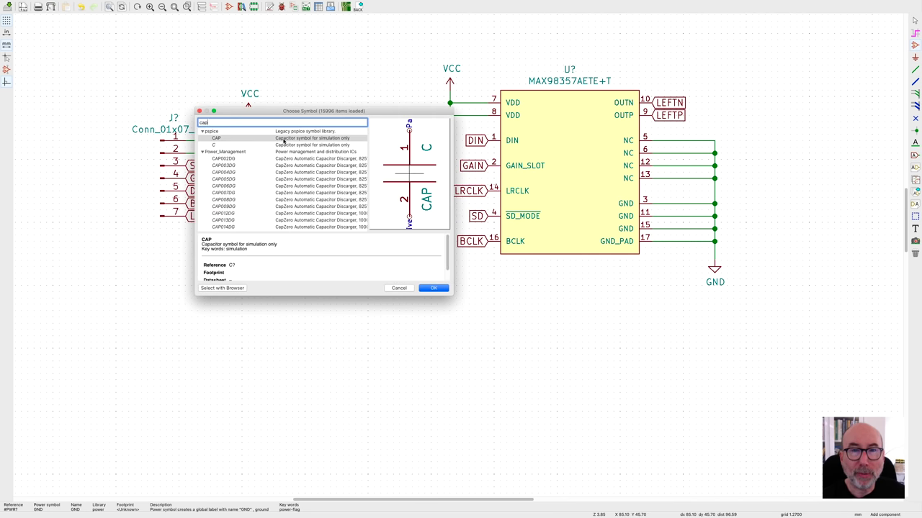
key(Return)
key(Return)
click(387, 227)
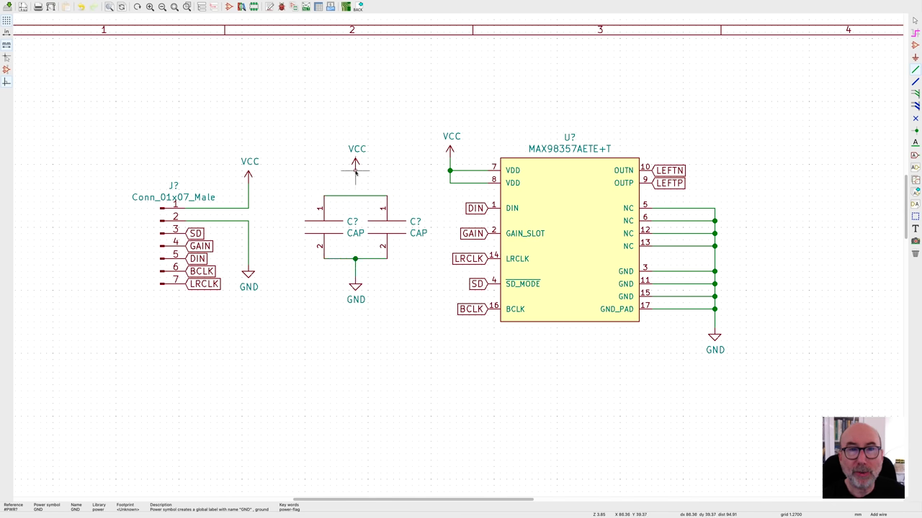
Add a Screw_Terminal_01x02 and place an output label beside it
text(ascrew)
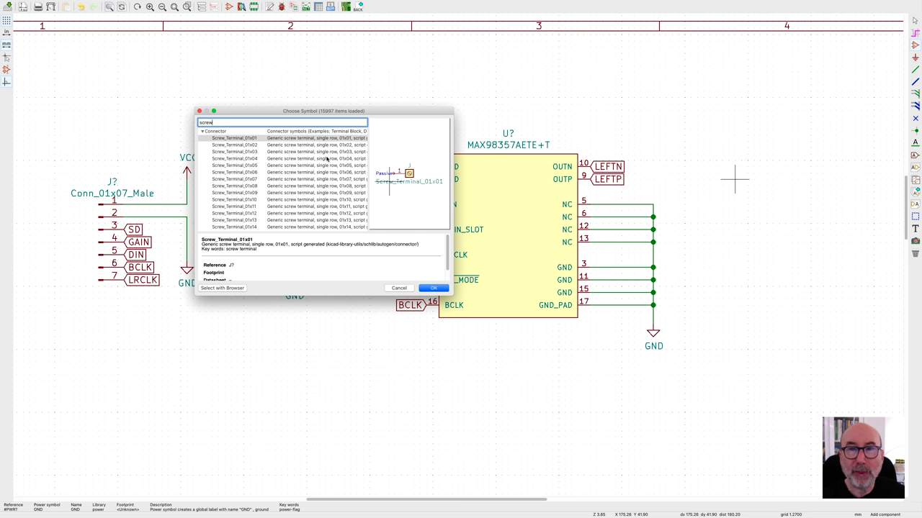
key(Down)
key(Return)
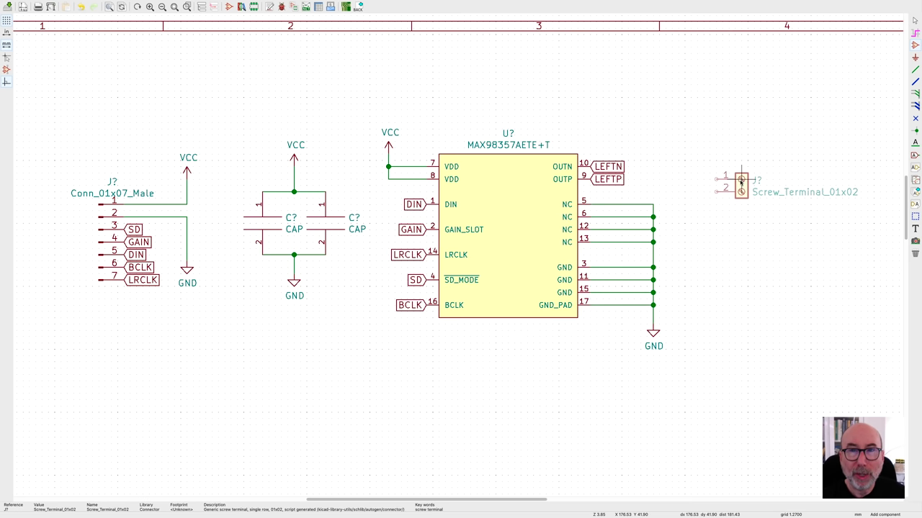
click(612, 167)
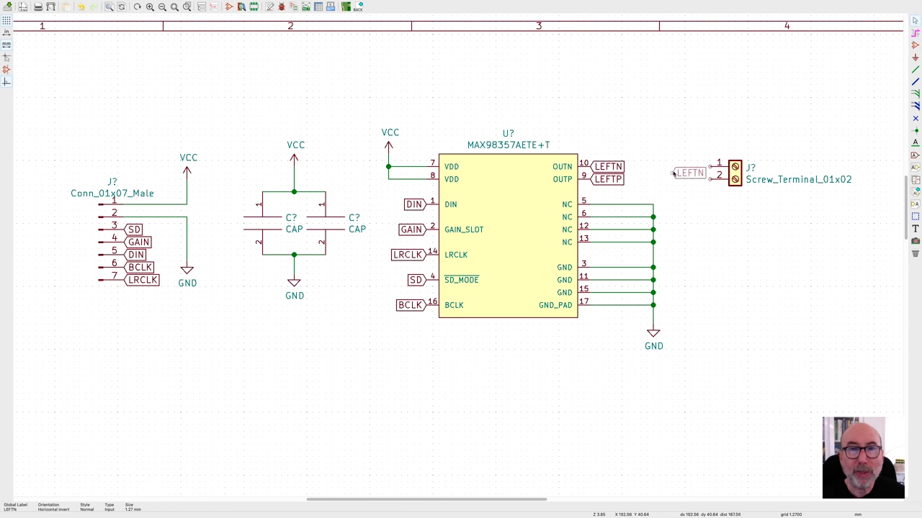
scroll(714, 233, down, 2)
scroll(714, 234, right, 2)
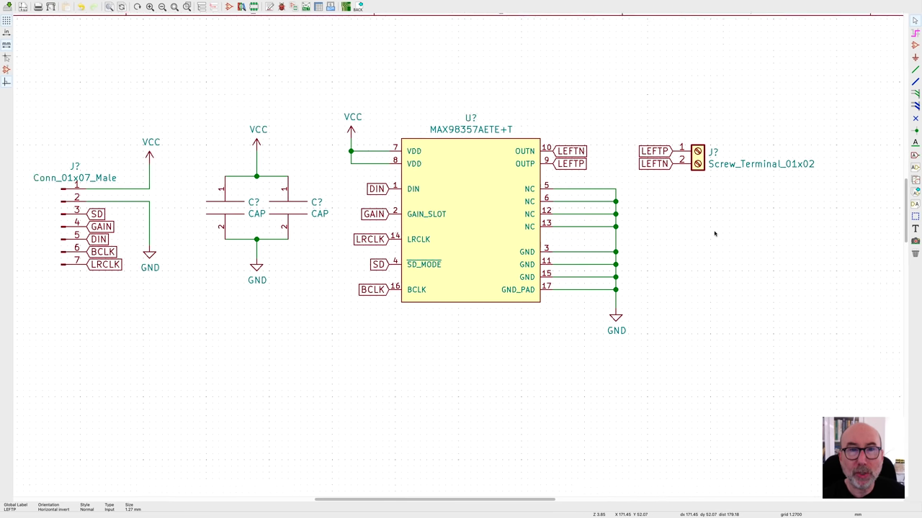
Copy the whole amplifier circuit and place the duplicate below the original
drag(179, 64, 842, 362)
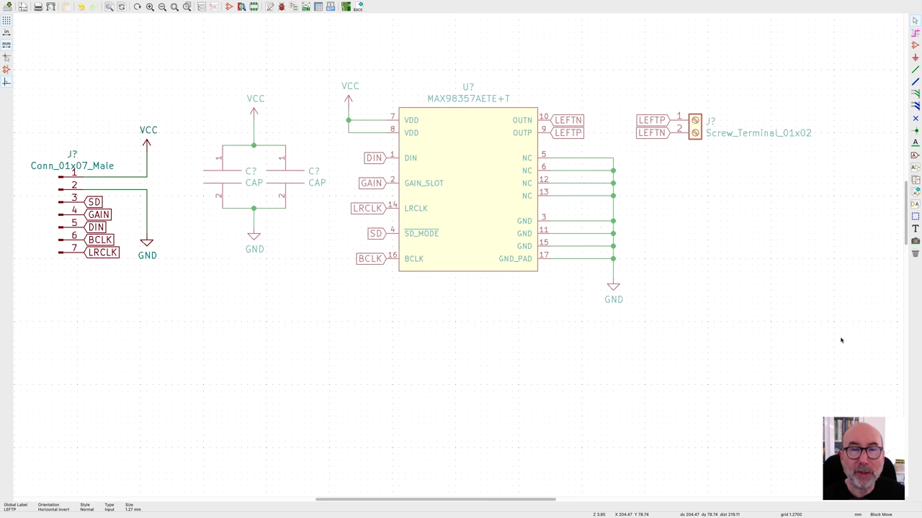
click(841, 340)
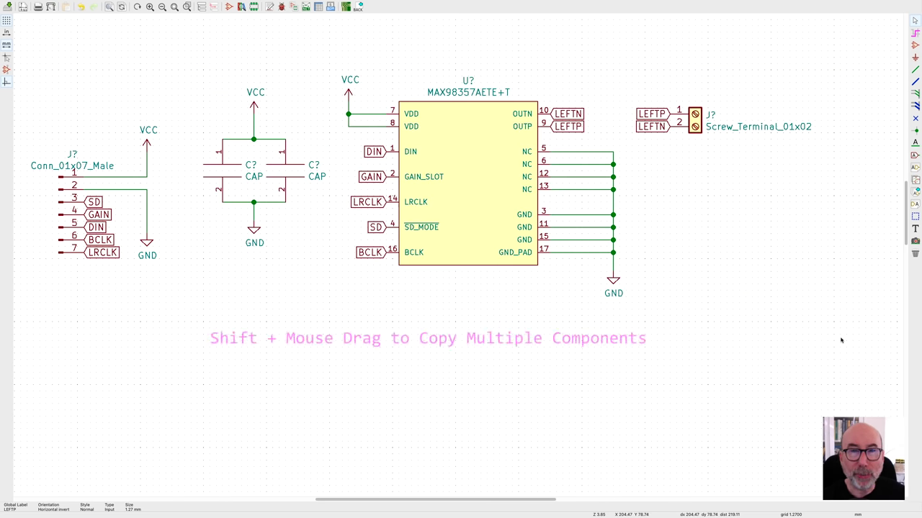
shift+drag(846, 347, 187, 119)
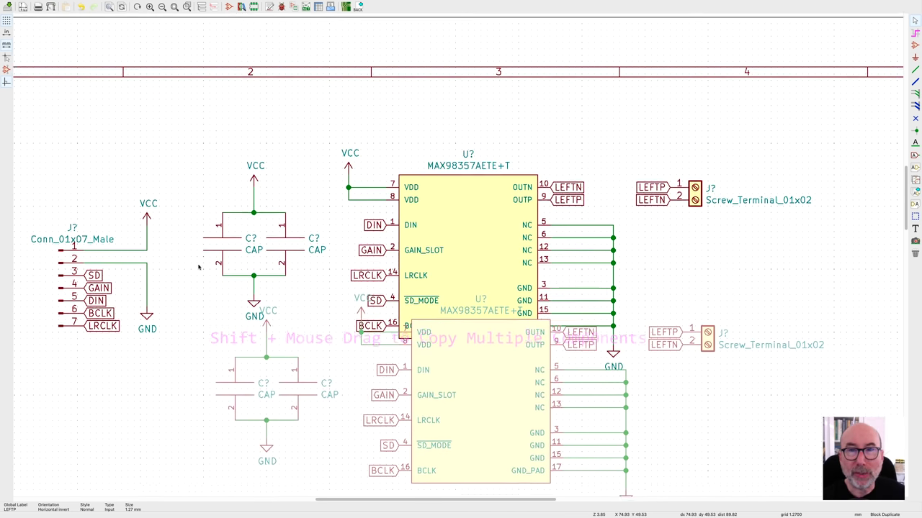
shift+scroll(198, 216, down, 3)
click(191, 189)
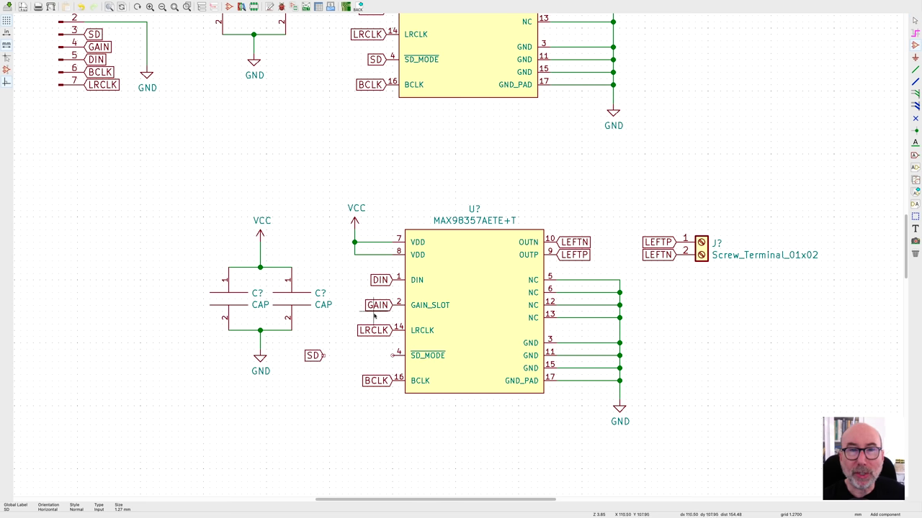
Add an R_Small resistor between the SD and SD_MODE lines
key(a)
double_click(247, 232)
click(355, 355)
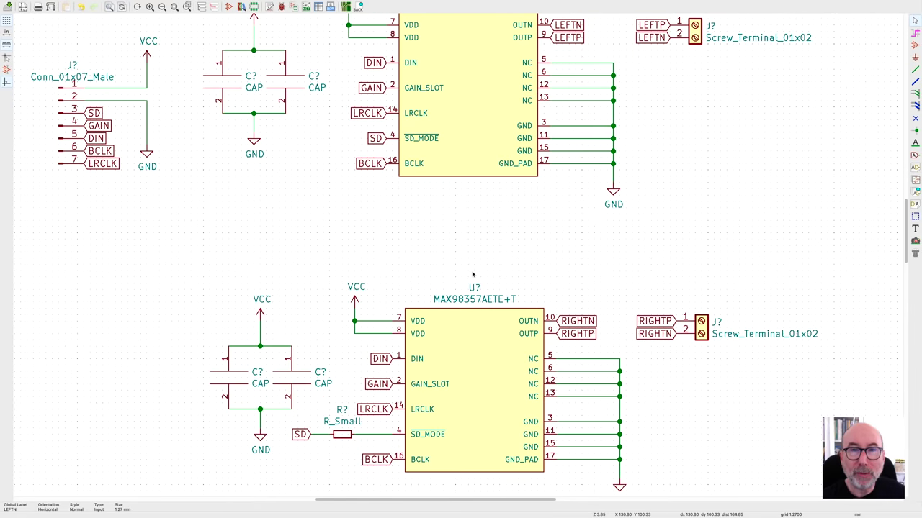
Change the capacitor's reference designator to C1
double_click(252, 76)
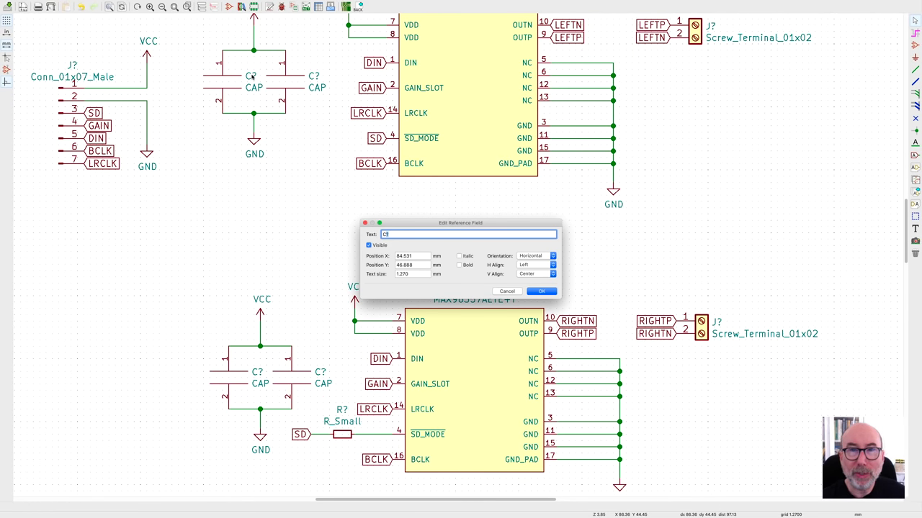
key(Return)
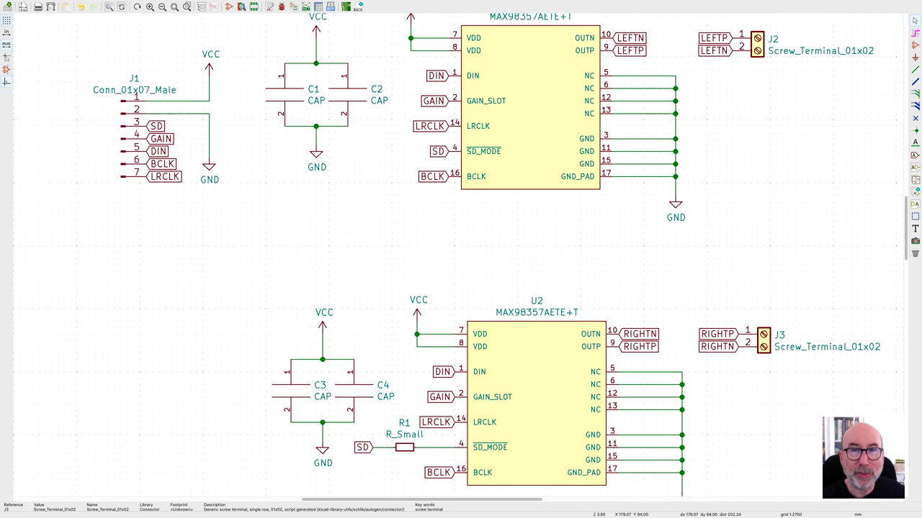
scroll(317, 159, down, 3)
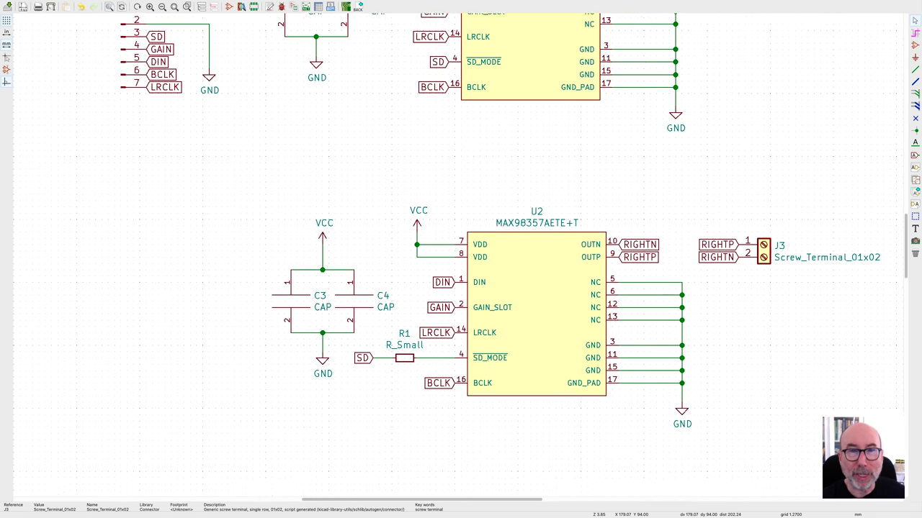
ctrl+scroll(318, 159, down, 5)
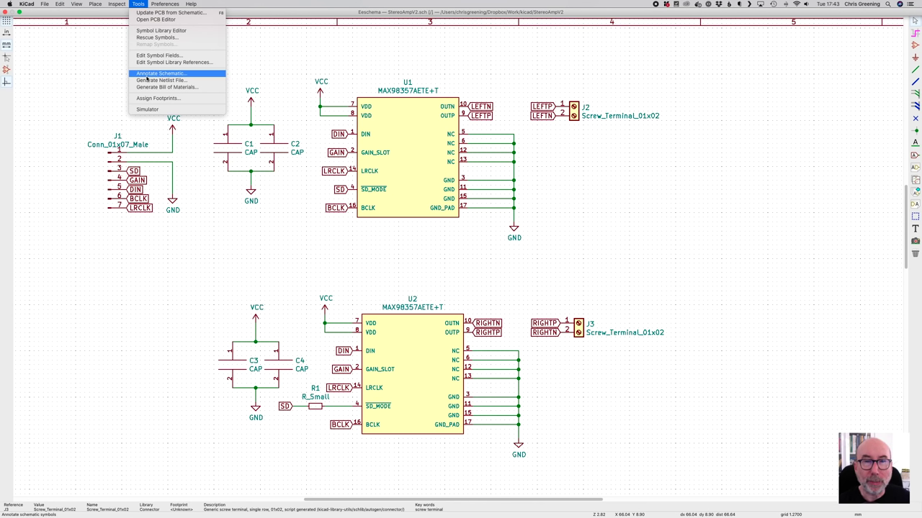
Assign the Capacitor_SMD C_0402 footprint to the capacitors, including C3 and C4
click(148, 98)
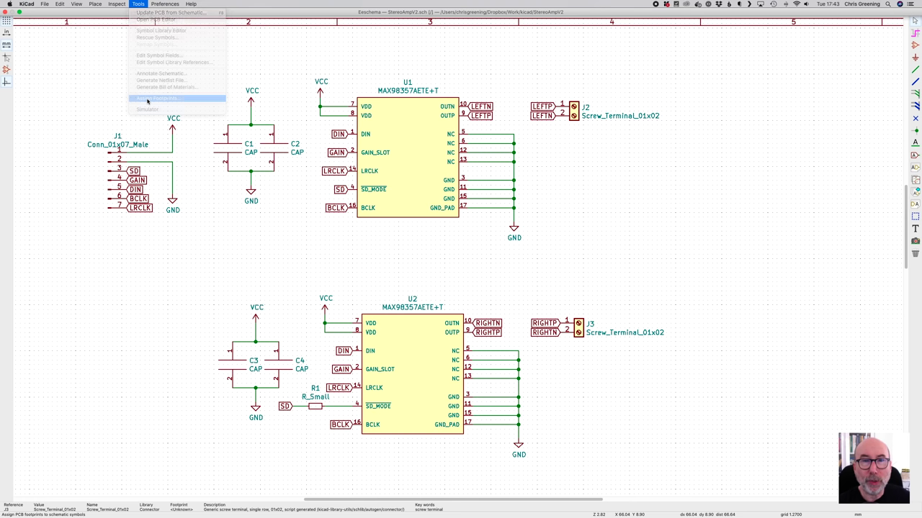
click(98, 137)
scroll(590, 242, down, 5)
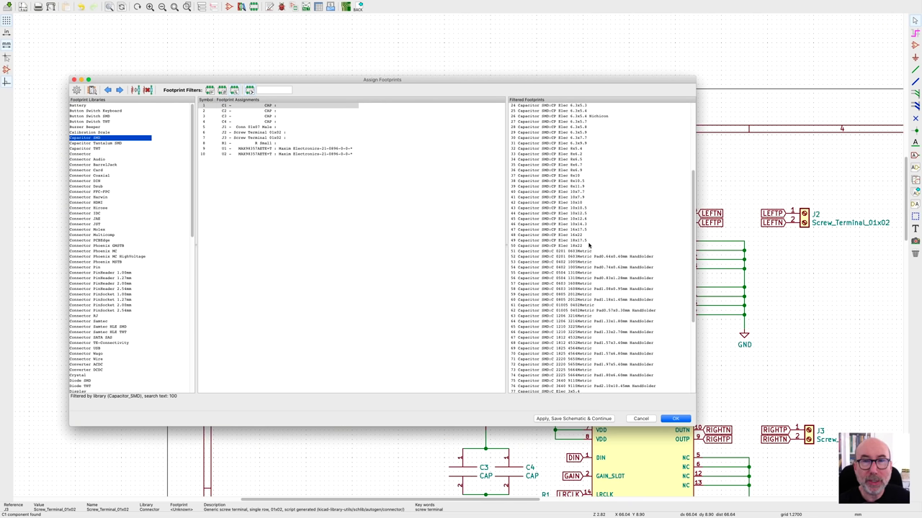
click(557, 235)
double_click(571, 235)
double_click(567, 237)
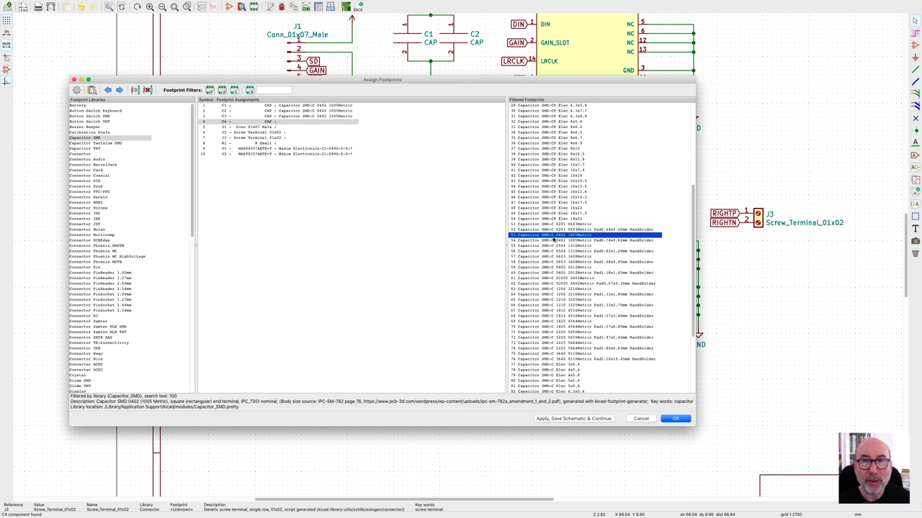
double_click(550, 235)
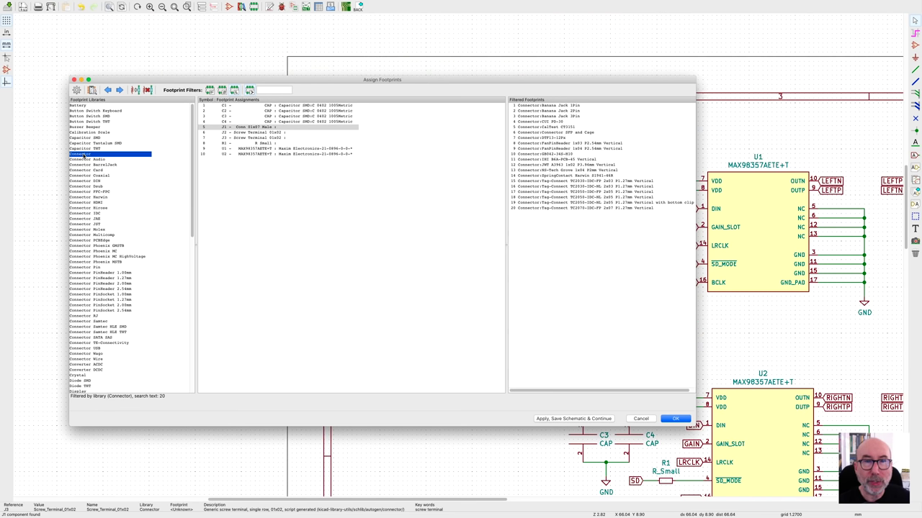
Give J1 the PinHeader 1x07 P2.54mm Vertical footprint and J2, J3 Phoenix 2.54mm terminal blocks
click(106, 289)
double_click(617, 229)
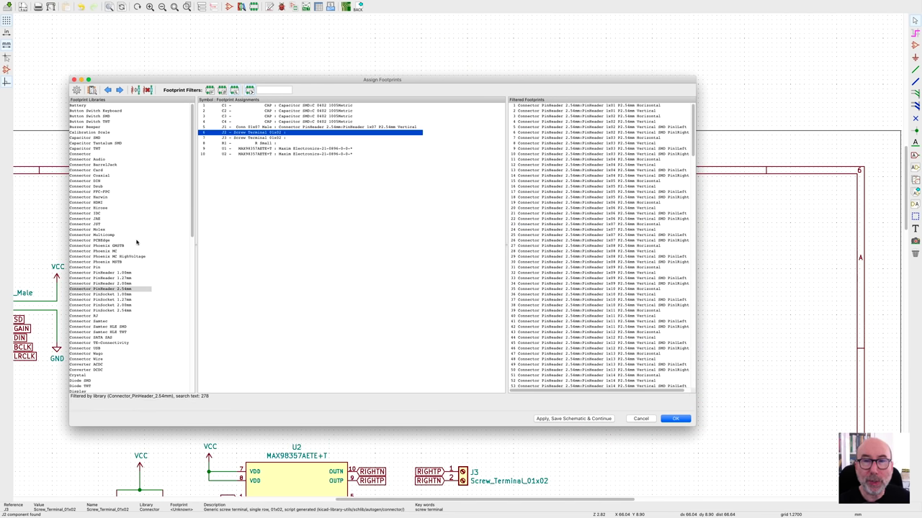
scroll(136, 240, down, 10)
click(98, 343)
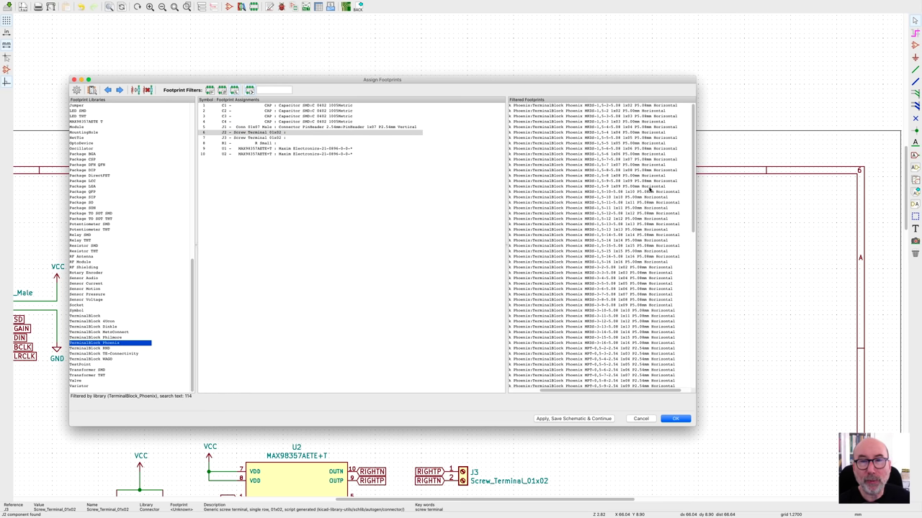
text(2.54)
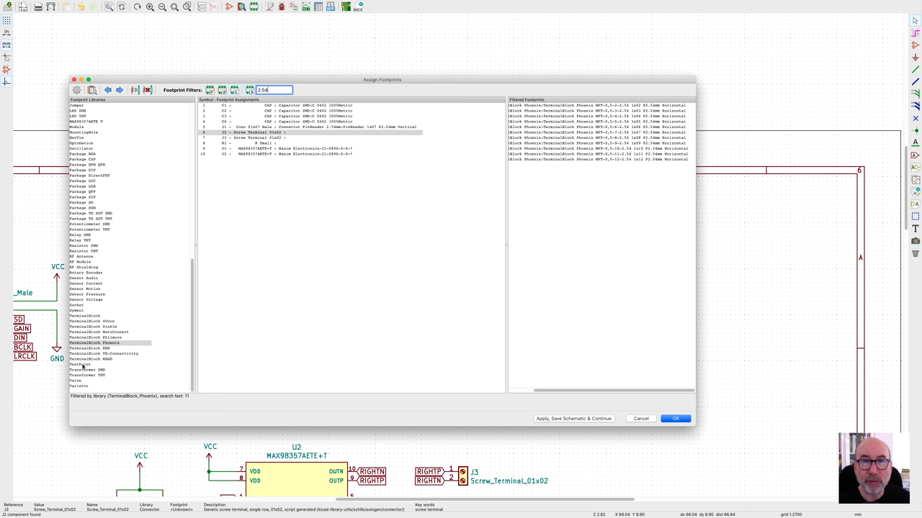
drag(86, 321, 87, 353)
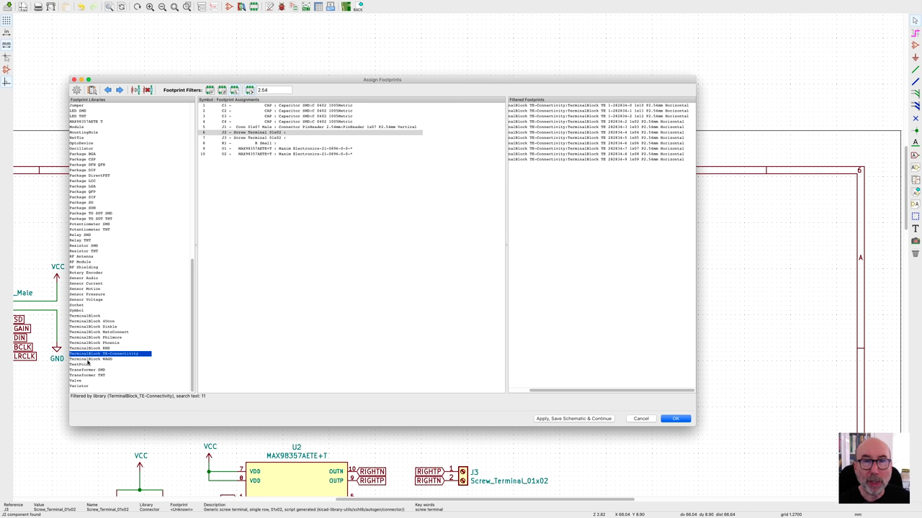
click(93, 343)
double_click(627, 105)
double_click(627, 105)
Filter footprints by 0402 and pick the Resistor_SMD R_0402 footprint
scroll(143, 192, up, 10)
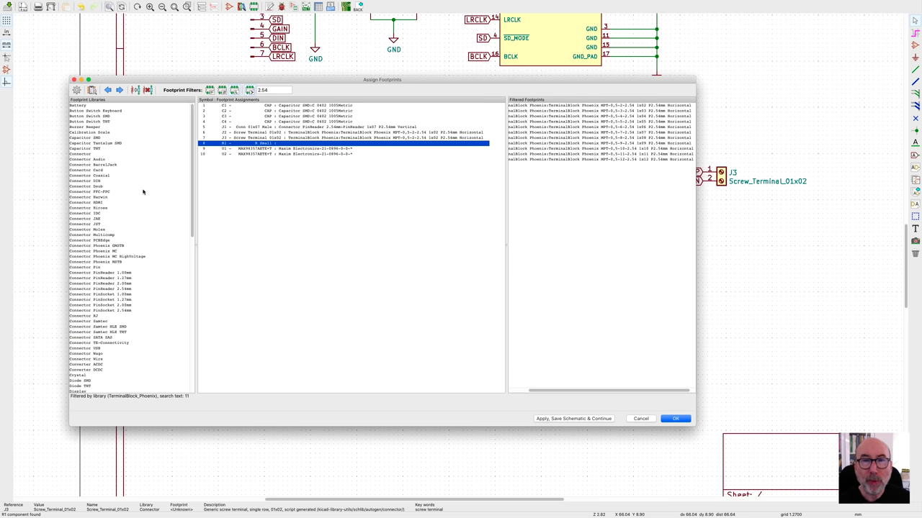
triple_click(263, 90)
text(0402)
scroll(132, 199, down, 10)
click(83, 283)
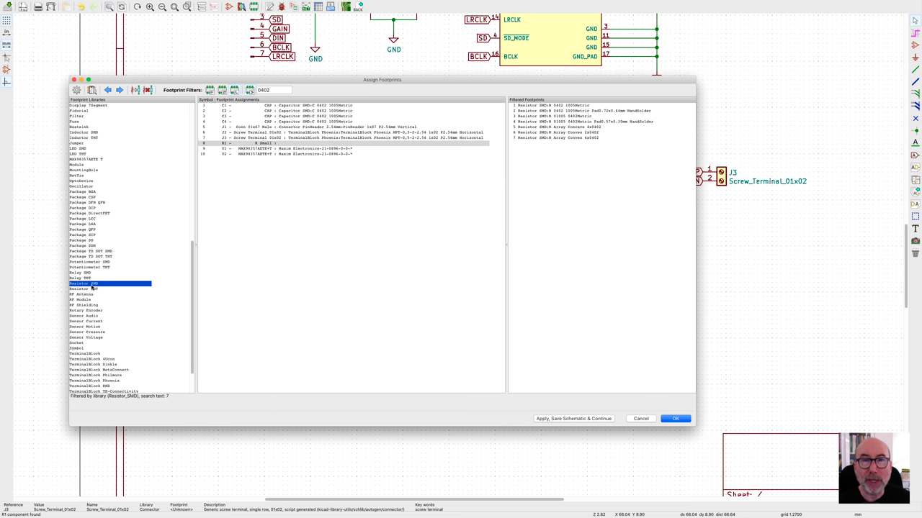
click(562, 106)
Assign R_0402 to R1, add the Maxim .pretty folder globally, and load the MAX98357AETE+T footprint
double_click(561, 106)
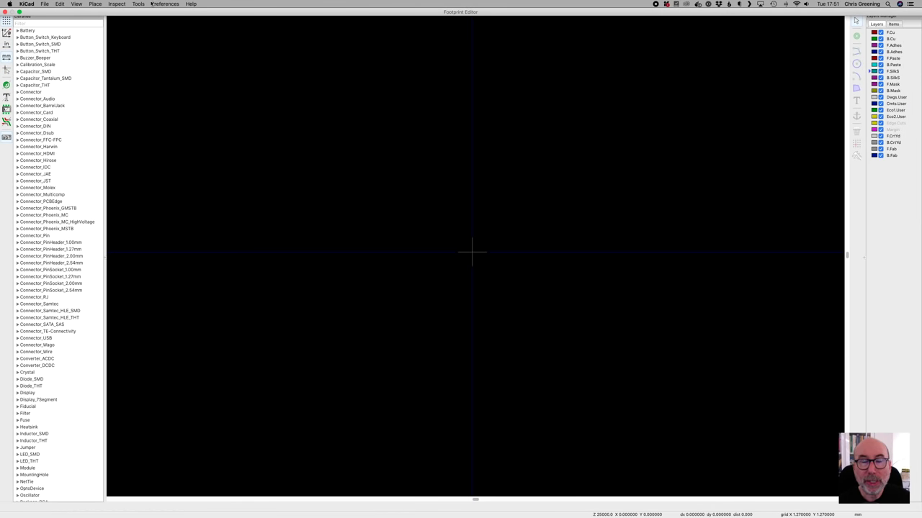
click(142, 4)
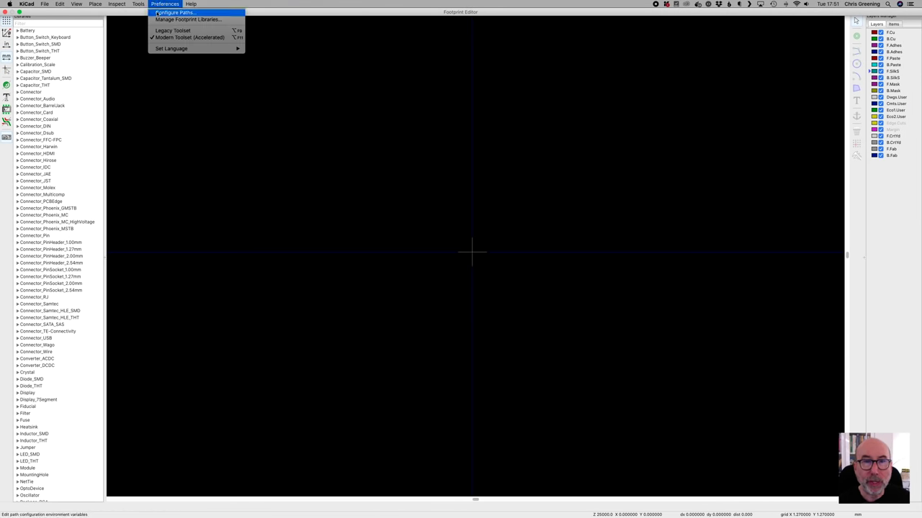
click(155, 19)
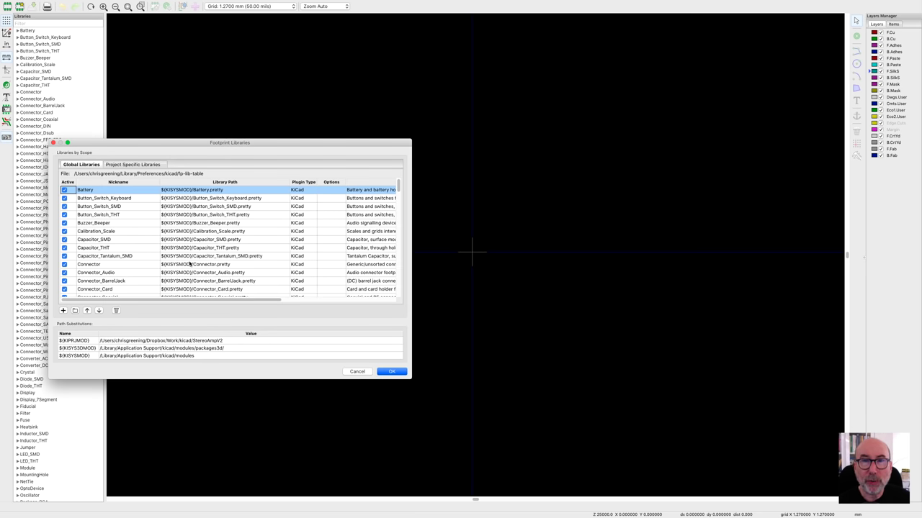
scroll(190, 264, down, 5)
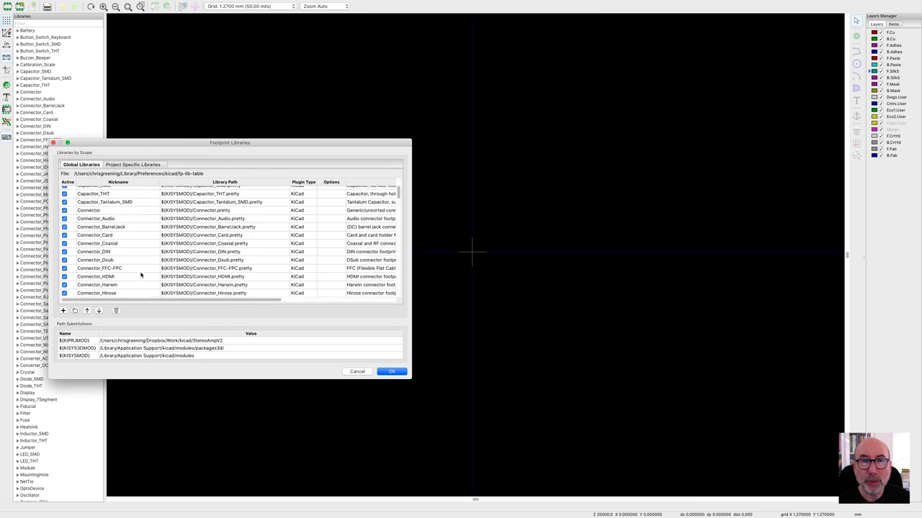
click(75, 310)
click(280, 357)
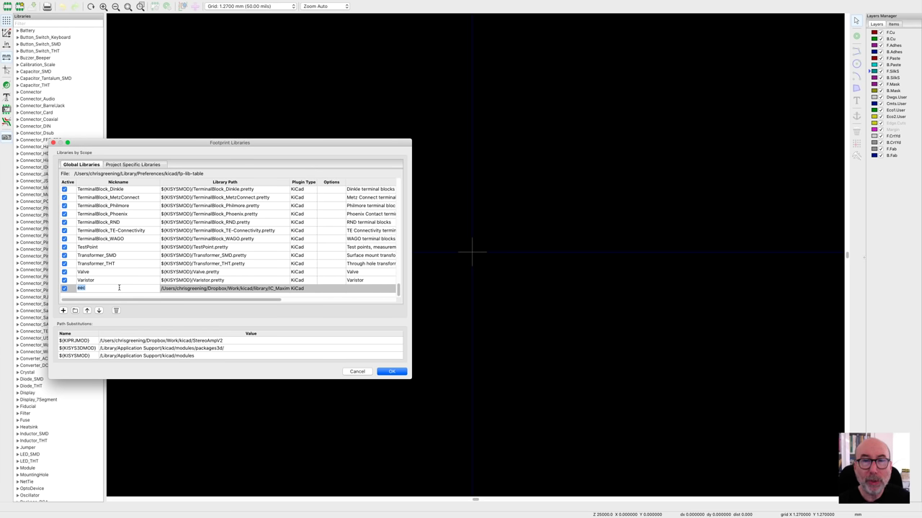
click(392, 372)
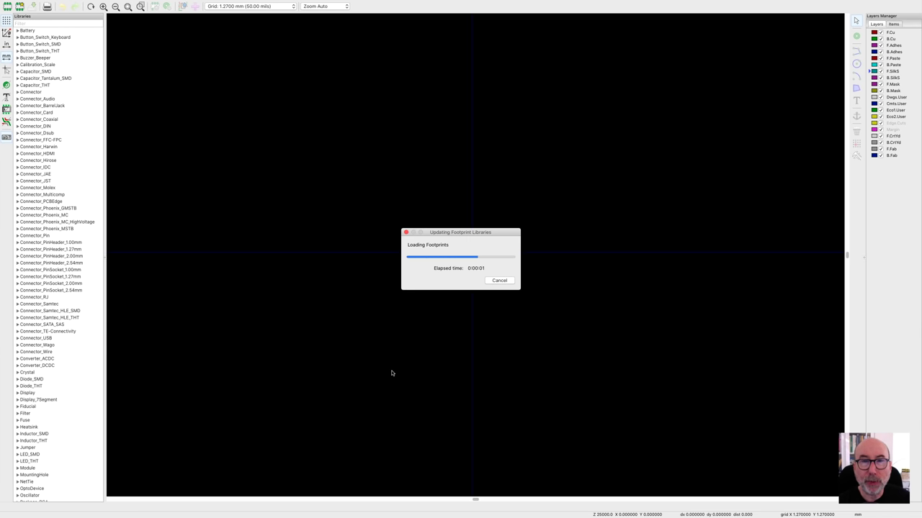
double_click(63, 476)
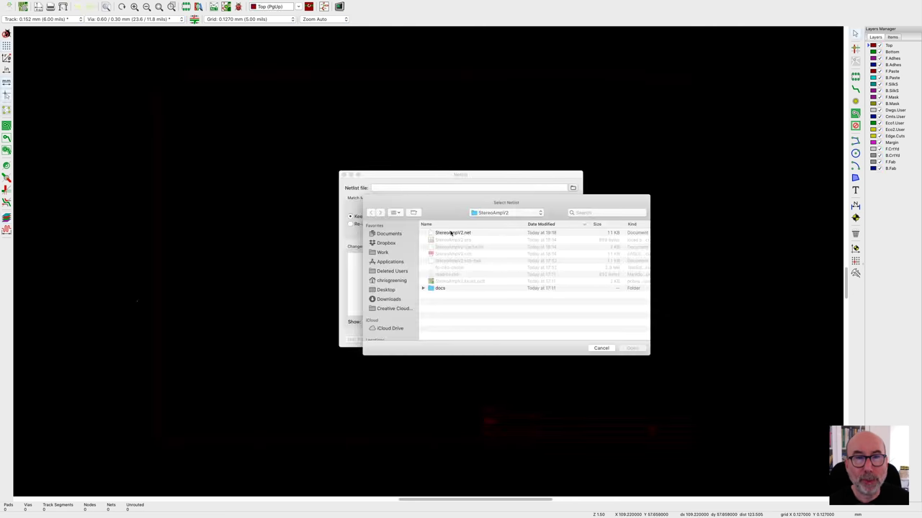
Read the StereoAmpV2.net netlist into the PCB and sketch three board outline edges
double_click(448, 233)
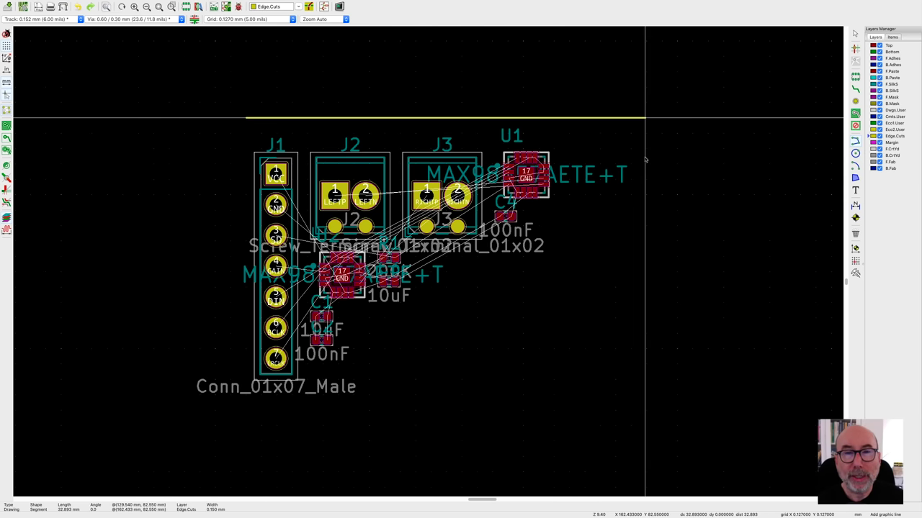
click(646, 117)
click(647, 401)
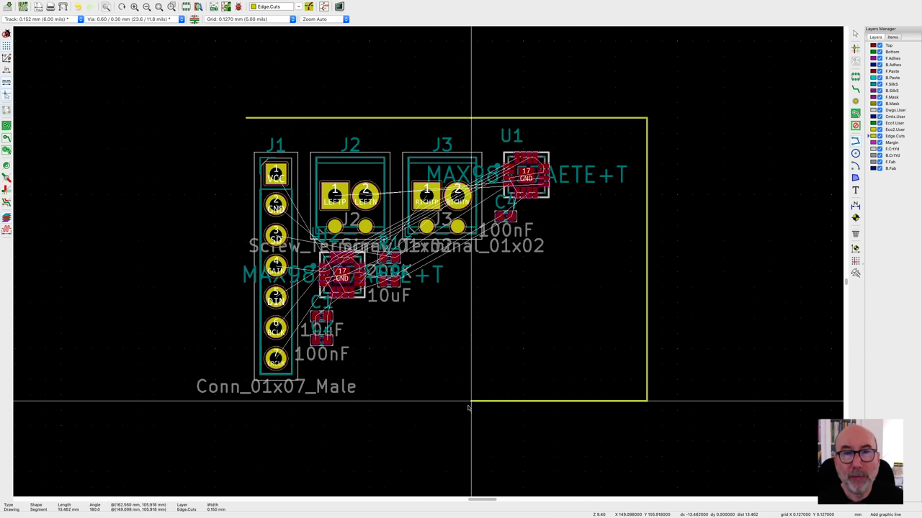
click(245, 401)
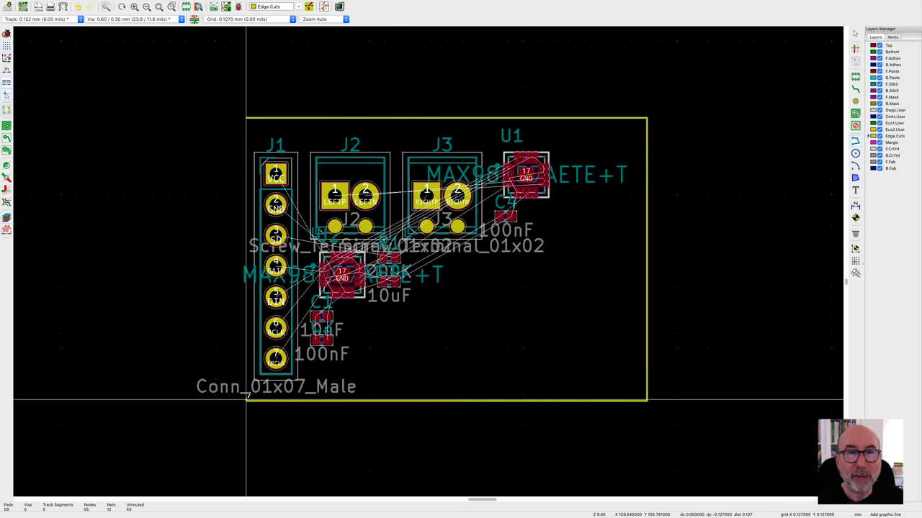
Discard the sketched outline edges and begin a corner arc instead
key(Escape)
key(ctrl+z)
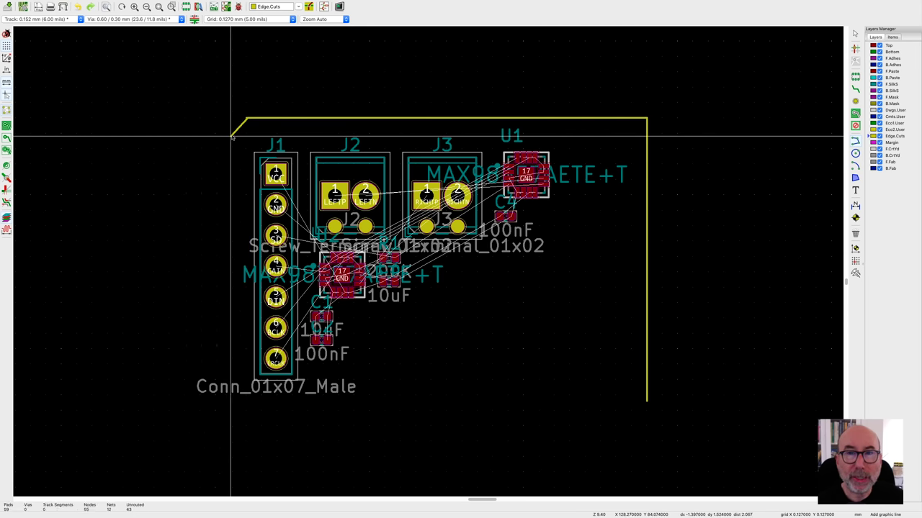
key(ctrl+z)
key(ctrl+z)
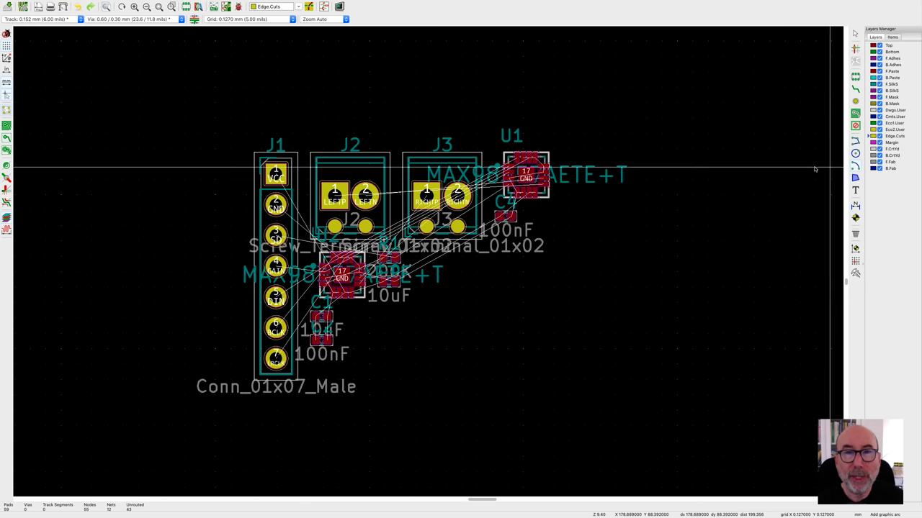
click(572, 119)
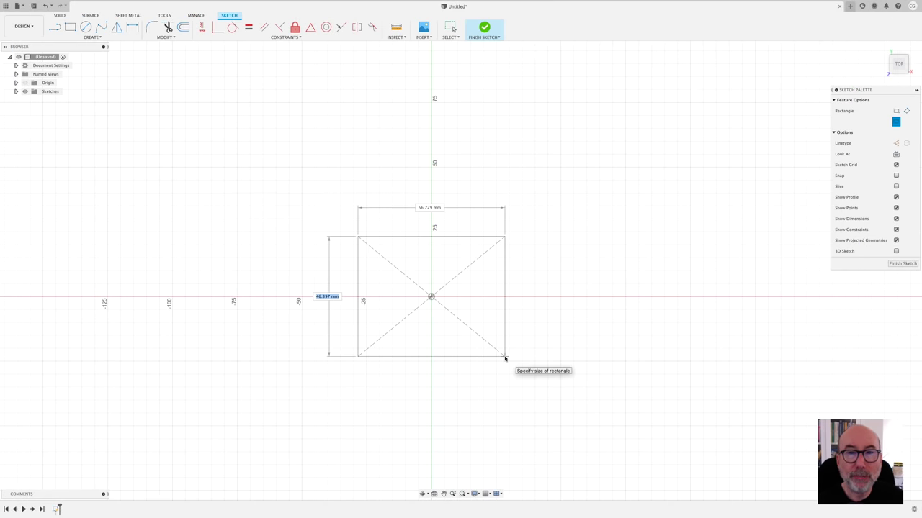
Size the centre rectangle to 0.7 in by 0.75 in
text(0.7 in)
key(Tab)
text(0.75inch)
key(Tab)
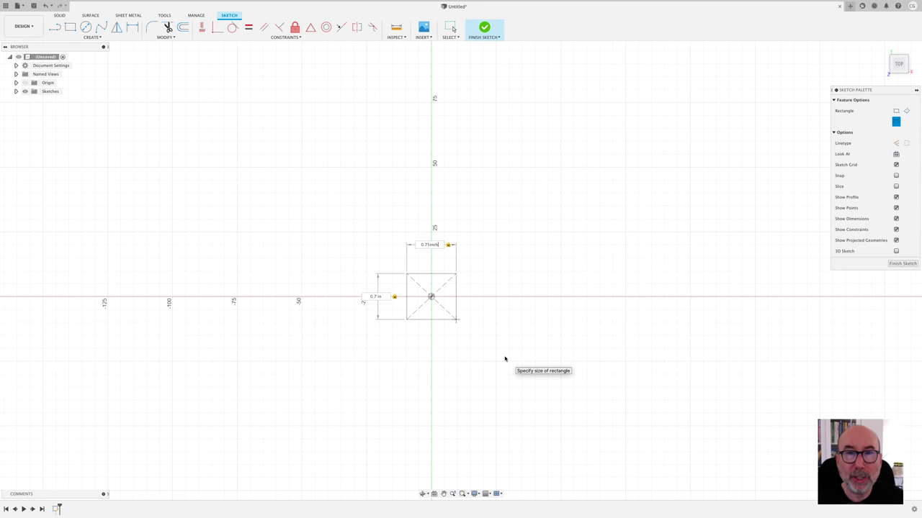
key(Return)
Fillet all four rectangle corners with a radius of 3
scroll(519, 266, up, 5)
click(298, 173)
click(504, 431)
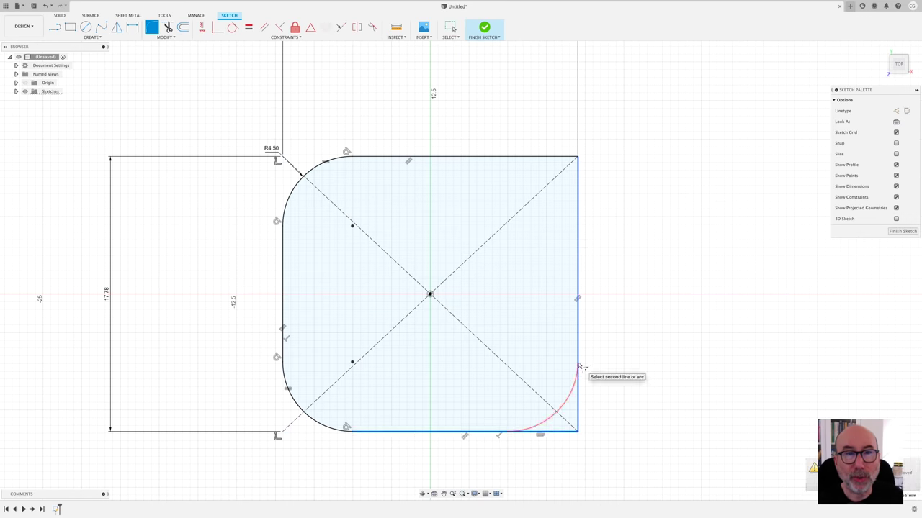
click(579, 367)
click(573, 160)
text(3)
key(Return)
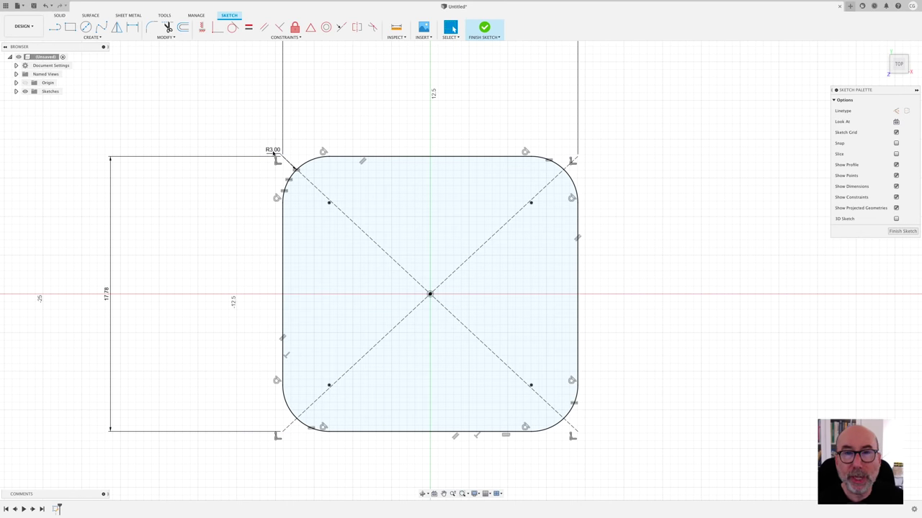
right_click(59, 100)
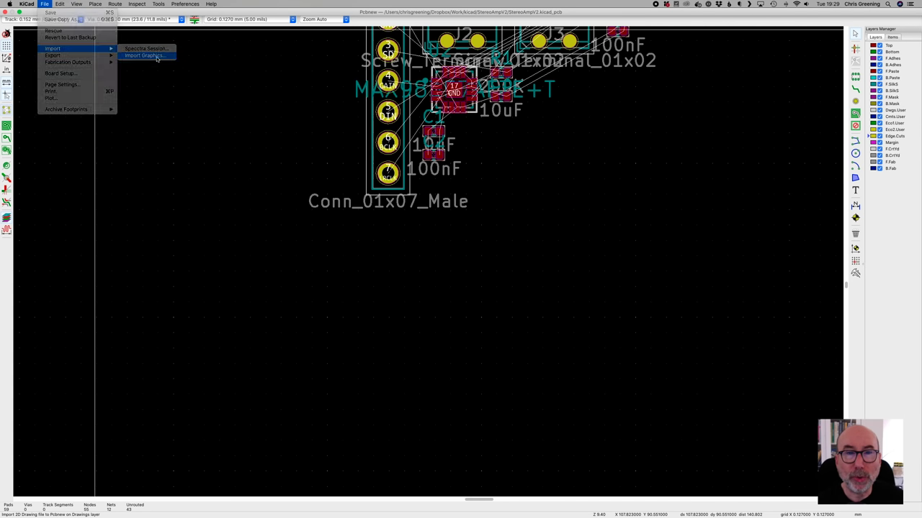
Import outline.dxf onto the Edge.Cuts layer and place it under the components
click(144, 55)
click(502, 288)
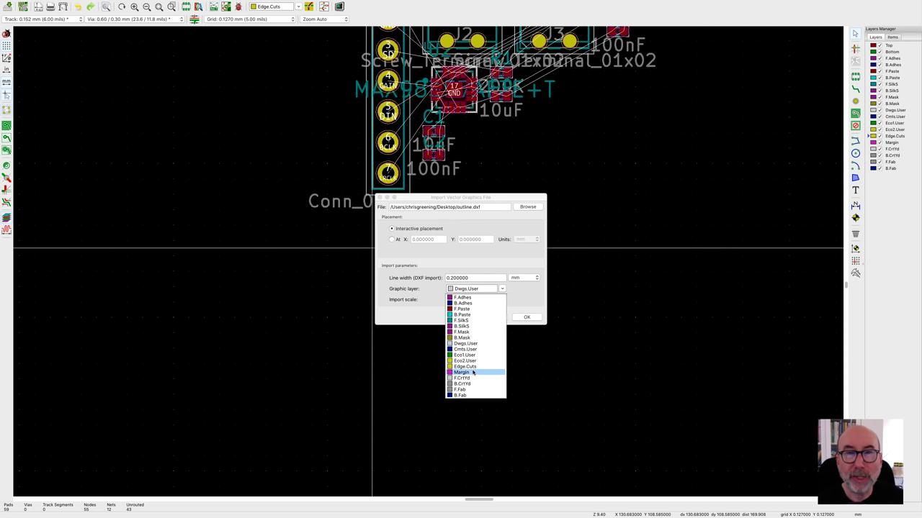
click(464, 367)
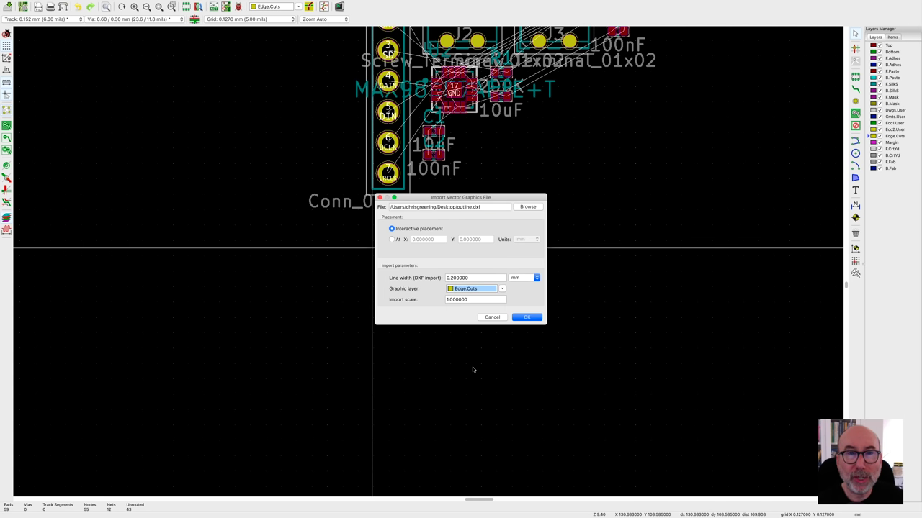
click(525, 318)
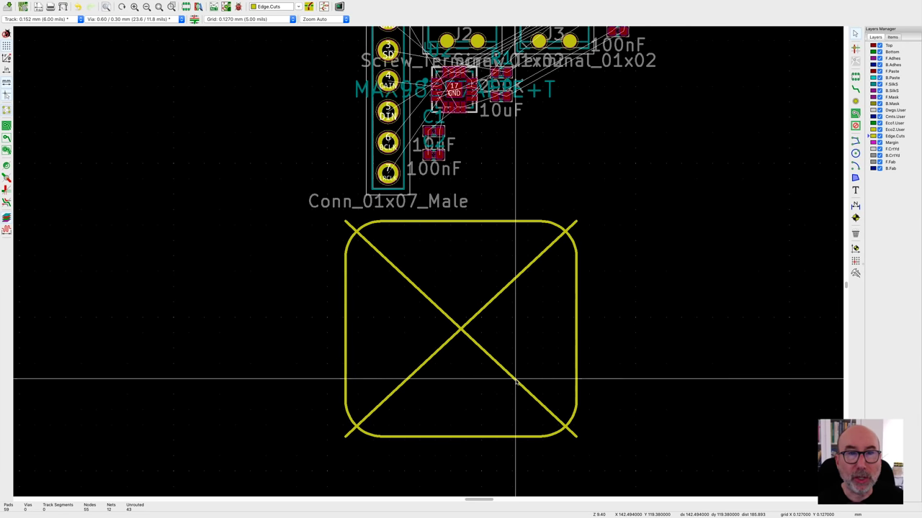
double_click(516, 382)
Delete a diagonal line from the outline and rotate J2 by 90 degrees
click(507, 290)
key(Delete)
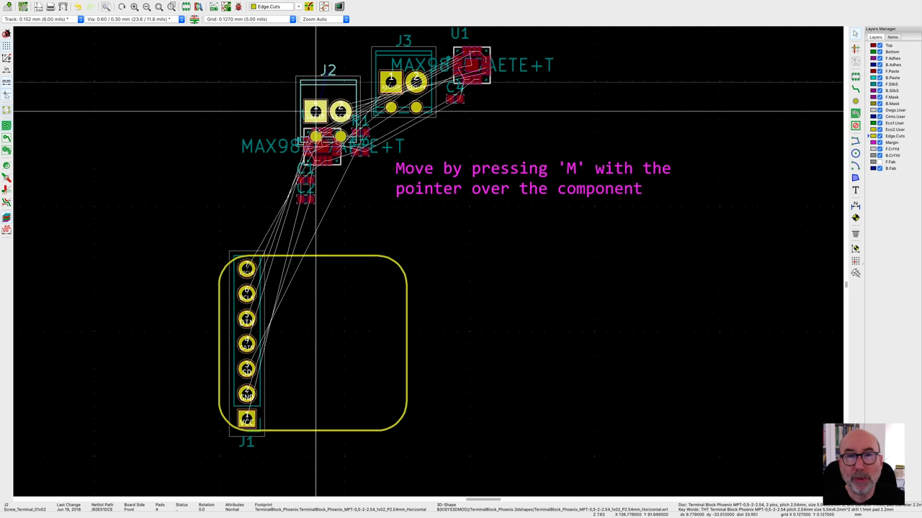
key(r)
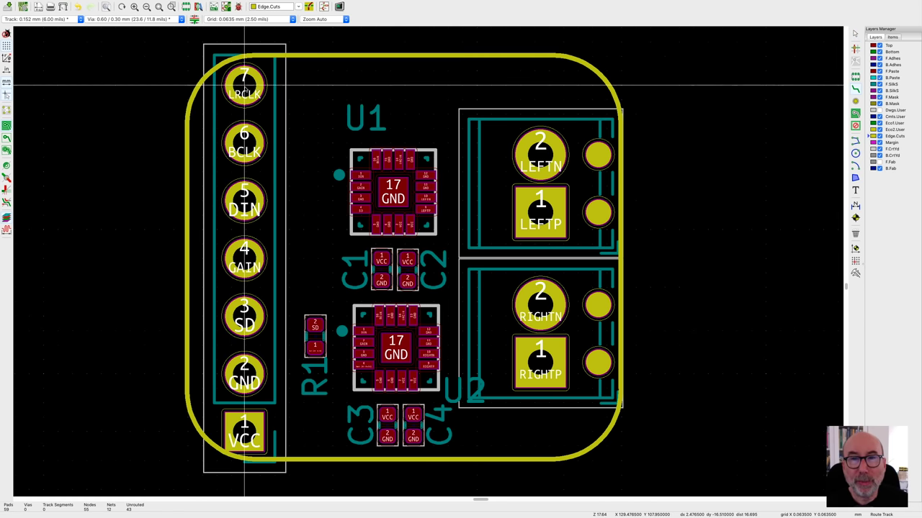
Route LRCLK from J1 pin 7 to U1 pin 14, and GAIN to U2 pin 2 via a via
key(x)
scroll(396, 144, up, 3)
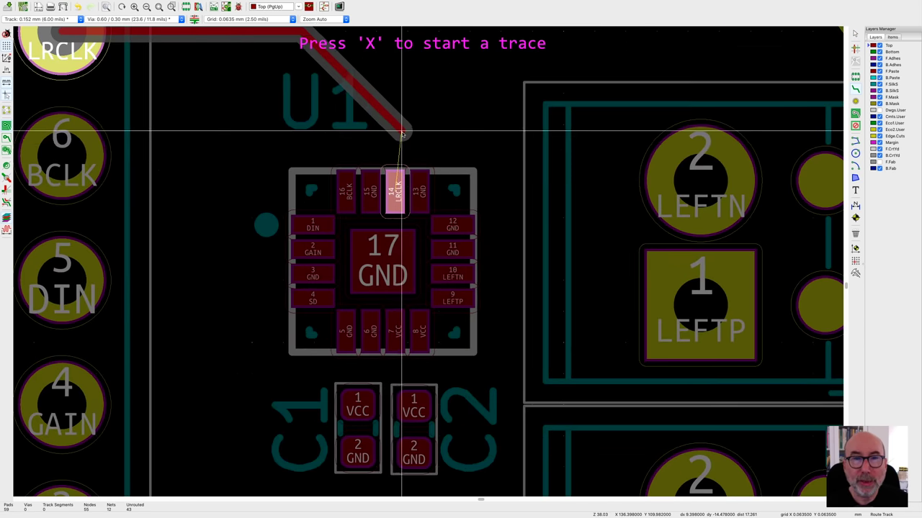
click(393, 187)
key(x)
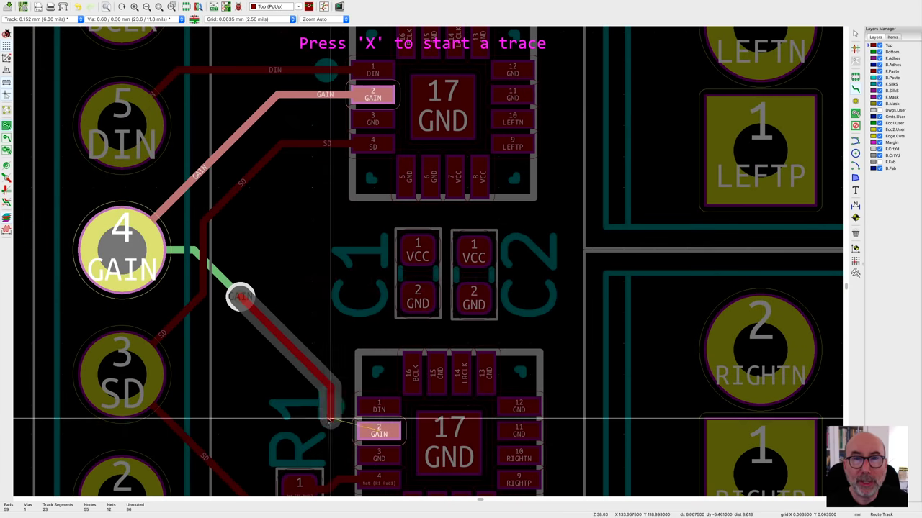
click(241, 297)
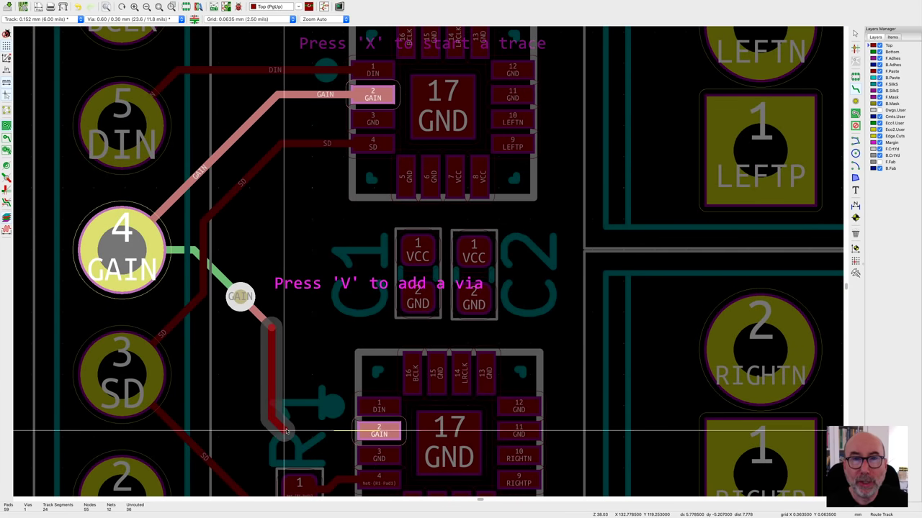
click(382, 436)
Route the DIN track from pad 5 to U2 pin 1 through a via
click(122, 126)
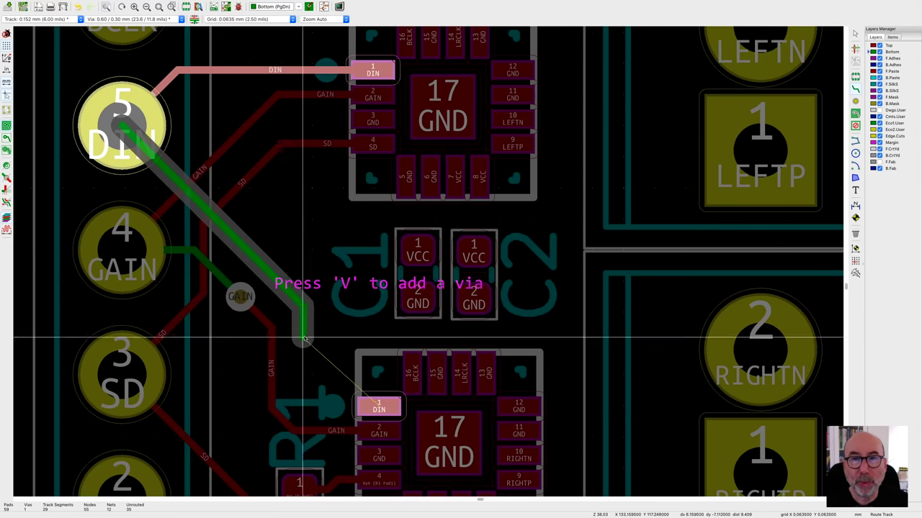
key(v)
click(243, 247)
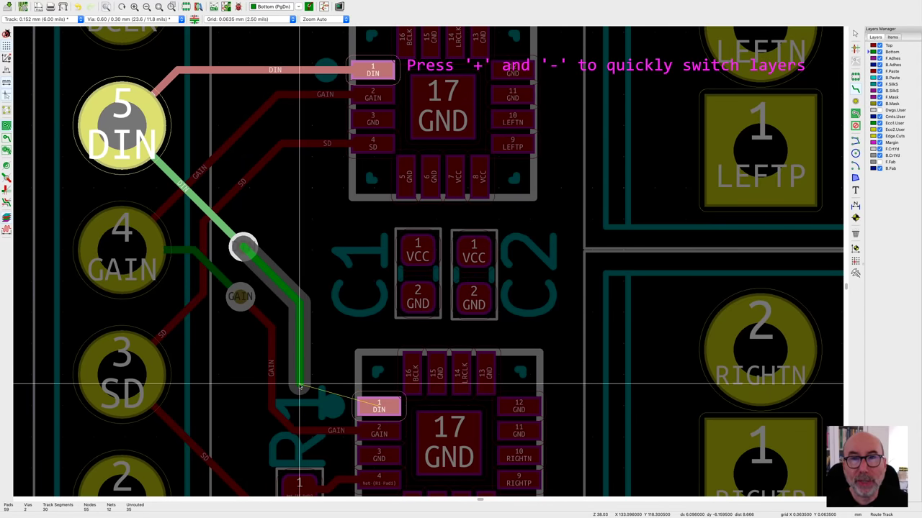
click(303, 374)
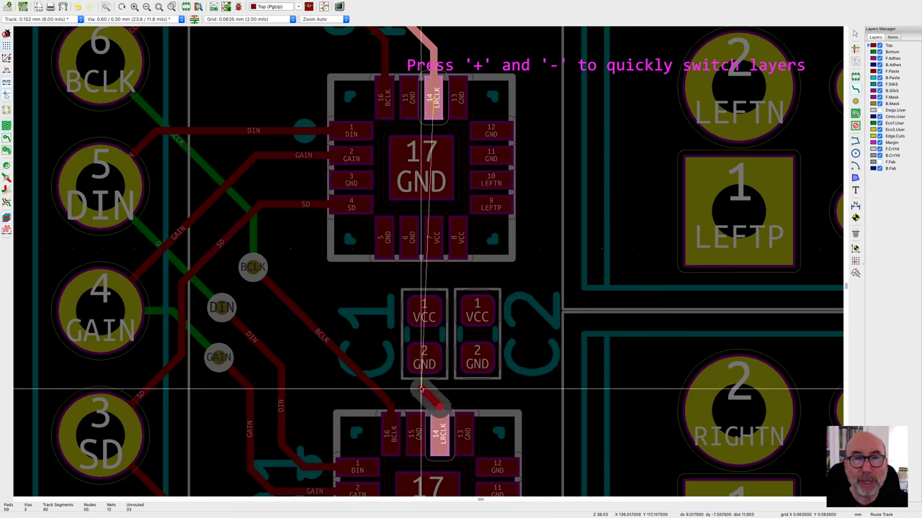
scroll(166, 216, down, 5)
scroll(166, 215, up, 2)
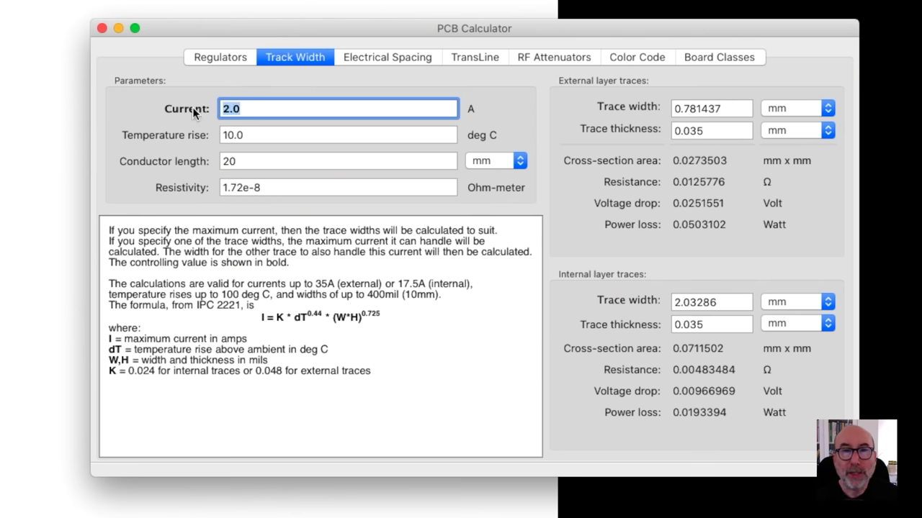
View the 2 A external trace width in mil in PCB Calculator, then back in mm
click(716, 108)
click(789, 107)
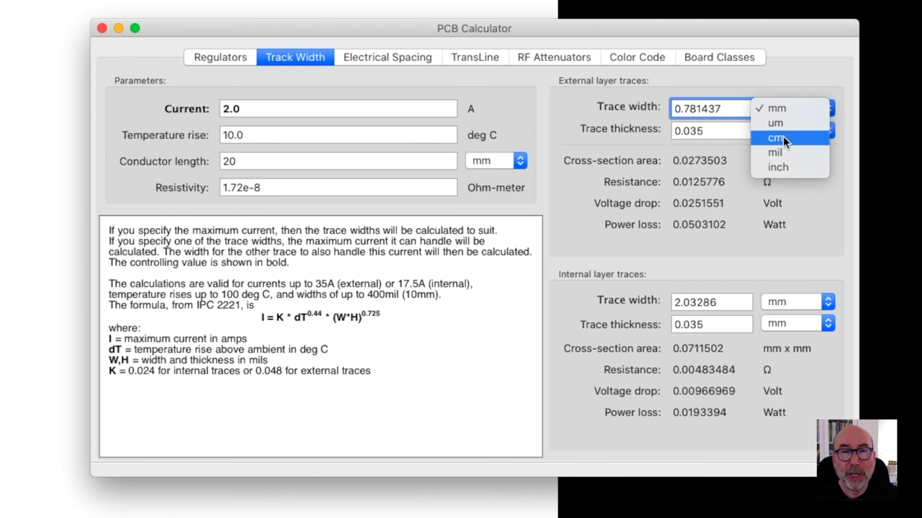
click(781, 153)
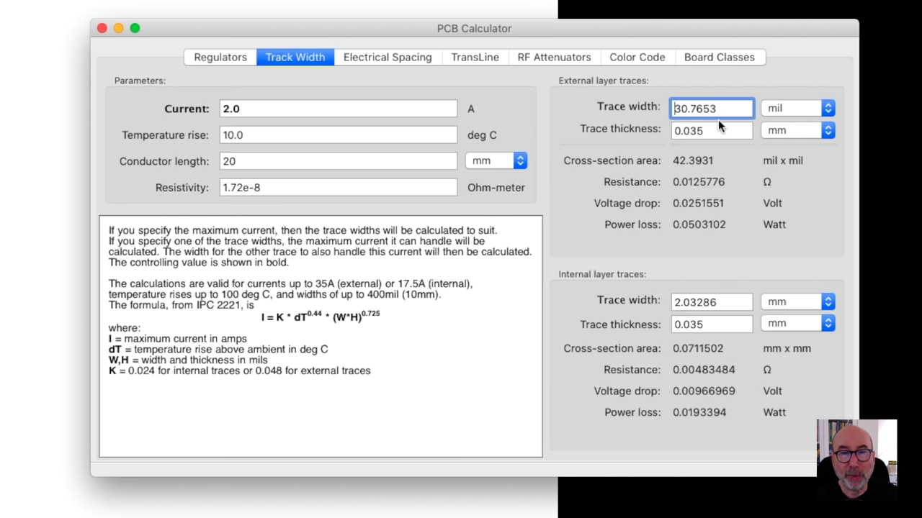
click(781, 108)
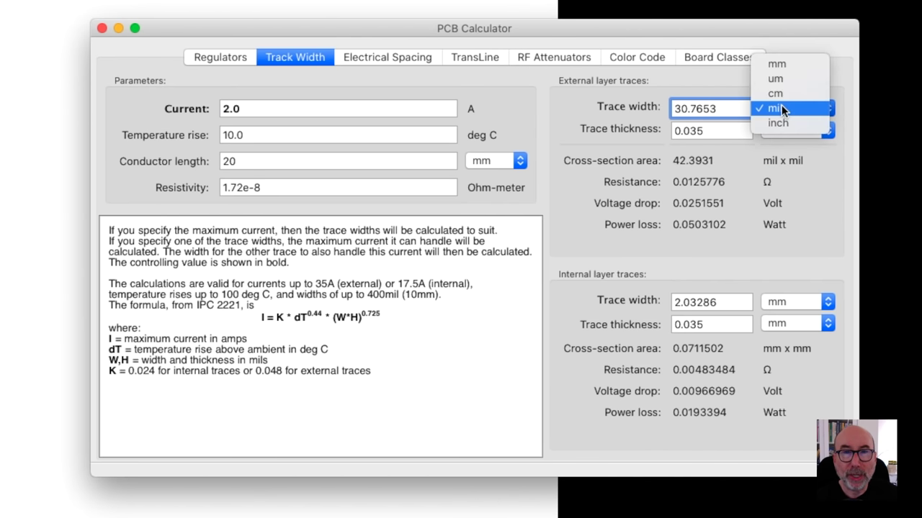
click(782, 64)
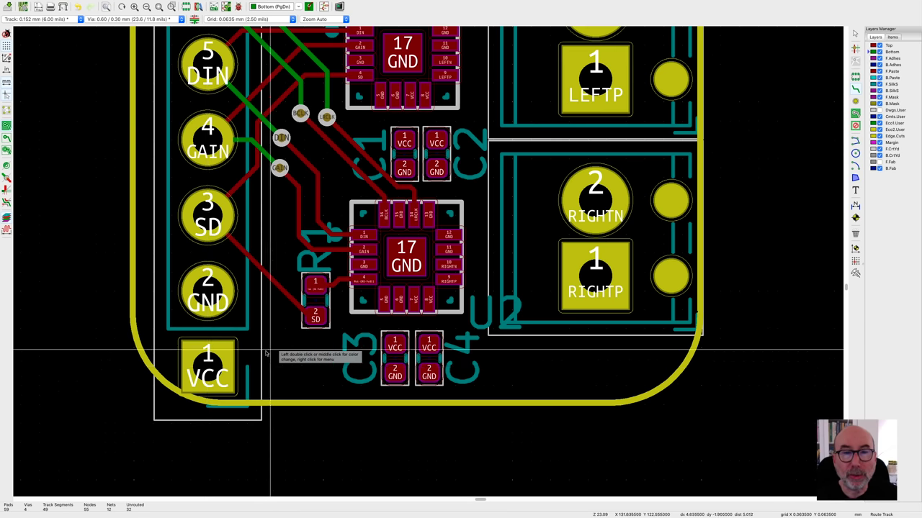
Route a wide VCC power track on the top copper layer
click(207, 364)
key(Page_Up)
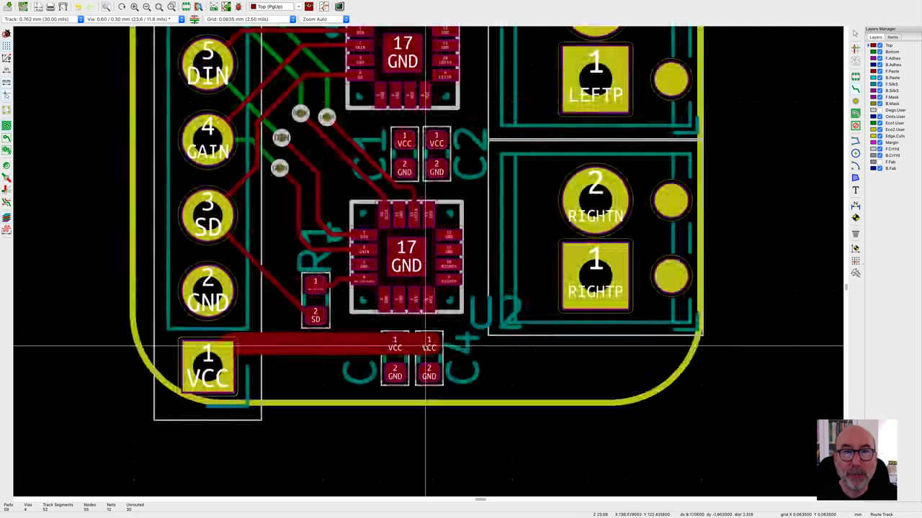
scroll(422, 302, up, 2)
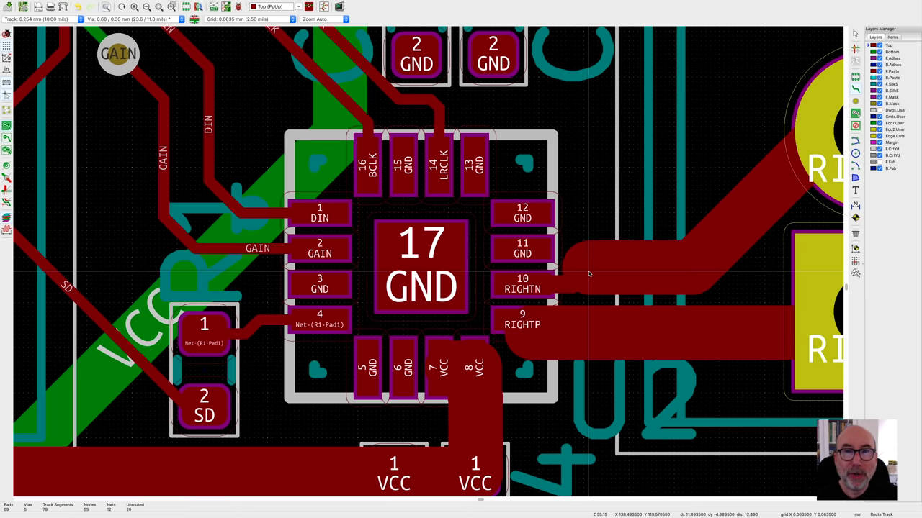
scroll(606, 283, down, 5)
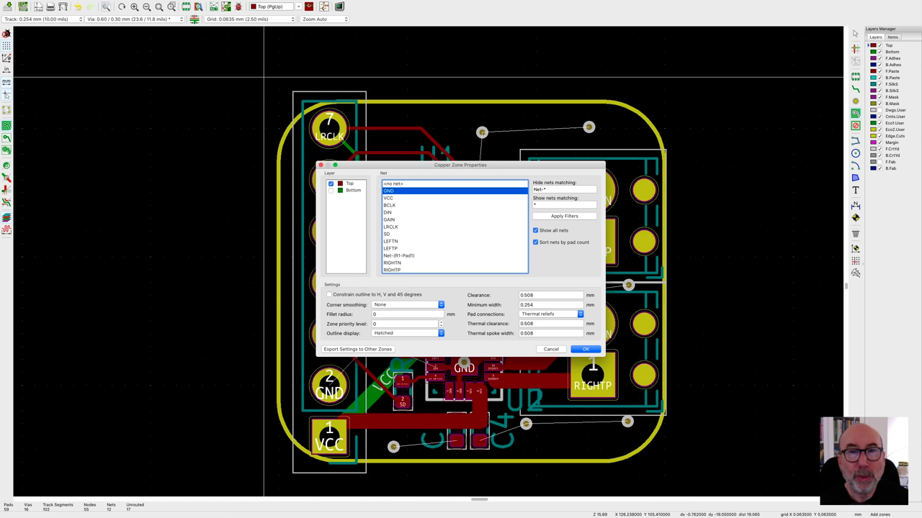
Edit the zone clearance and set pad connections to thermal reliefs for PTH only
click(551, 295)
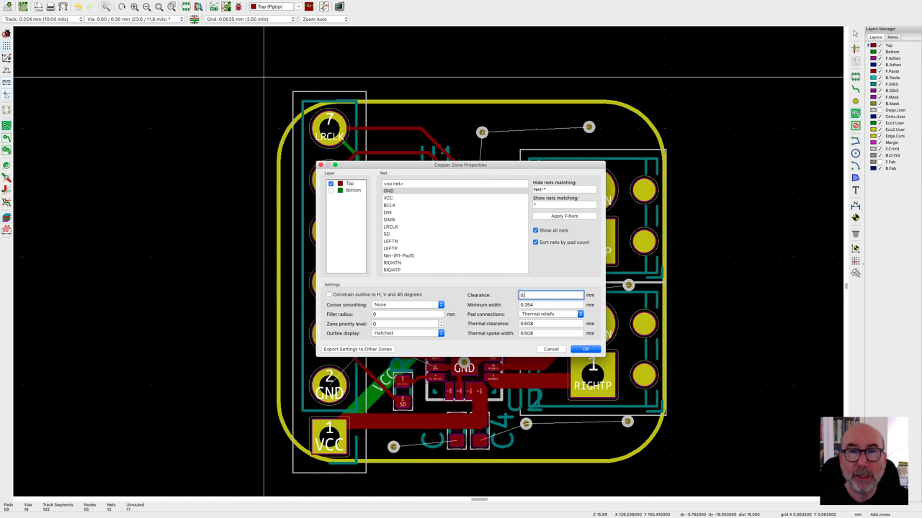
click(547, 314)
click(547, 321)
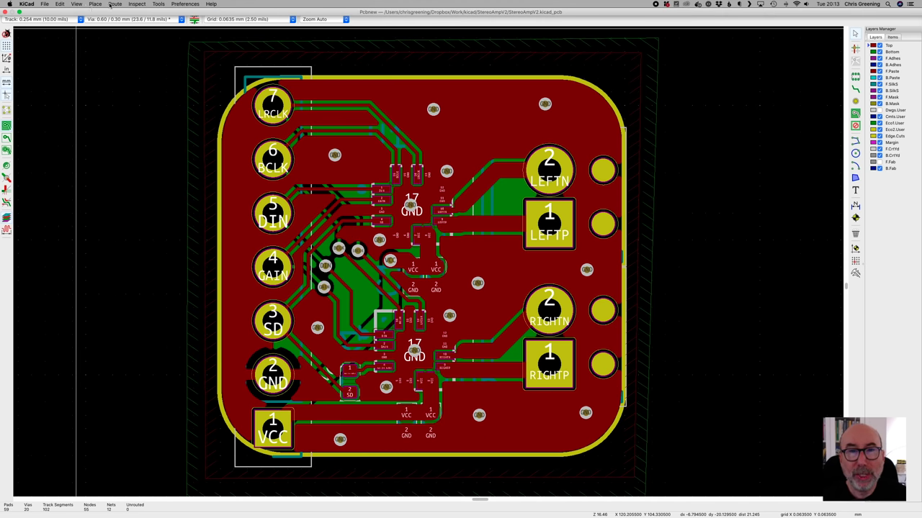
Render the finished board in the 3D Viewer
click(78, 4)
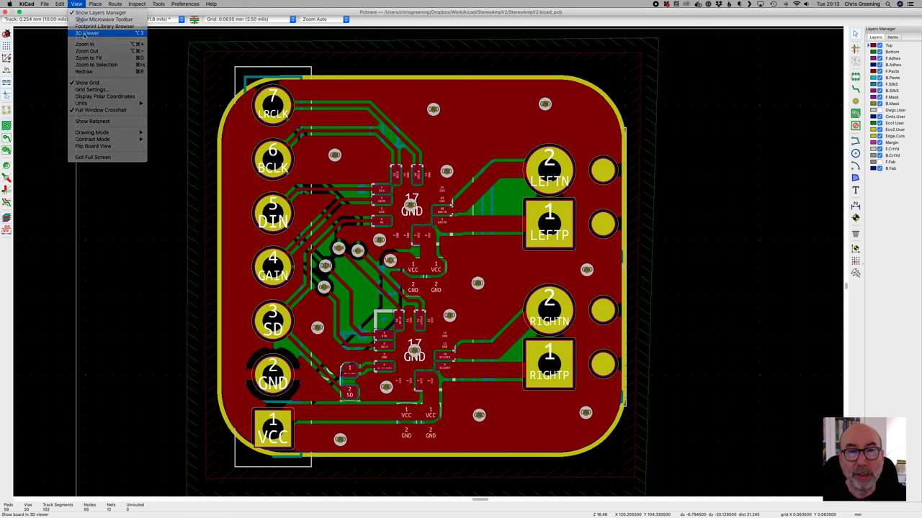
click(85, 34)
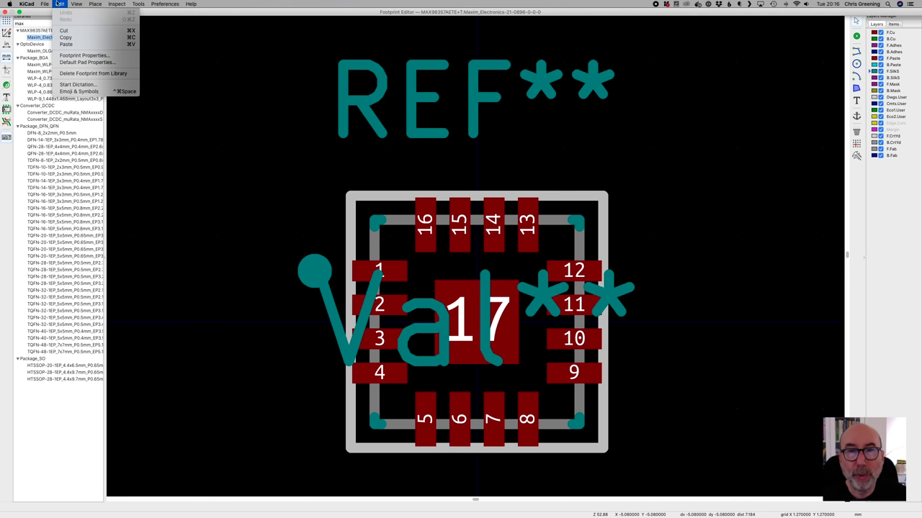
In the amplifier footprint's 3D settings, correct the model path to the .step file
click(94, 58)
click(507, 161)
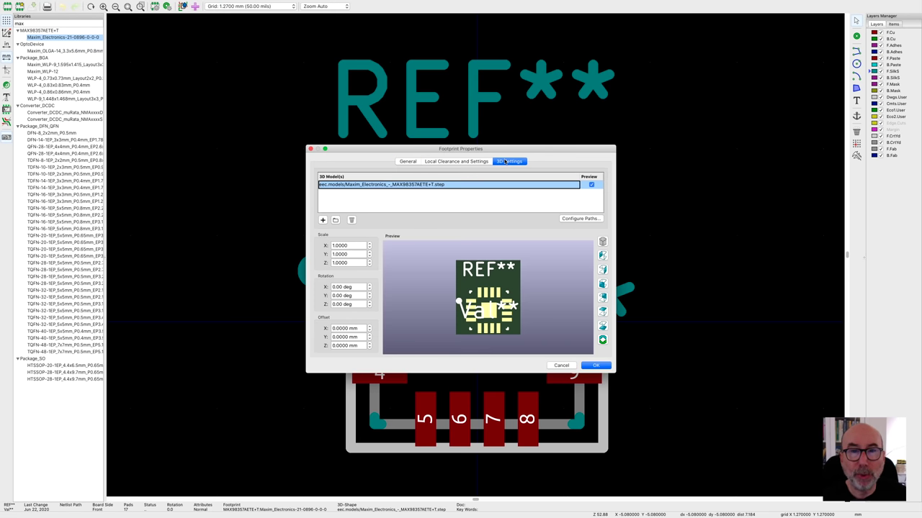
click(484, 185)
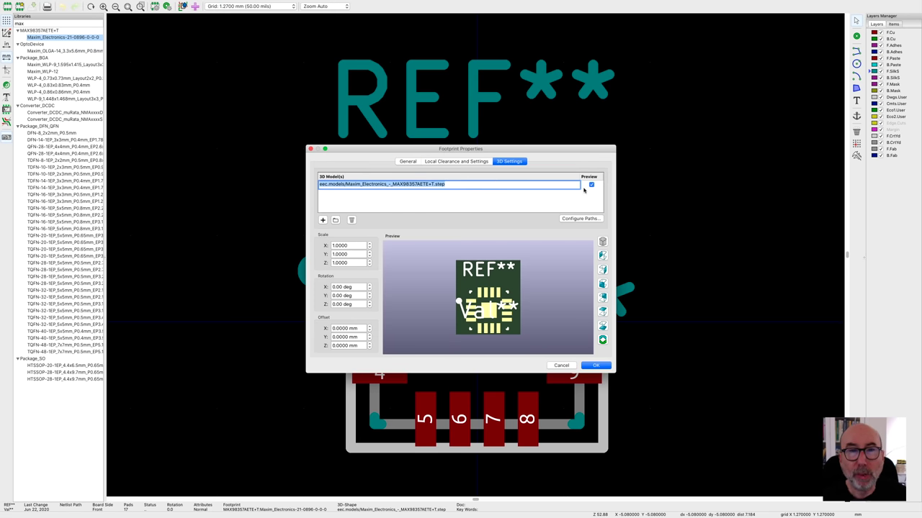
key(super+v)
key(Return)
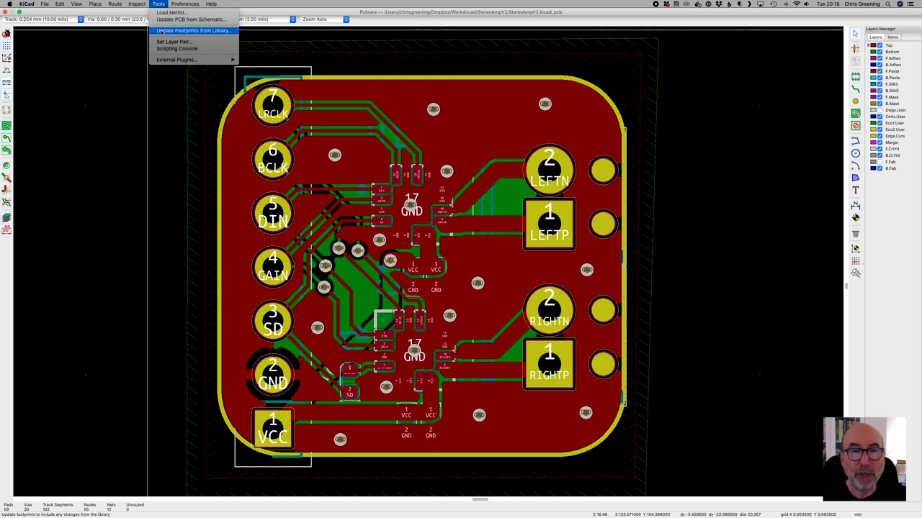
click(162, 32)
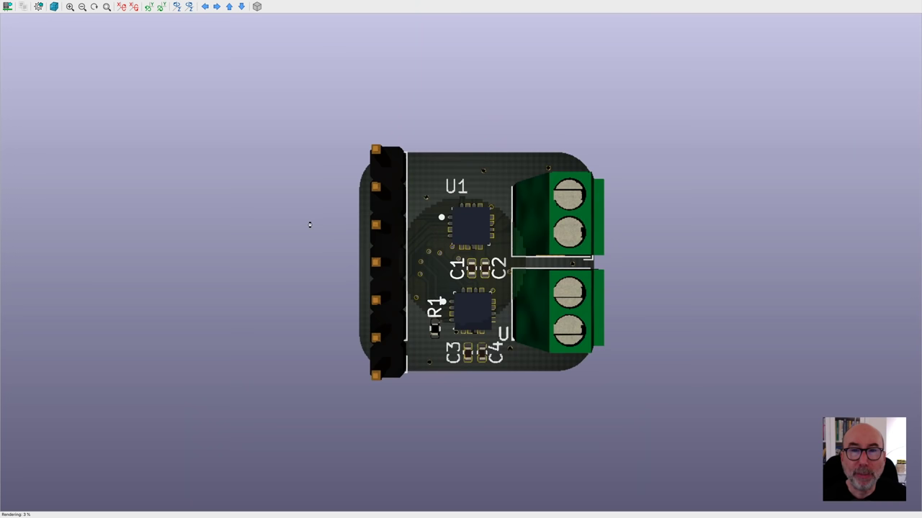
Orbit the 3D board to inspect the amplifier chips
drag(309, 223, 227, 154)
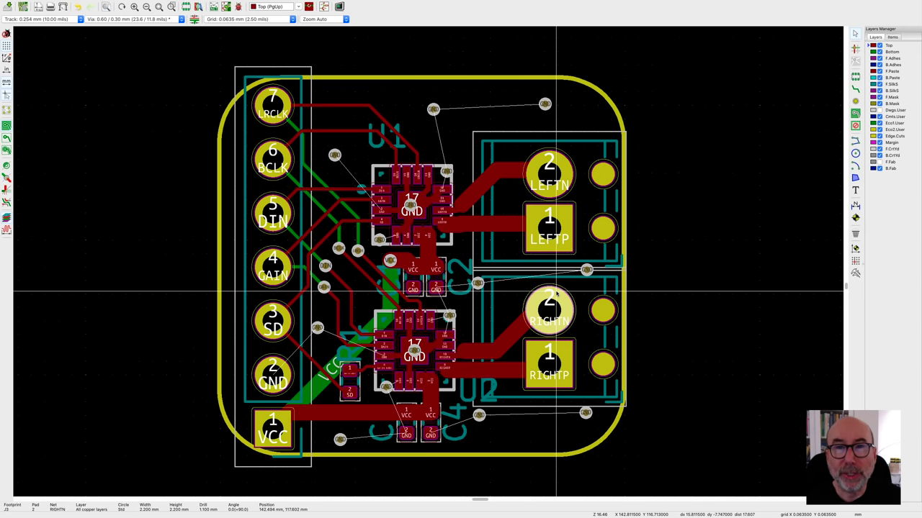
Shift the RIGHTN/RIGHTP connector slightly up and run the design rules check
drag(556, 291, 555, 285)
click(549, 229)
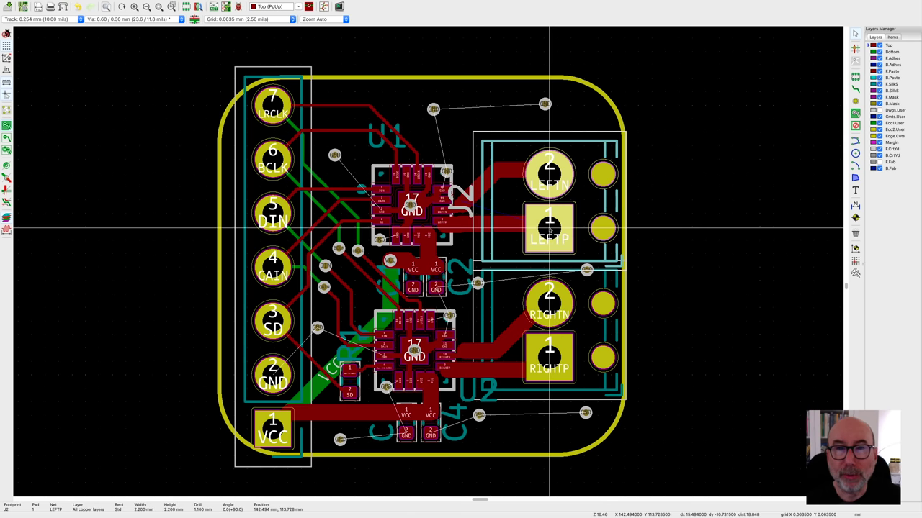
click(137, 3)
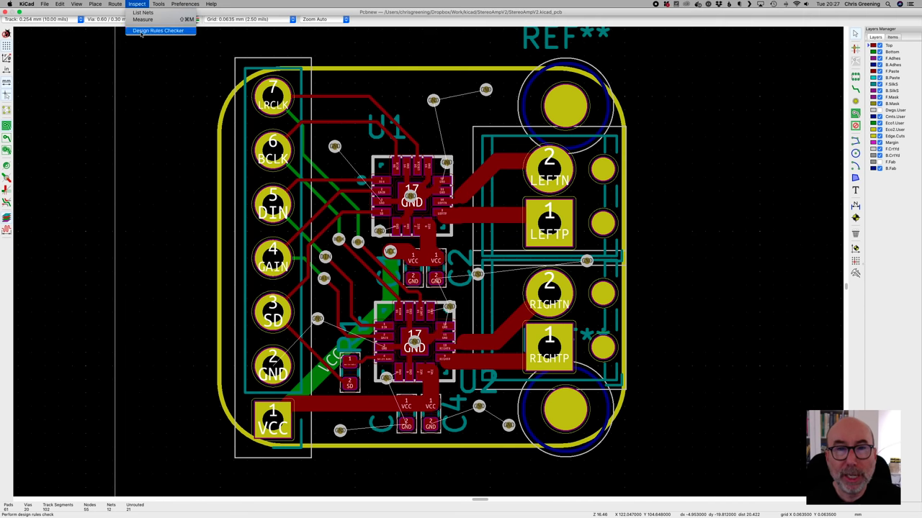
click(141, 31)
click(731, 351)
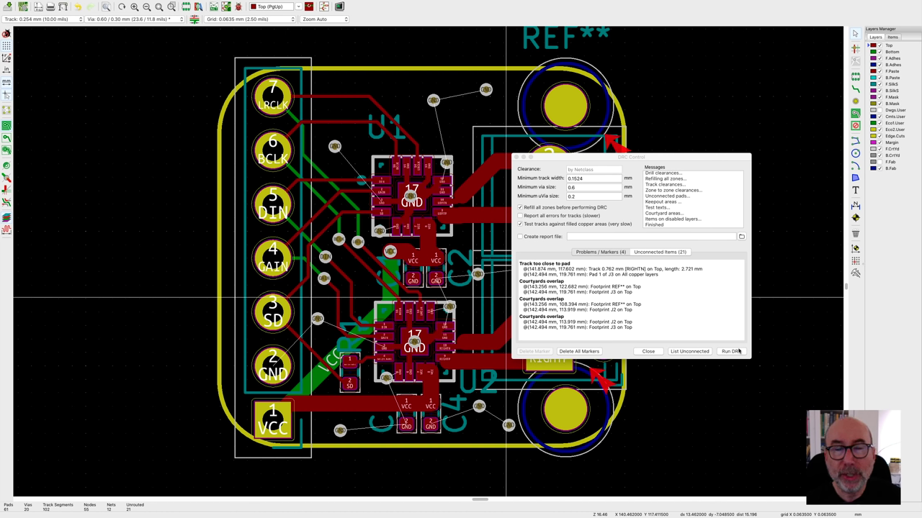
Review the DRC courtyard overlap markers, including REF**/J3 and J2/J3
click(555, 291)
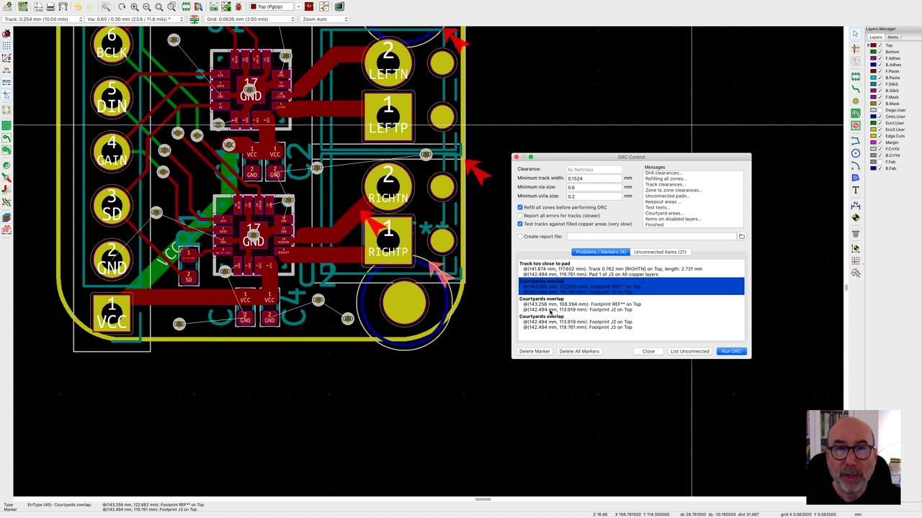
click(552, 309)
click(549, 328)
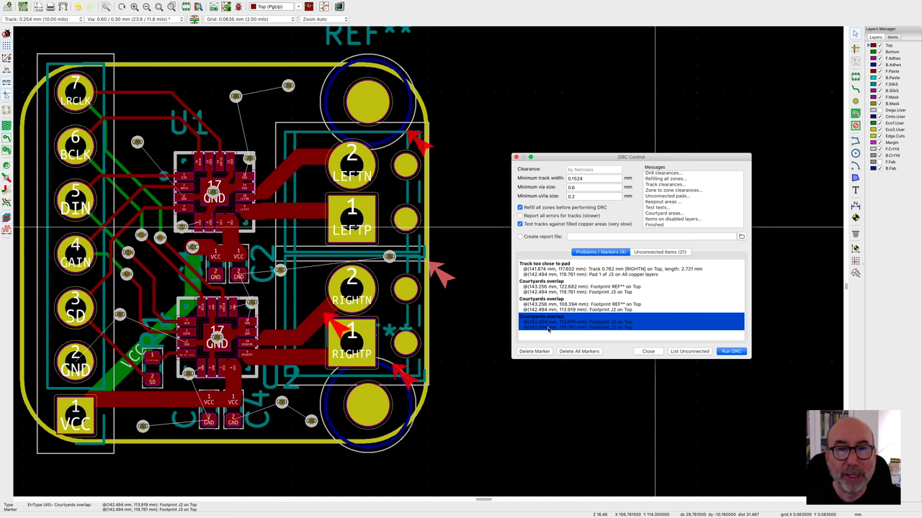
click(805, 176)
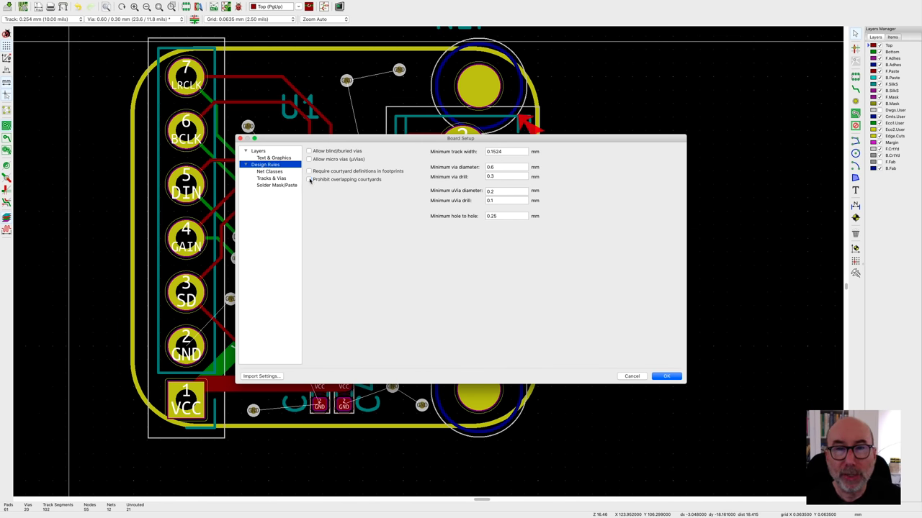
Allow overlapping courtyards and rerun the design rules check
click(667, 377)
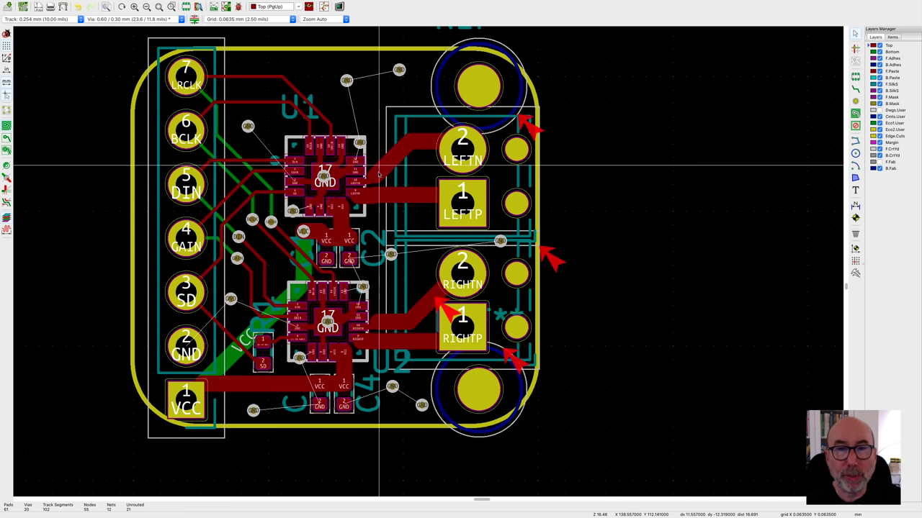
click(137, 3)
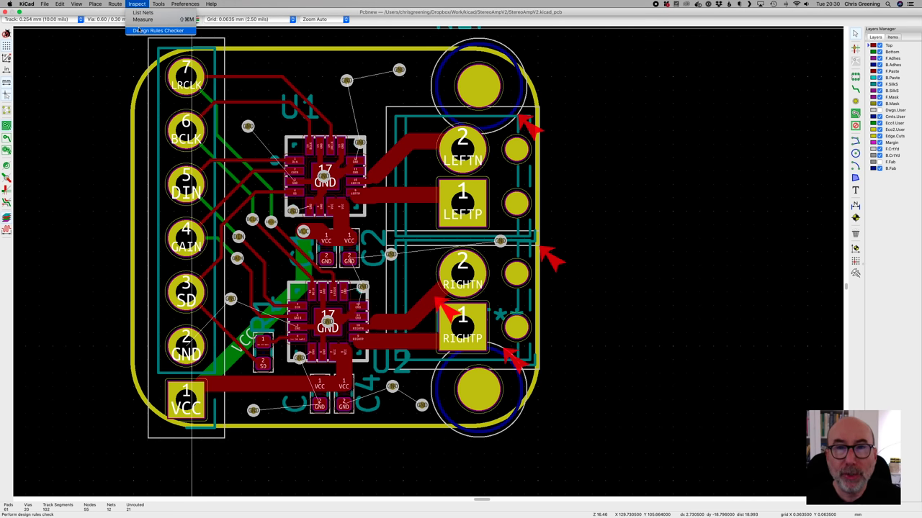
click(159, 31)
click(733, 351)
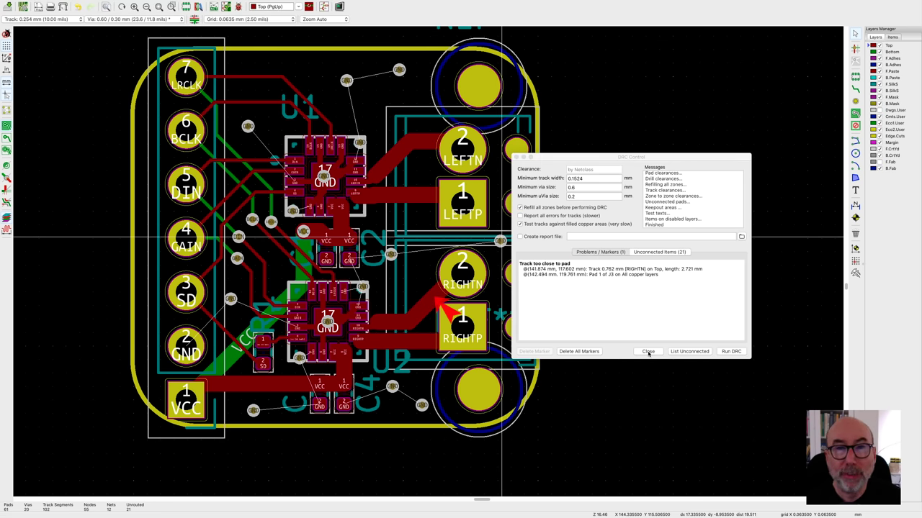
click(648, 352)
Replace the diagonal RIGHTN track crowding RIGHTP with a new route to the chip
click(425, 308)
key(Delete)
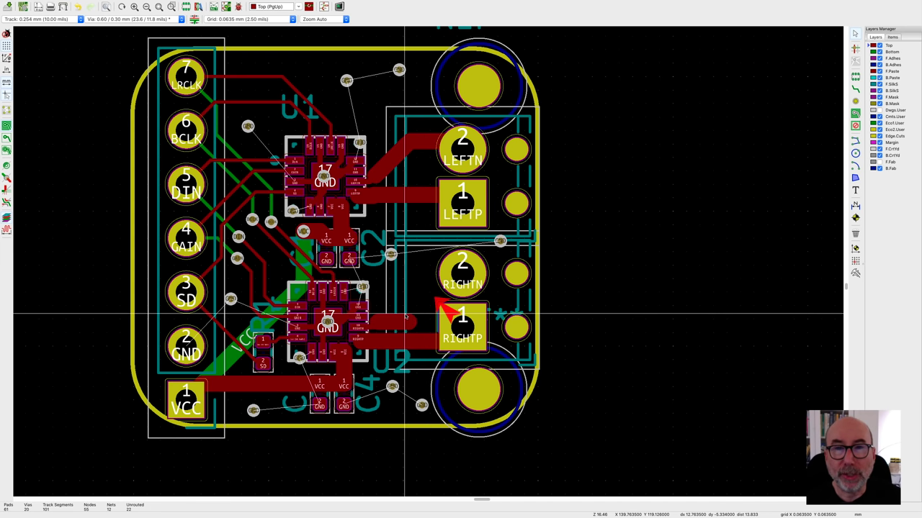
key(Delete)
key(x)
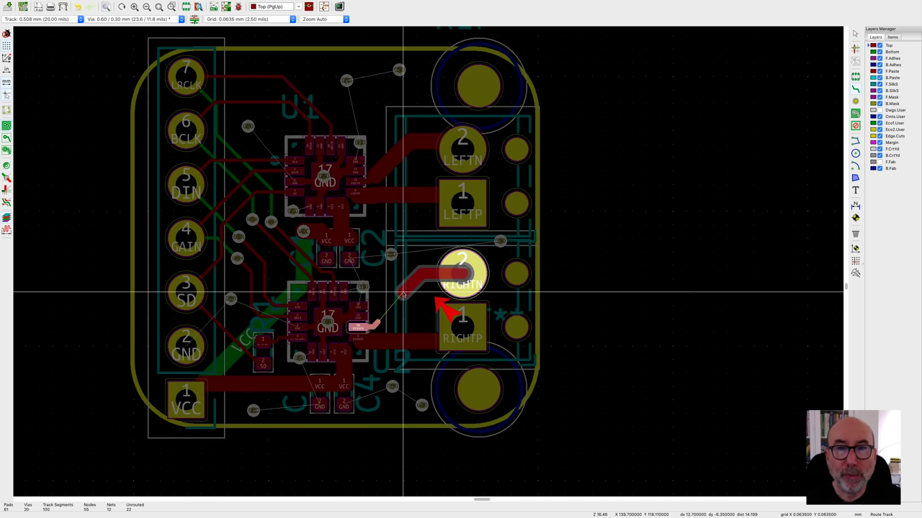
click(379, 326)
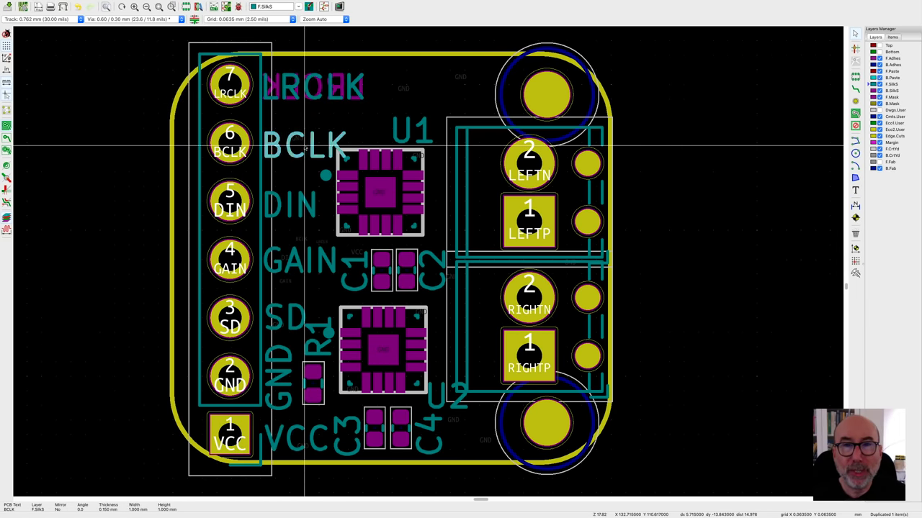
Thicken the large back-silkscreen text strokes to 0.2 mm
double_click(350, 257)
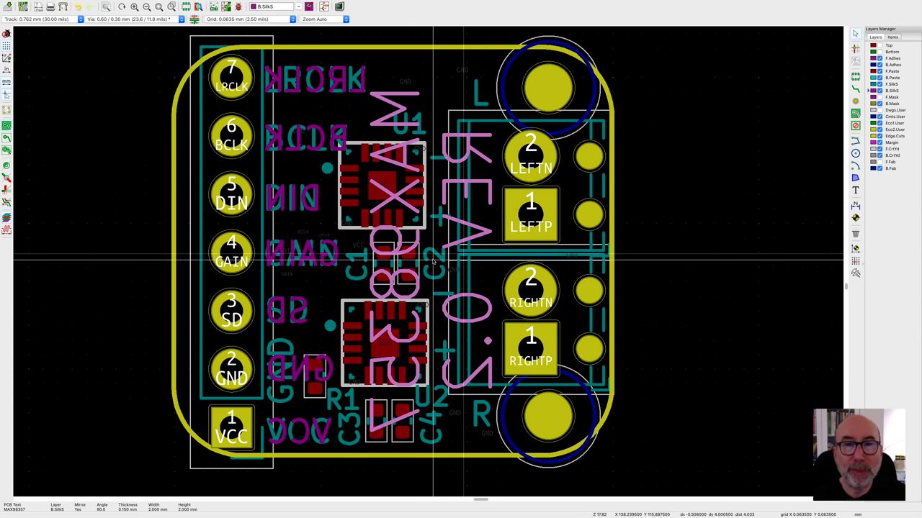
double_click(432, 253)
key(Return)
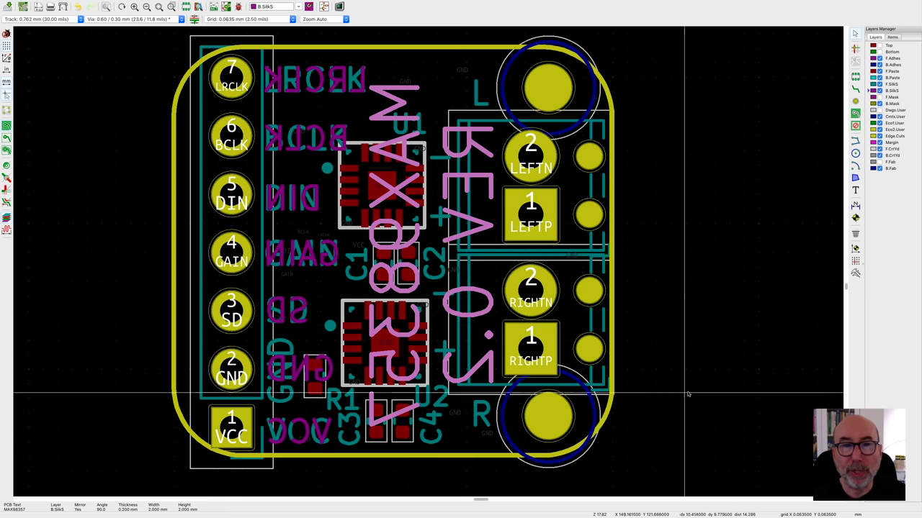
View the board's underside in the 3D Viewer
key(alt+3)
drag(410, 449, 505, 243)
key(shift+z)
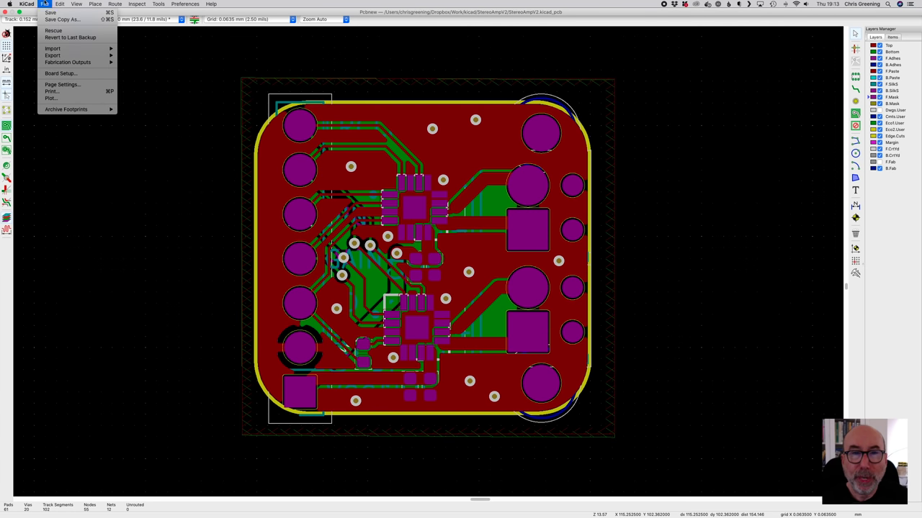
Plot Gerbers with Protel filename extensions, then view all layers overlaid in PCBWay's viewer
click(50, 97)
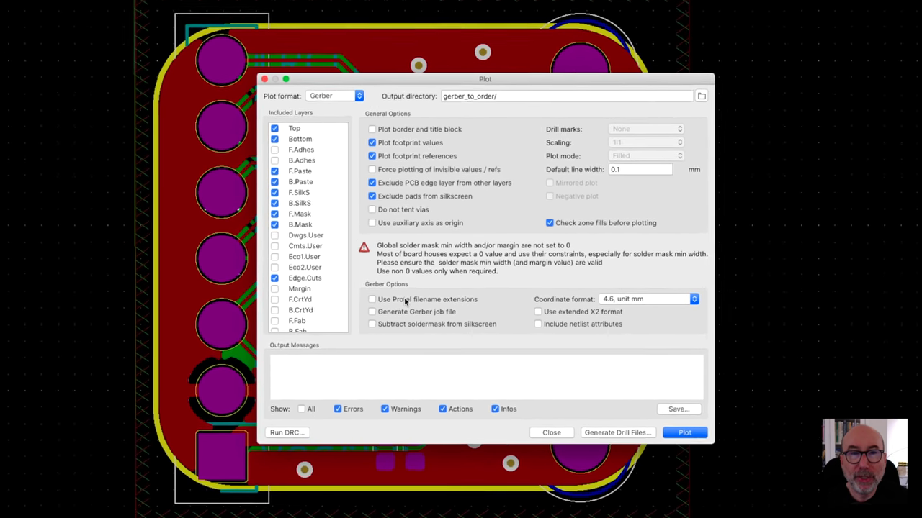
click(423, 287)
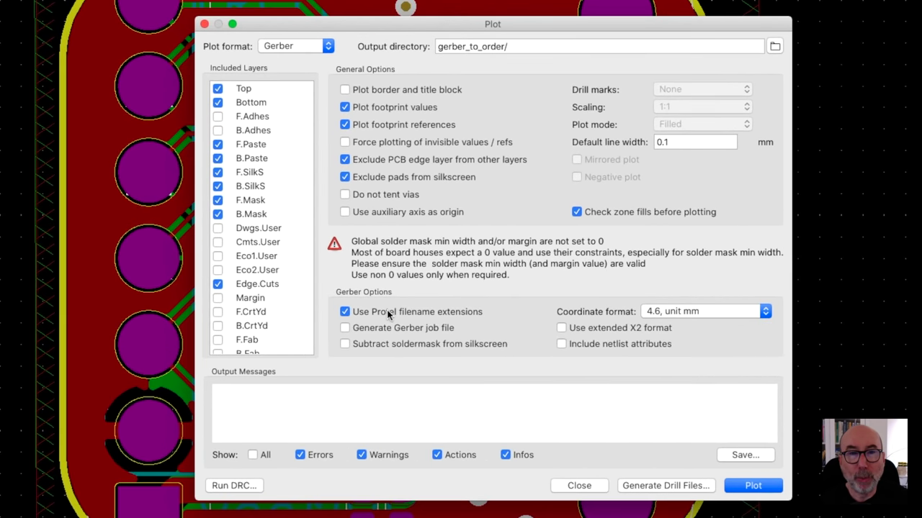
click(752, 486)
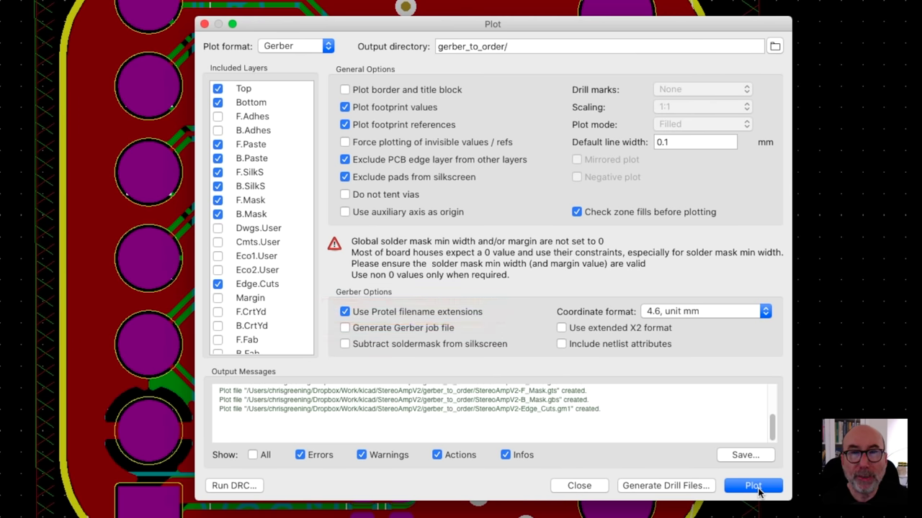
click(665, 485)
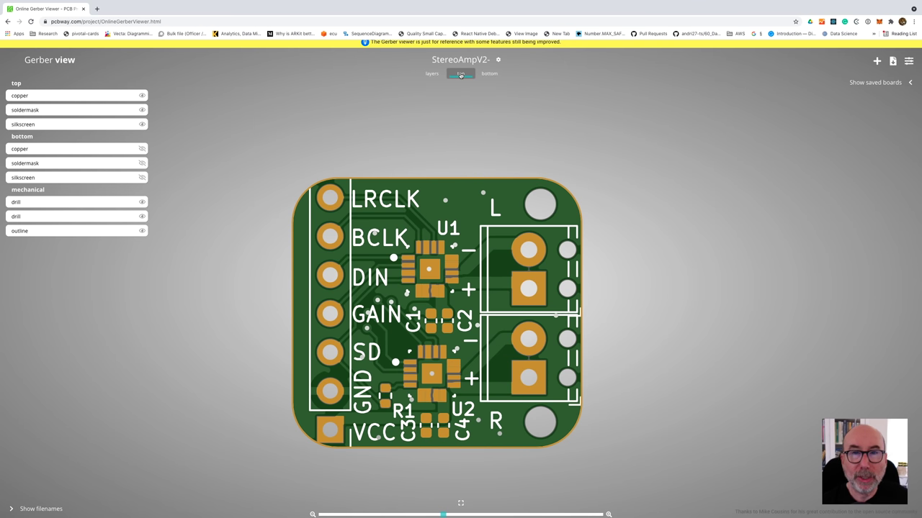
click(432, 73)
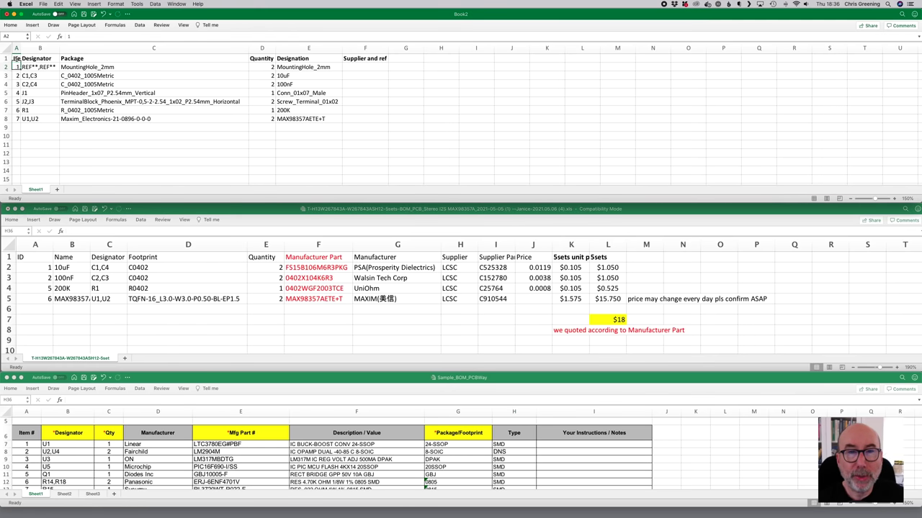
Widen column A and move the Quantity column right after Designator
drag(8, 48, 21, 48)
click(274, 47)
right_drag(274, 86, 126, 47)
click(155, 164)
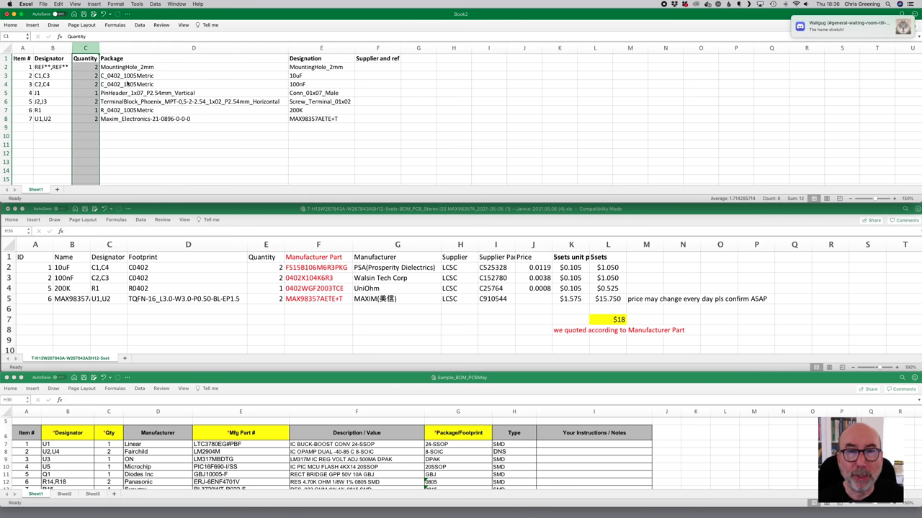
Insert two columns after Quantity headed Manufacturer and Mfg Part #
drag(164, 47, 321, 47)
right_click(196, 45)
click(216, 77)
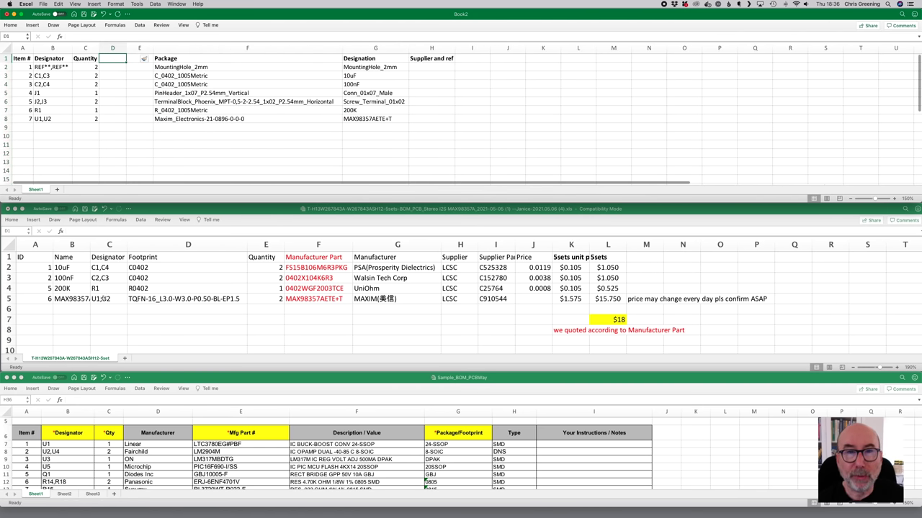
drag(181, 433, 240, 433)
key(ctrl+c)
click(113, 58)
key(ctrl+v)
Add a Description / Value column before Package holding the component values
right_click(249, 47)
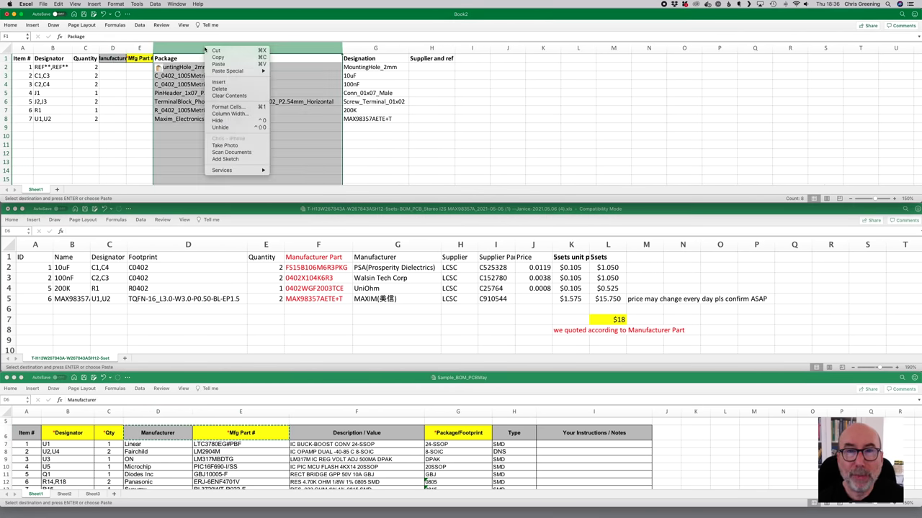
click(266, 78)
click(355, 435)
key(ctrl+c)
click(167, 59)
key(ctrl+v)
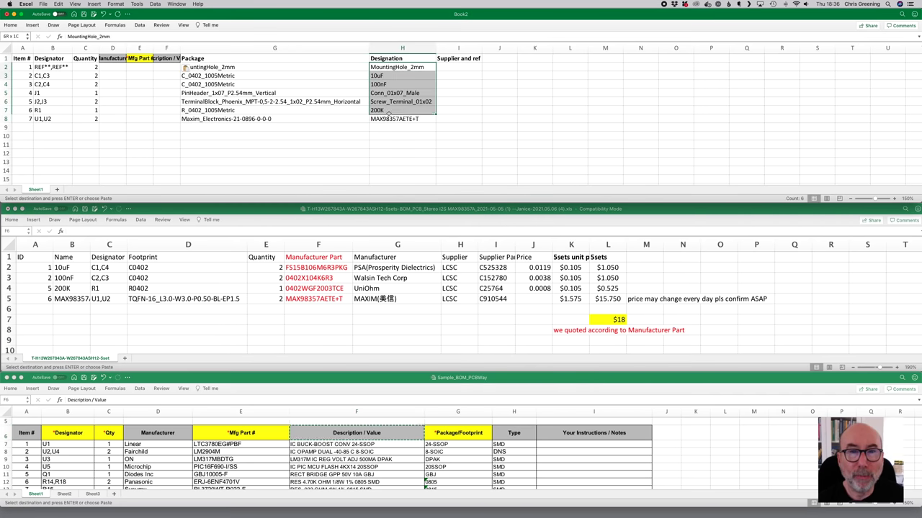
click(168, 67)
key(Return)
double_click(181, 48)
Delete the emptied Designation column
click(447, 49)
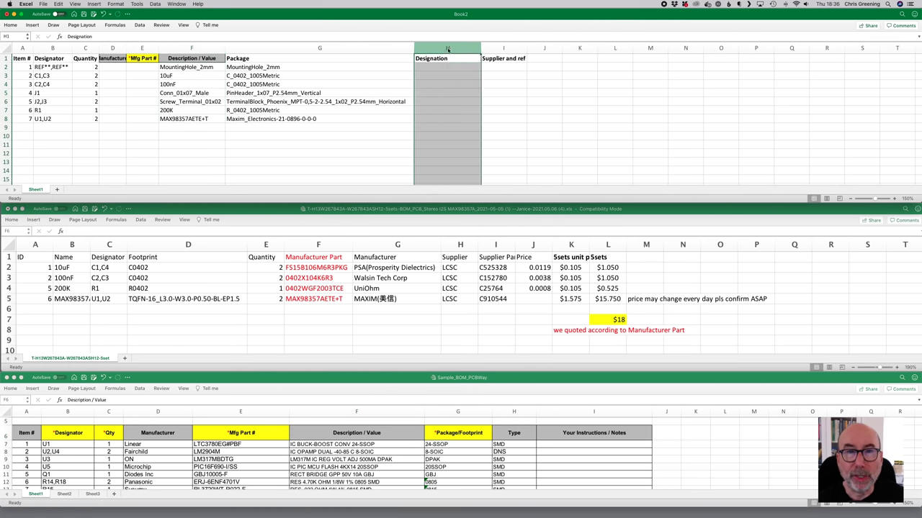
right_click(447, 49)
click(472, 108)
click(457, 433)
Rename Package to *Package/Footprint and add a Your Instructions / Notes header in H1
key(cmd+c)
click(250, 59)
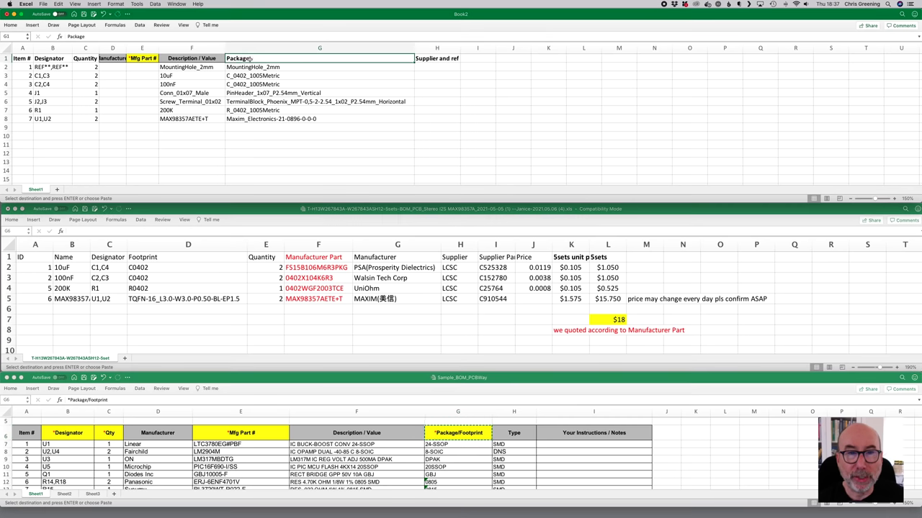
key(cmd+v)
click(432, 59)
click(593, 433)
key(cmd+c)
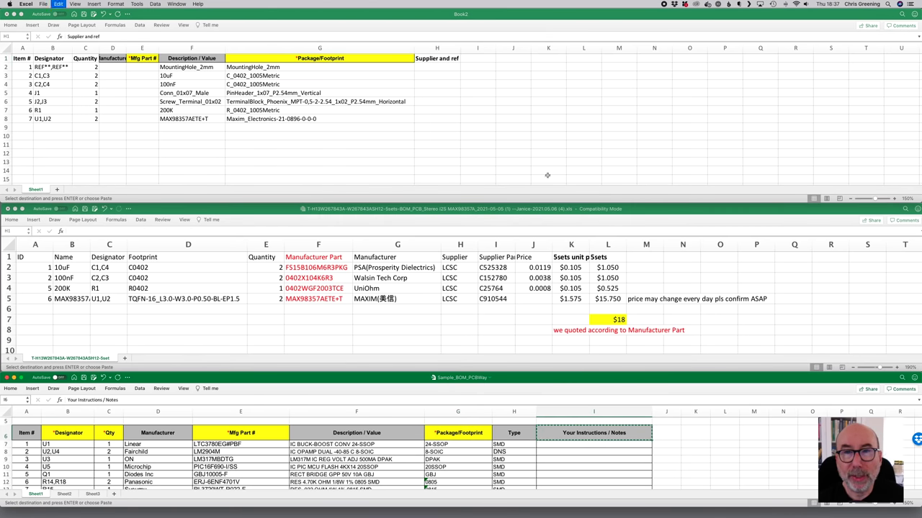
click(437, 59)
key(cmd+v)
Apply the sample's header formatting to BOM row 1 with Paste Special
drag(437, 58, 22, 58)
click(115, 4)
click(126, 12)
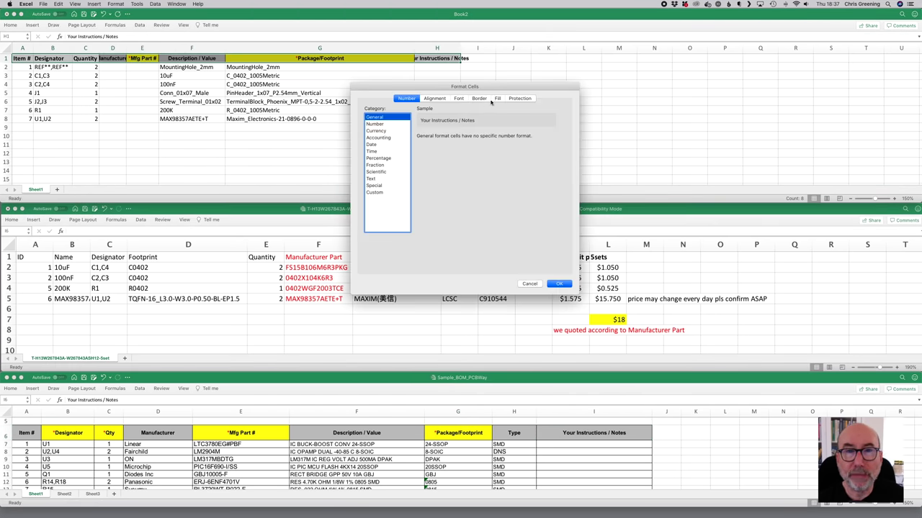
key(Escape)
right_click(429, 54)
key(Escape)
click(58, 4)
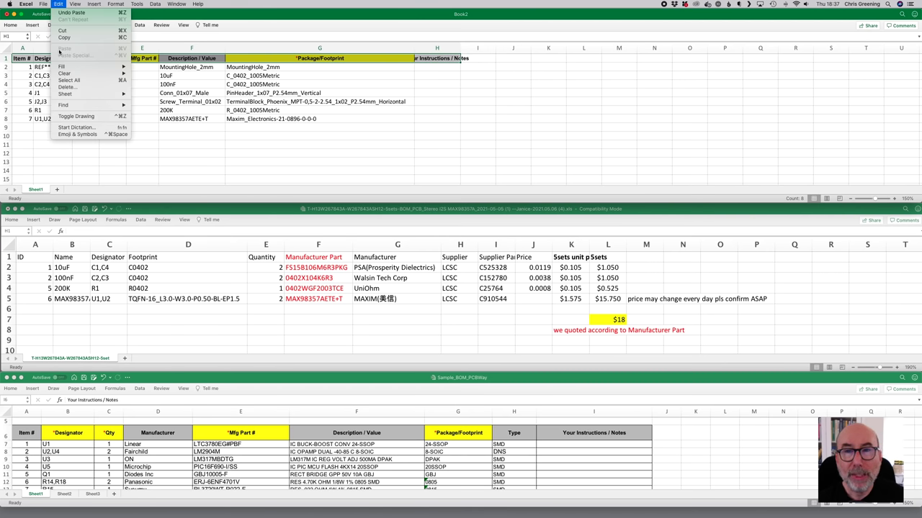
click(72, 55)
click(334, 323)
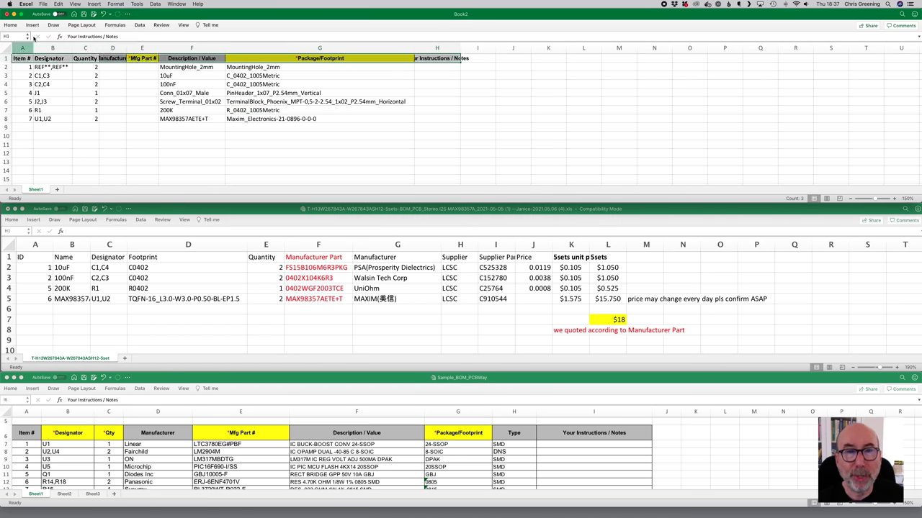
Hide the formula bar and expand the ribbon
click(115, 4)
click(126, 12)
key(Escape)
click(75, 3)
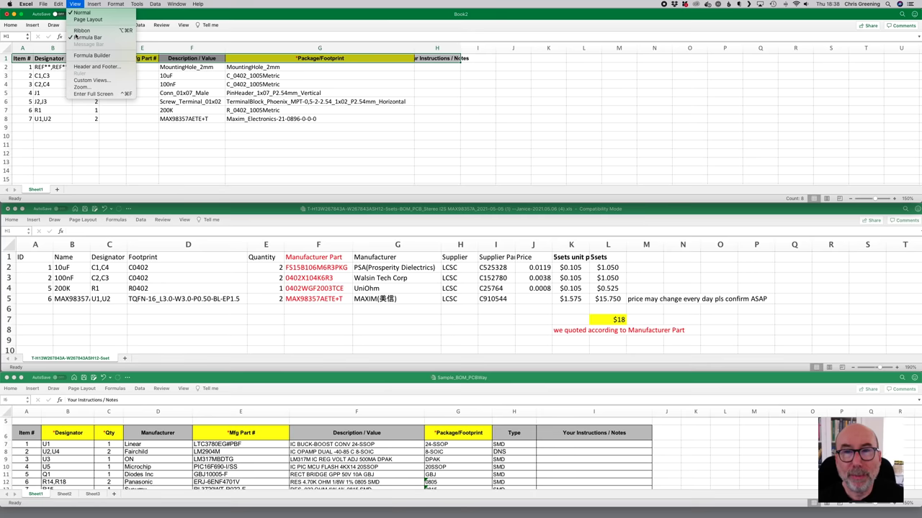
click(79, 36)
key(super+alt+r)
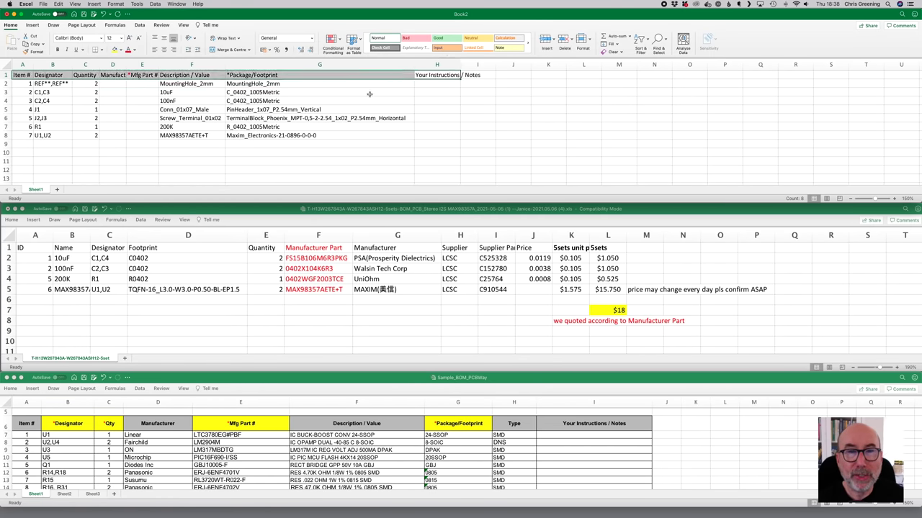
click(283, 135)
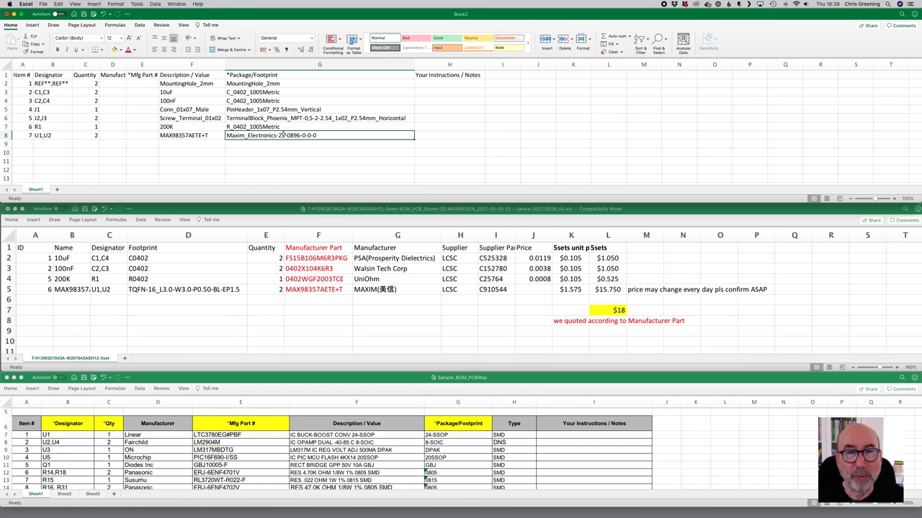
Delete the mounting hole and screw terminal rows, then paste manufacturer part numbers from the quote
click(5, 84)
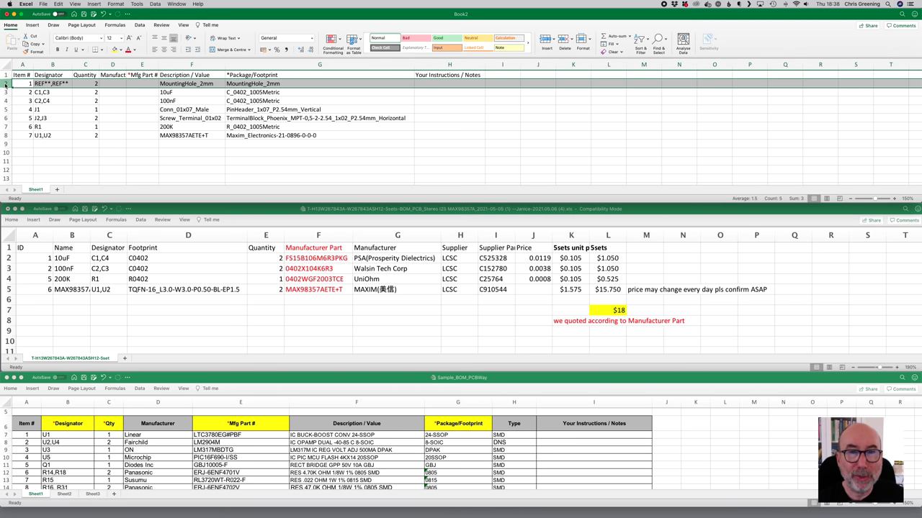
right_click(5, 84)
click(14, 123)
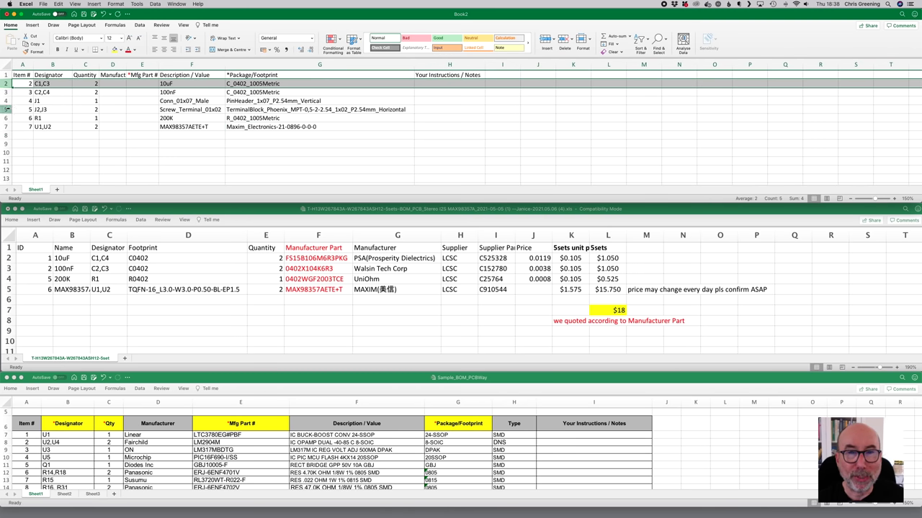
click(6, 110)
right_click(6, 109)
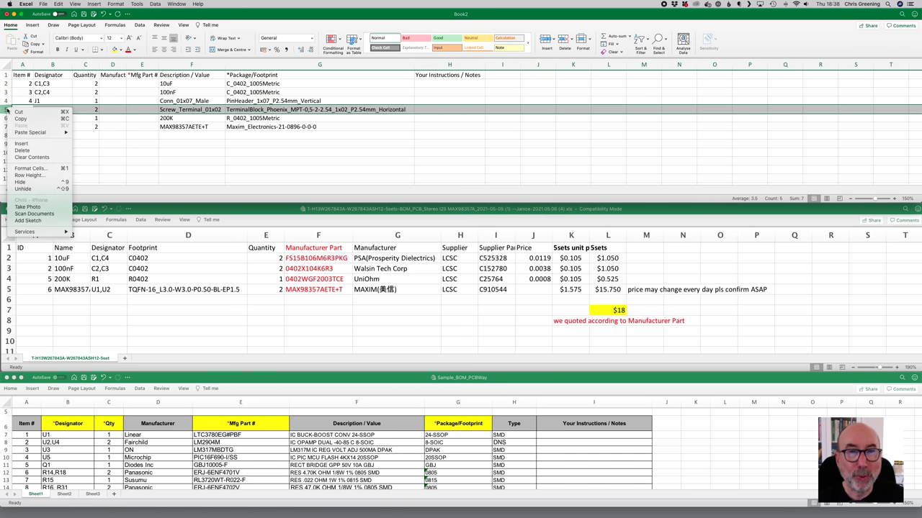
click(22, 150)
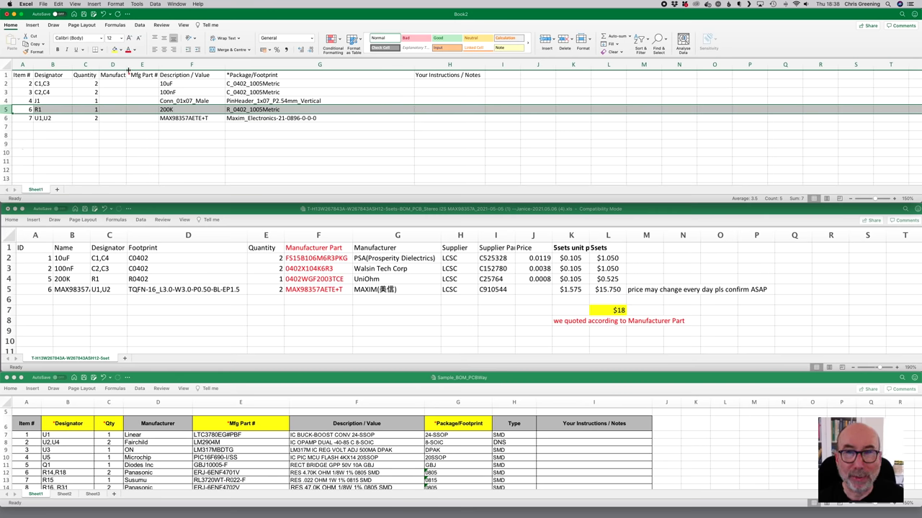
drag(127, 64, 139, 64)
key(ctrl+v)
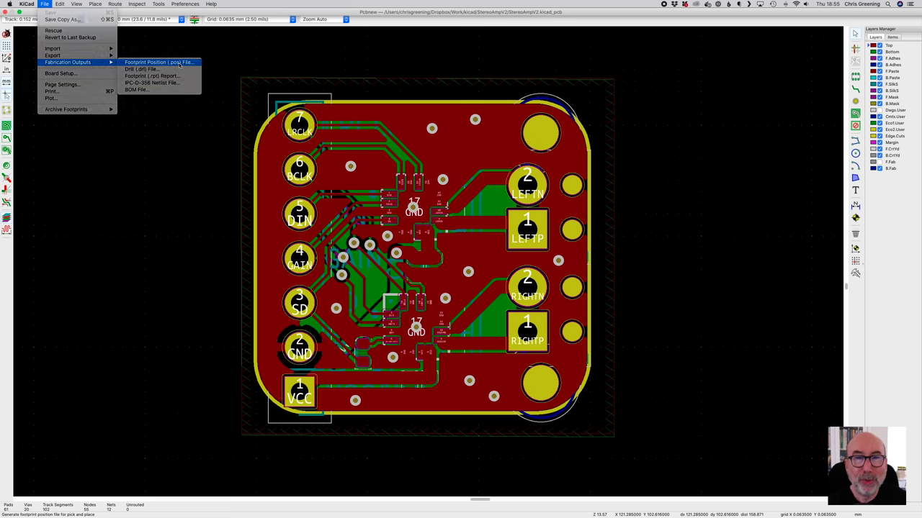
Generate the StereoAmpV2-all-pos.csv position file, including all footprints with SMD pads
click(180, 65)
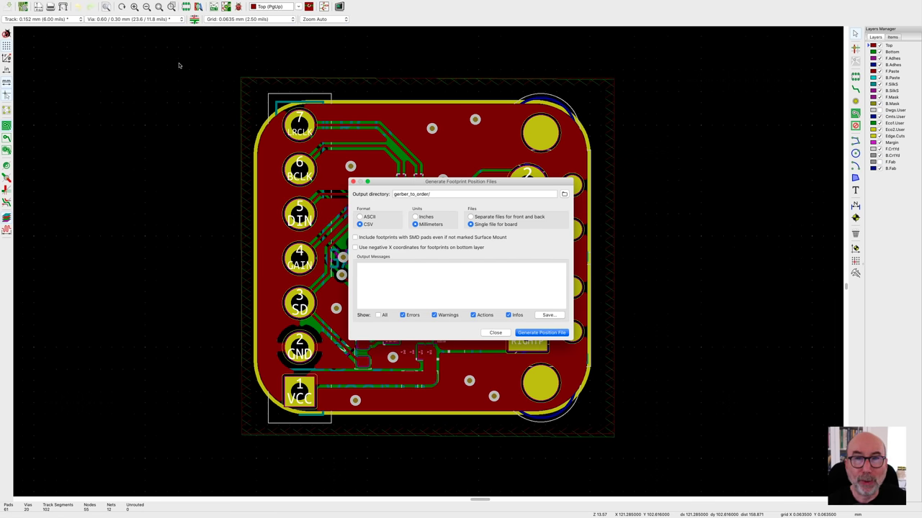
click(436, 238)
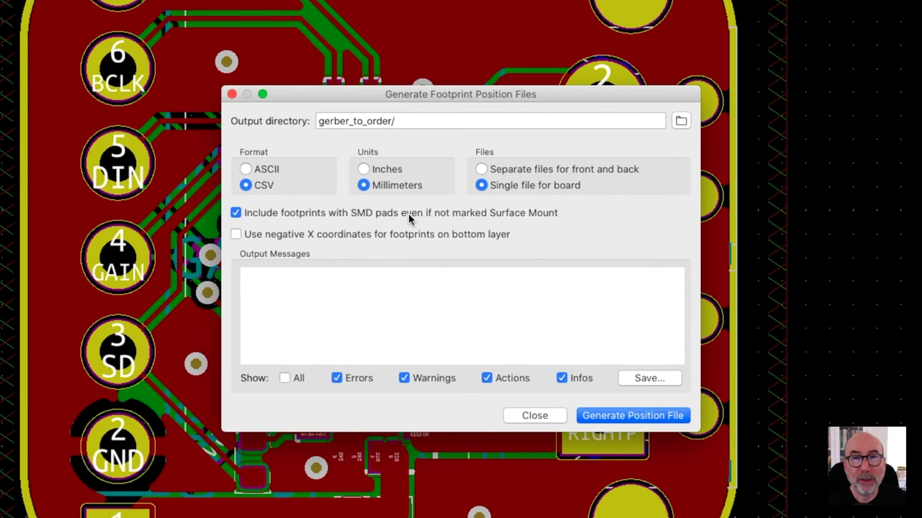
click(646, 417)
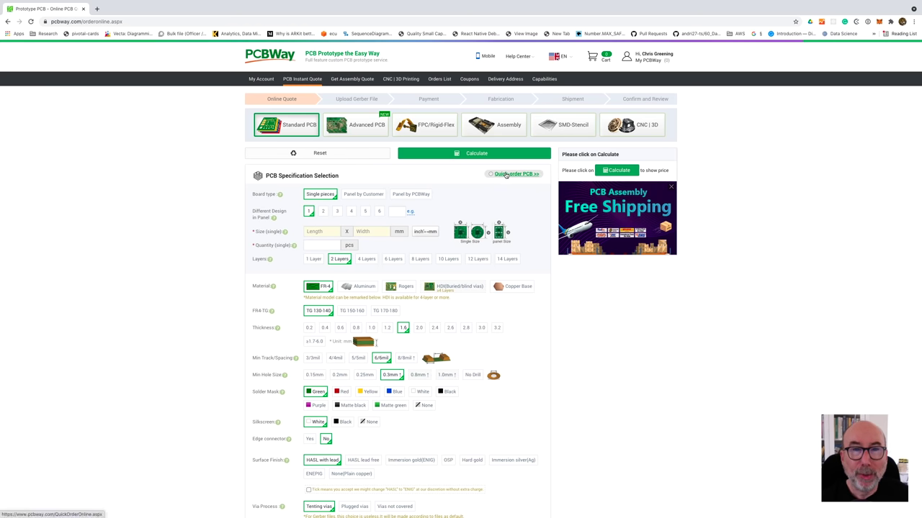
Switch to the quick-turn PCB order form and add Assembly Service
click(506, 175)
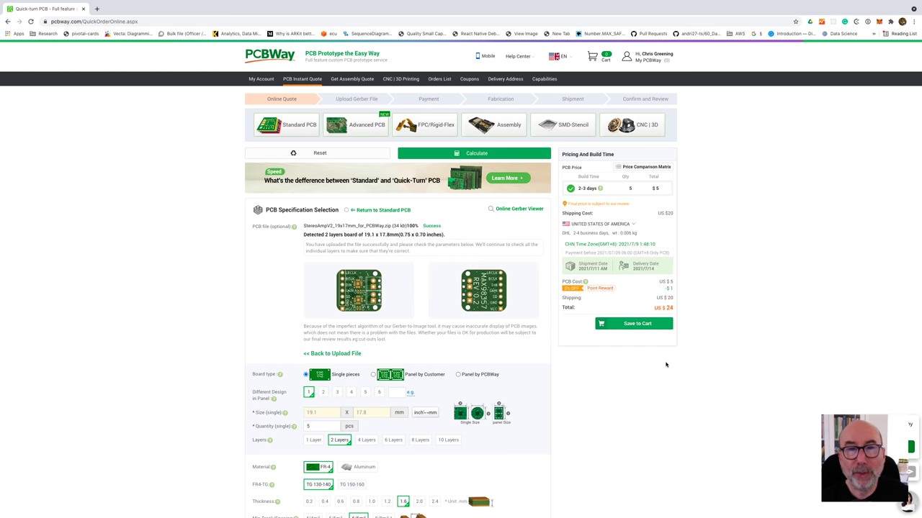
scroll(492, 504, down, 10)
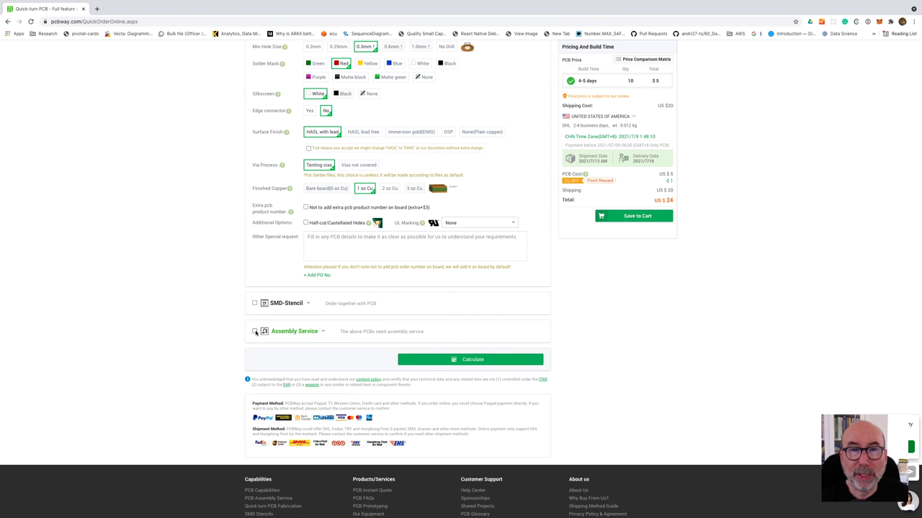
click(255, 332)
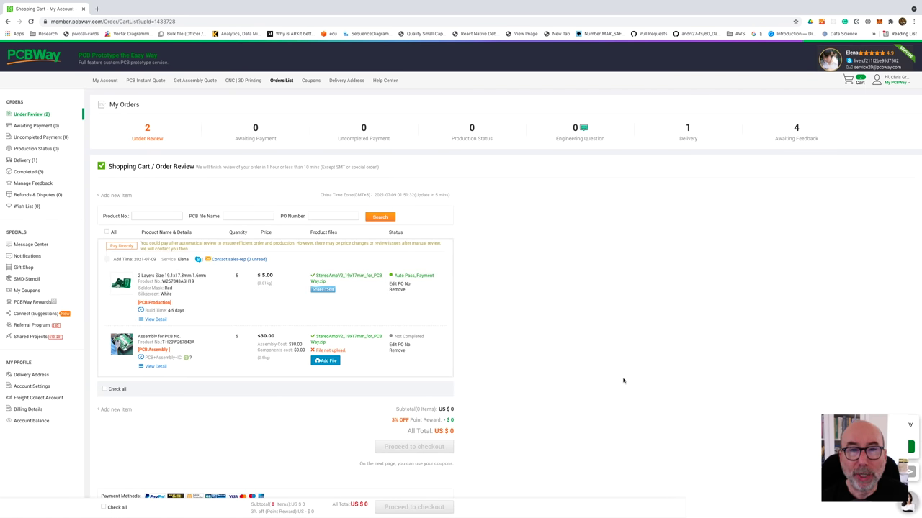
scroll(623, 381, down, 1)
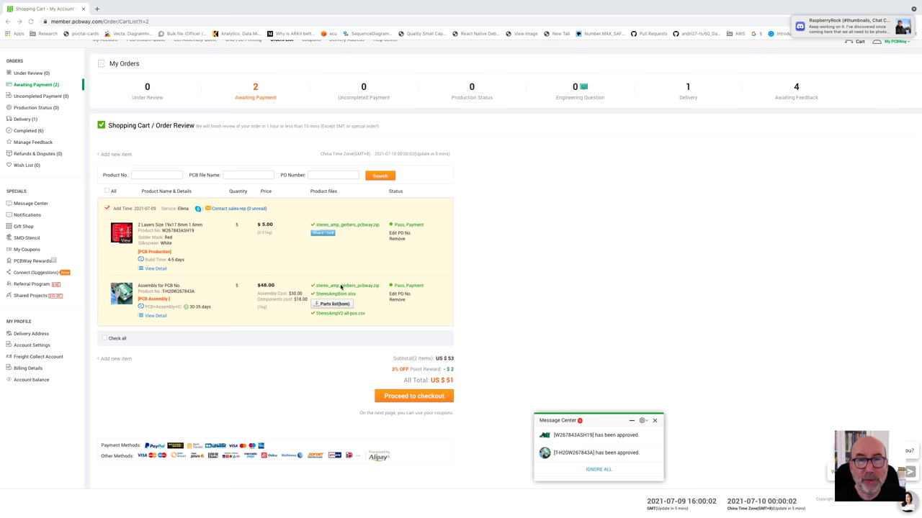
Open the assembly item's quoted parts list in Excel and total the K2:K5 unit prices
click(159, 315)
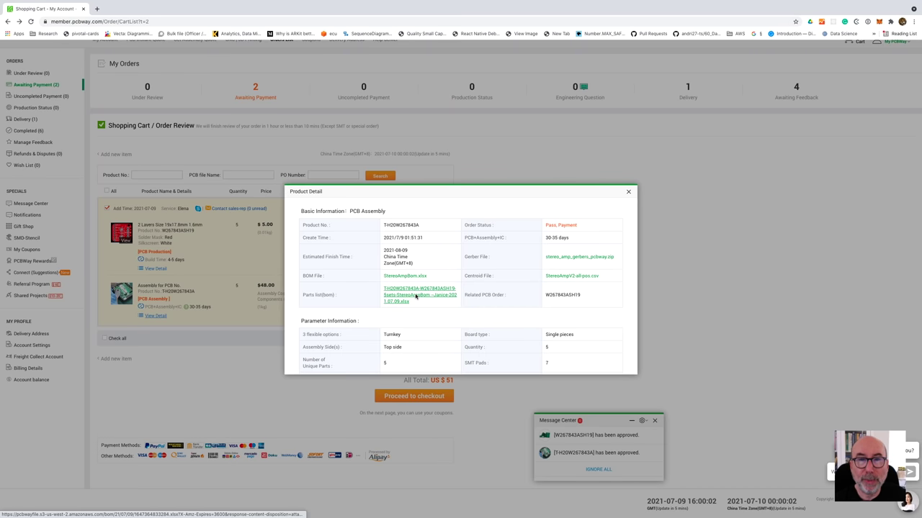
click(416, 296)
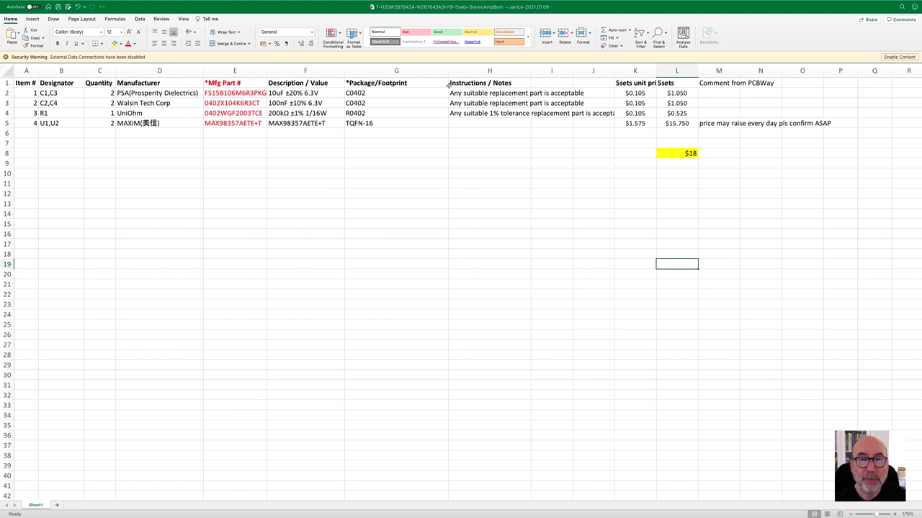
click(641, 92)
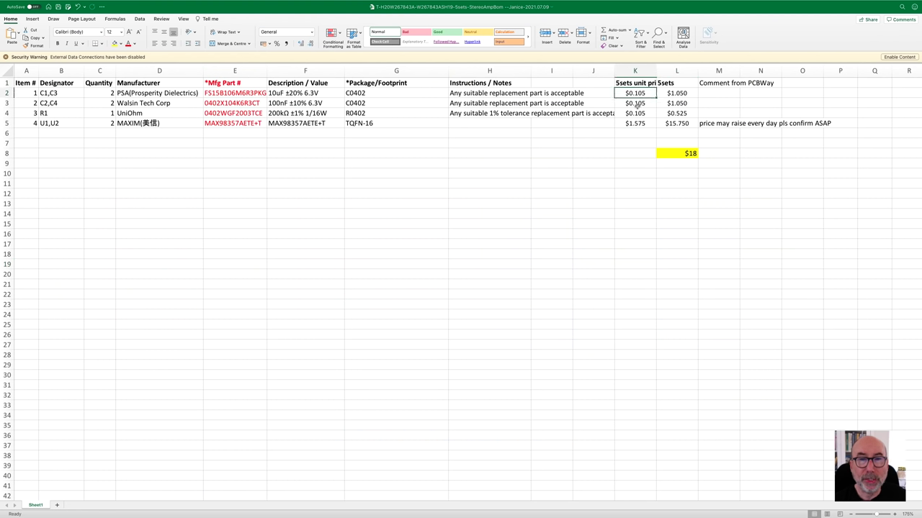
key(ctrl+shift+Down)
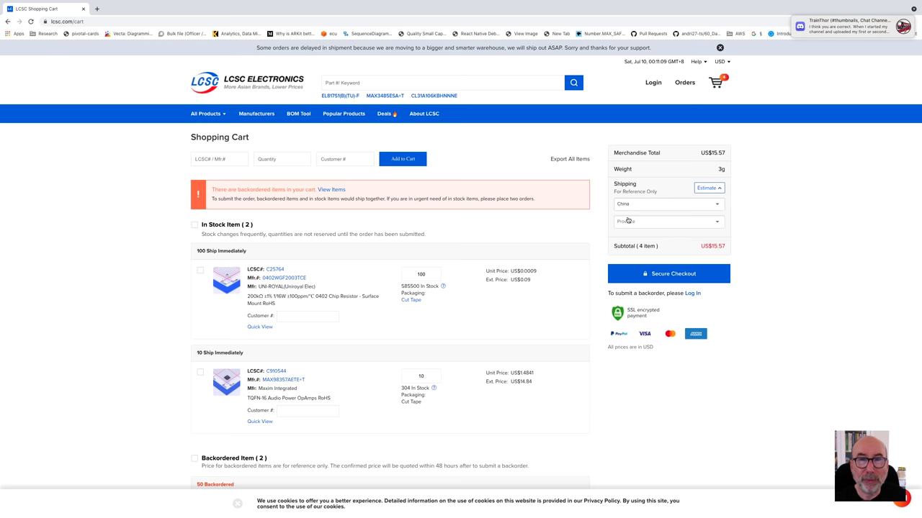
Set the cart's shipping estimate destination to Guangdong province, Shenzhenshi city
click(714, 221)
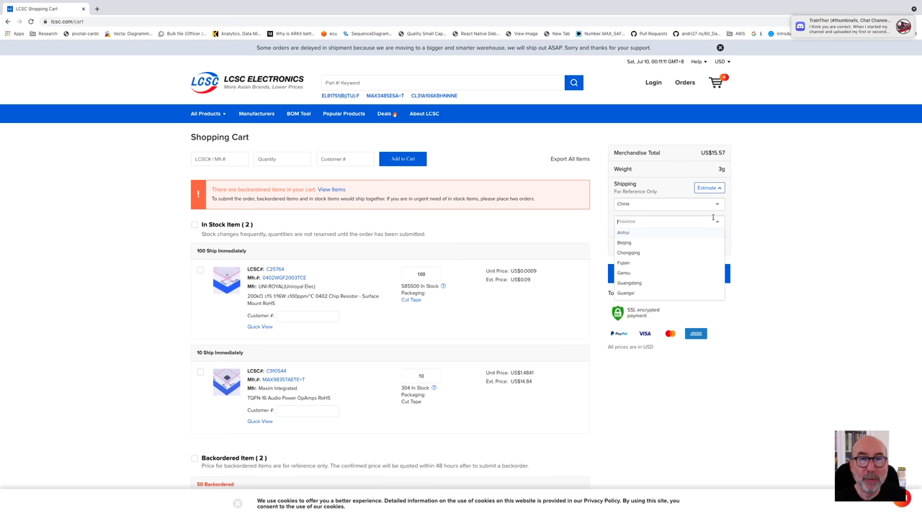
click(662, 283)
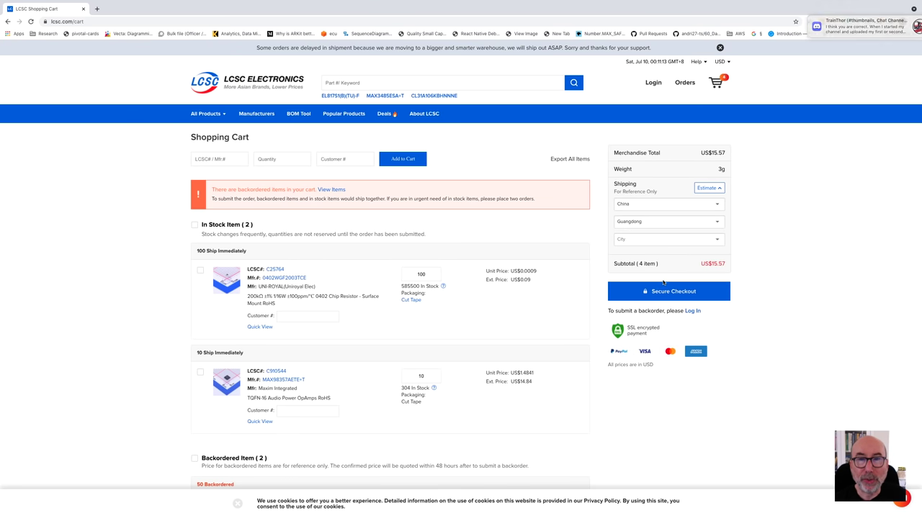
click(698, 239)
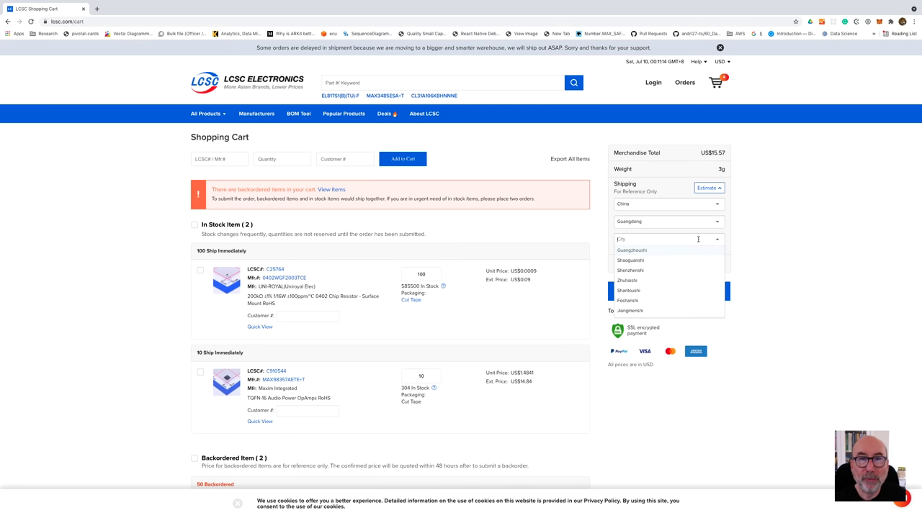
click(655, 270)
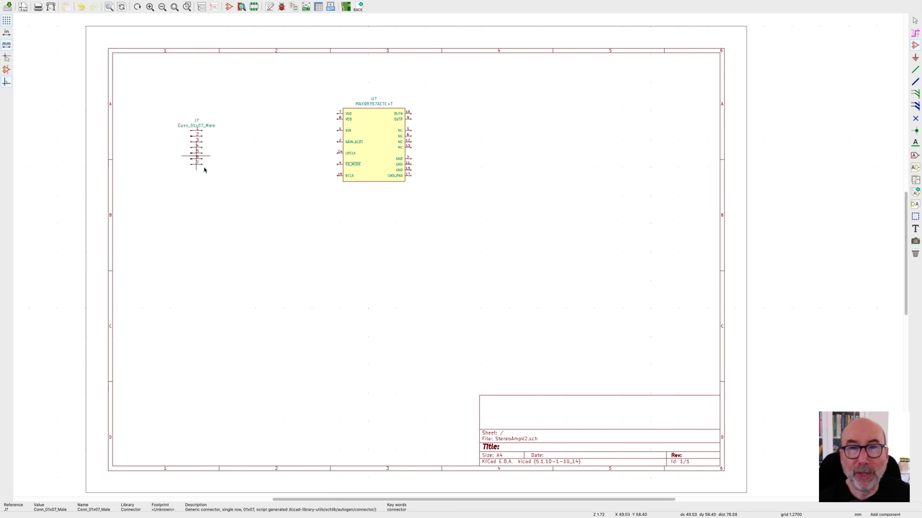
Place the Conn_01x07_Male header and create an LRCLK global label
click(204, 169)
scroll(204, 169, up, 3)
key(ctrl+h)
text(LRCLK)
Attach LRCLK to header pin 7 and repeat labels down the header, renaming pin 3's to SD
key(Return)
click(206, 215)
key(Insert)
key(Insert)
key(Insert)
key(Insert)
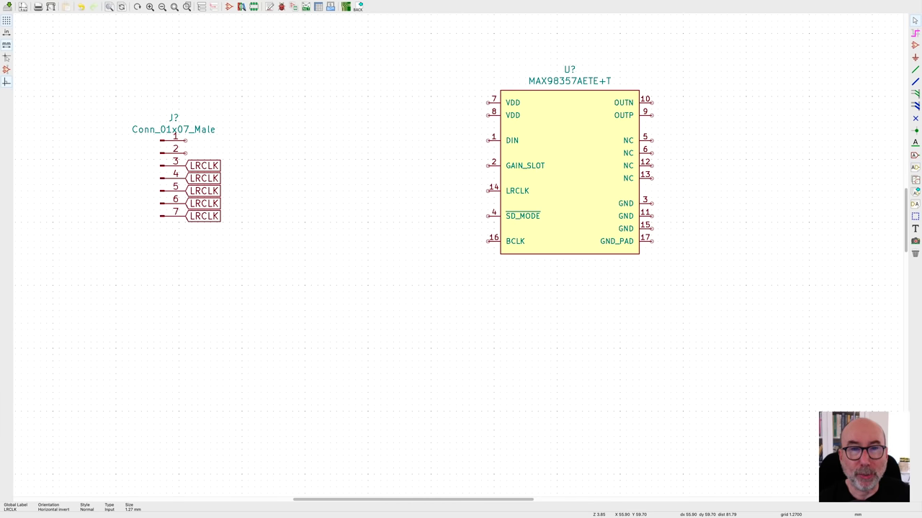
text(eSD)
Place a power symbol beside the header and add a DIN global label at amplifier pin 1
key(Return)
click(249, 204)
text(pVCC)
key(Return)
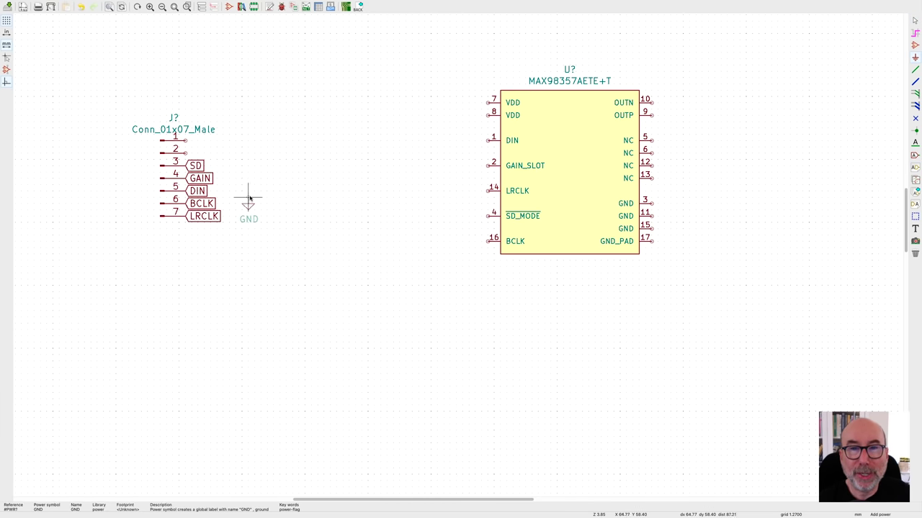
key(ctrl+h)
text(DIN)
Add VCC near amplifier pin 7 and a GND symbol below the amplifier
key(Return)
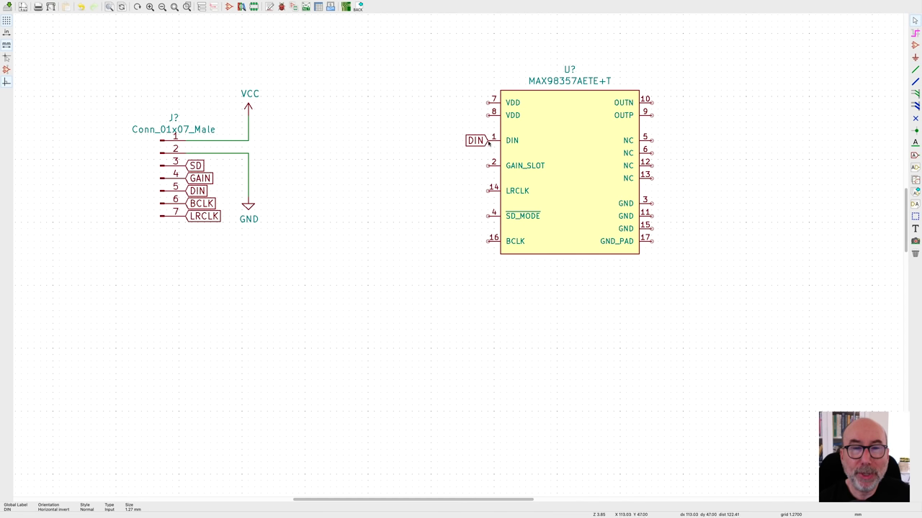
key(p)
key(Return)
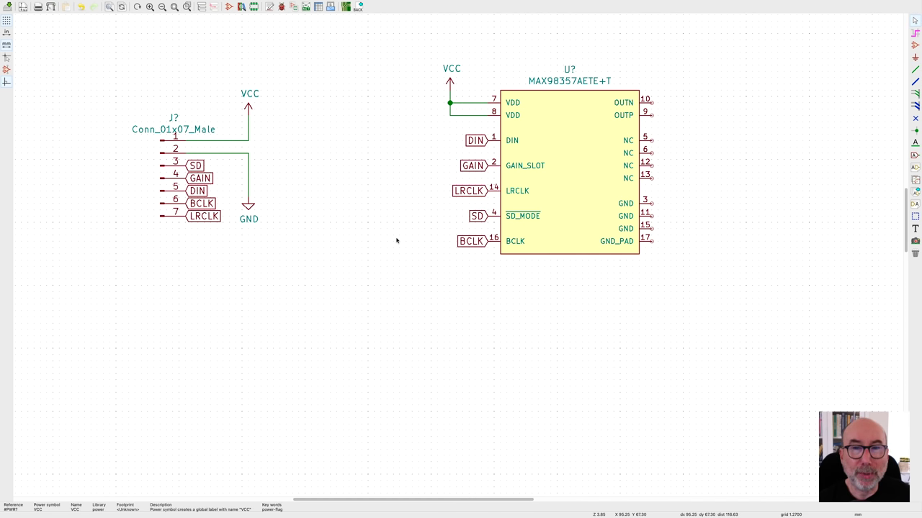
text(pGND)
key(Return)
click(713, 267)
Wire the amplifier's NC, GND and GND_PAD pins to ground
click(651, 140)
click(714, 140)
click(714, 267)
click(651, 241)
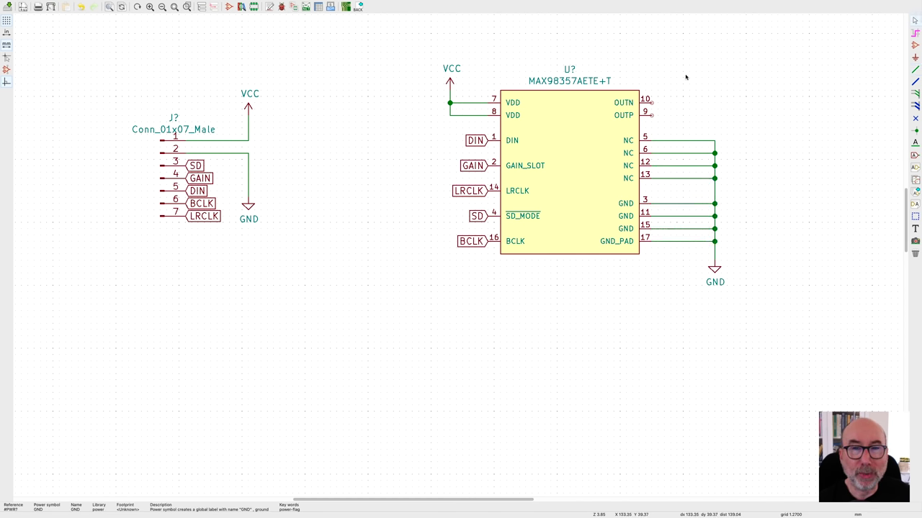
Add LEFTN and LEFTP global labels to amplifier output pins 10 and 9
key(ctrl+h)
text(LEFTN)
key(Return)
click(651, 102)
key(ctrl+h)
text(LEFTP)
key(Return)
click(651, 115)
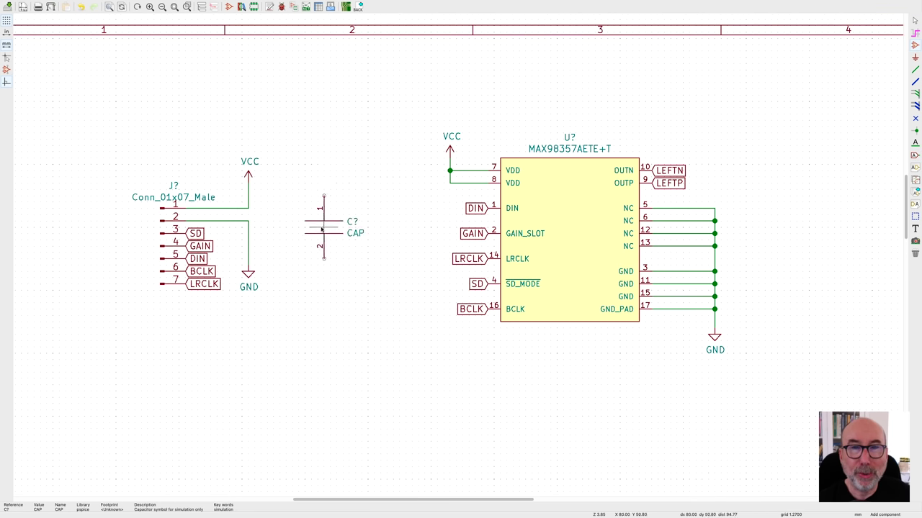
Place two capacitors side by side with VCC above and GND below them
click(321, 229)
click(386, 229)
click(355, 168)
click(355, 280)
Wire the capacitors and rearrange footprints C1–C4 between the amplifiers
key(w)
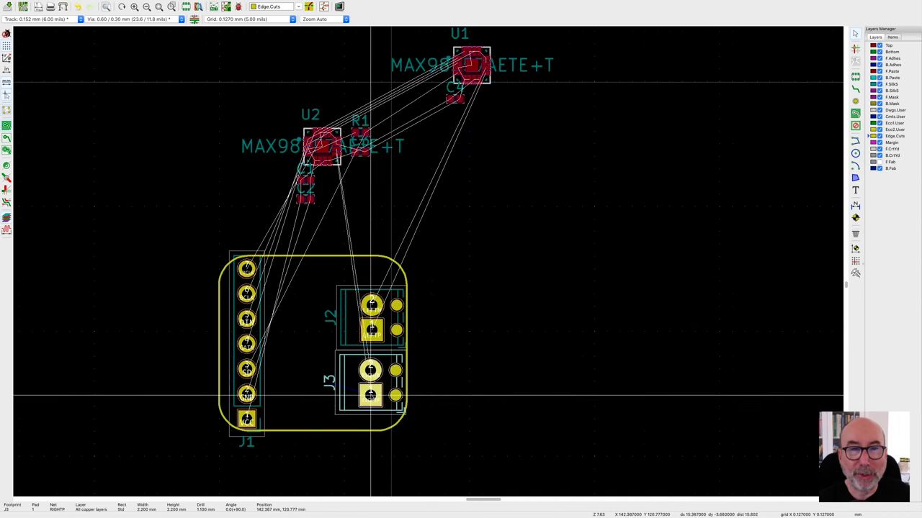
scroll(309, 324, up, 3)
shift+scroll(269, 324, up, 3)
scroll(269, 325, down, 5)
shift+scroll(269, 325, left, 3)
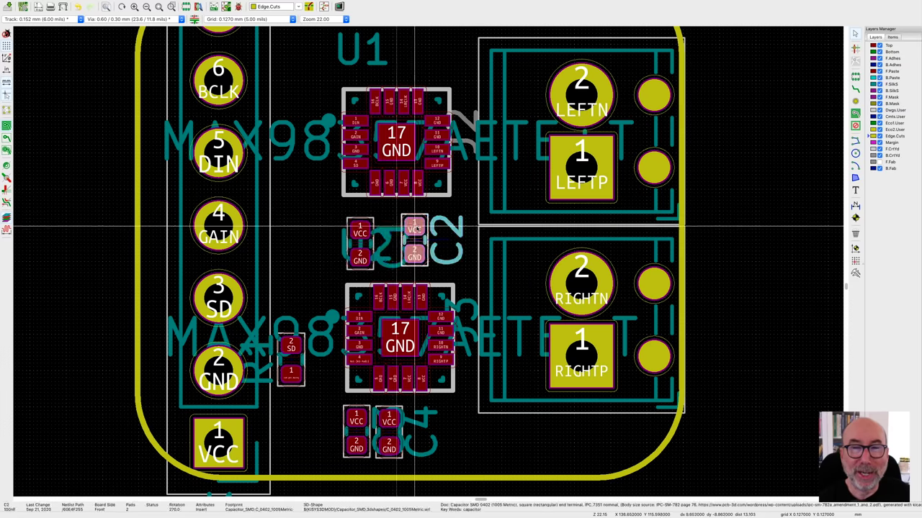
key(e)
key(Return)
Hide the MAX98357 footprint's value text through its properties
scroll(461, 259, down, 3)
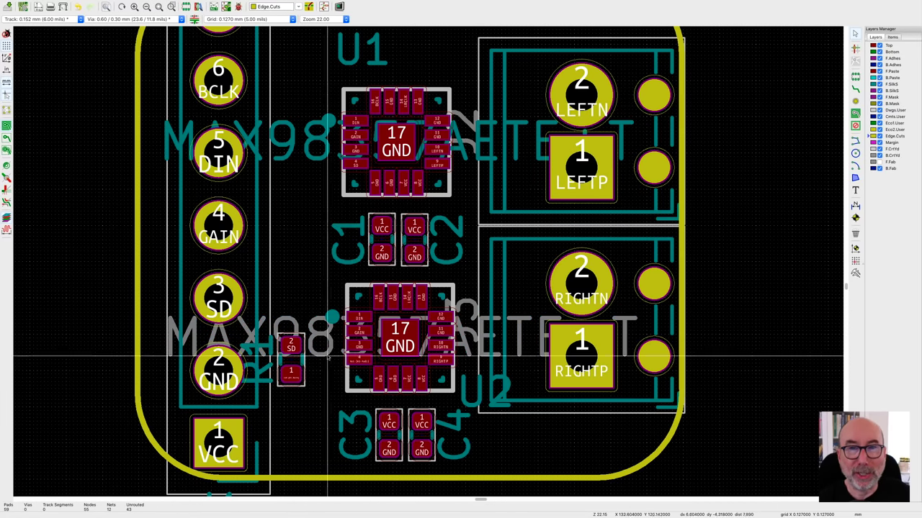
key(e)
key(Return)
scroll(246, 365, up, 3)
scroll(246, 365, down, 3)
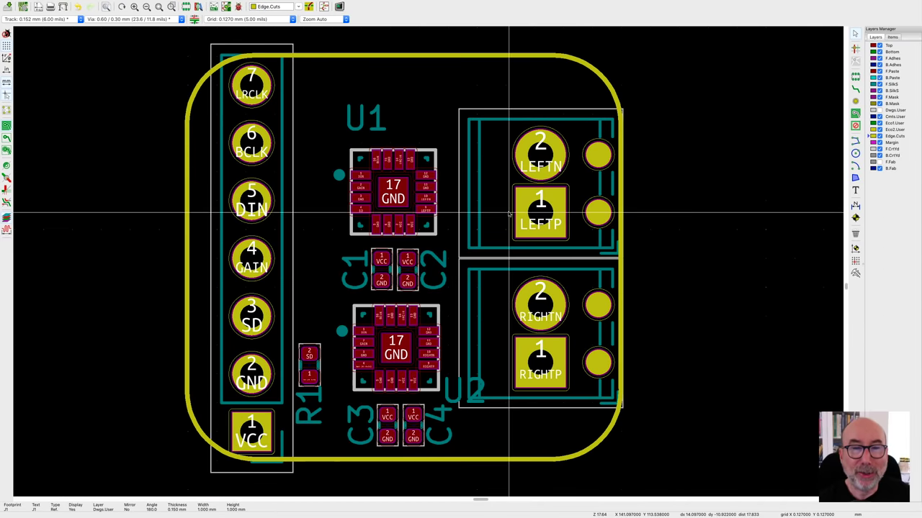
Start routing a track from the seven-pin header pad, continuing on the bottom layer
click(245, 199)
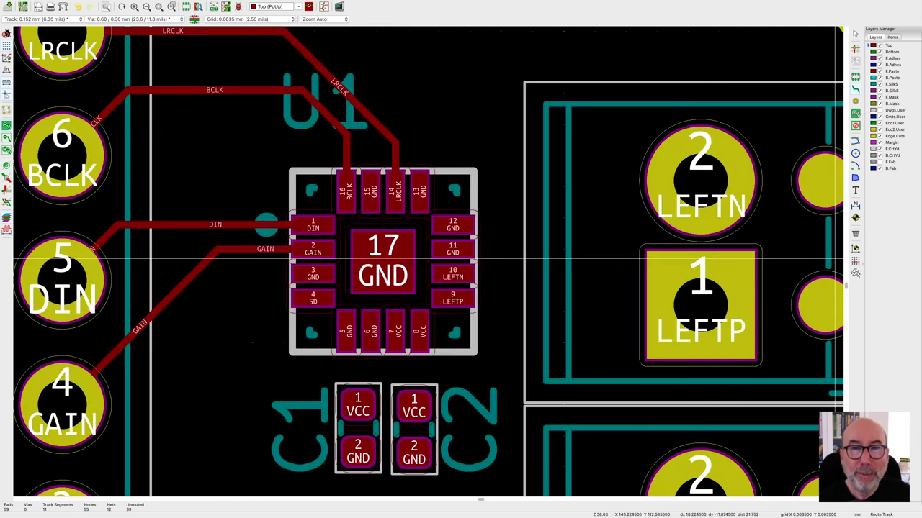
scroll(150, 258, down, 2)
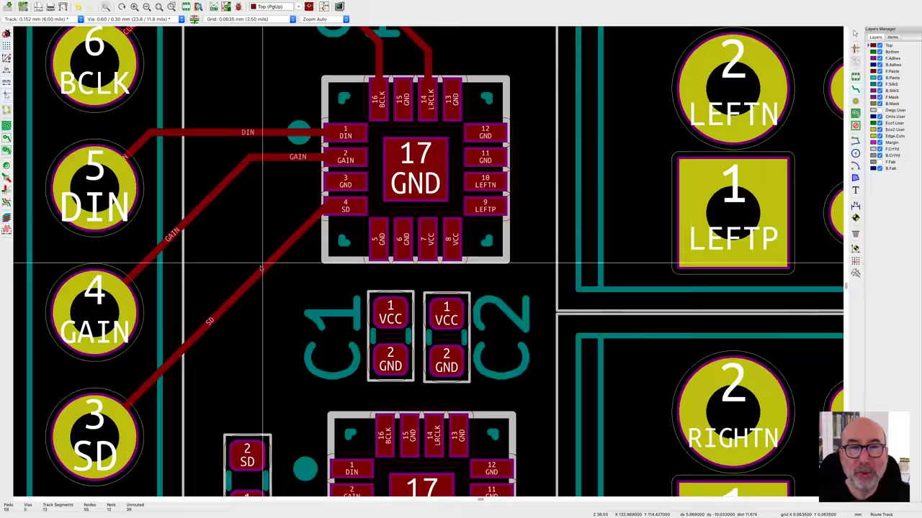
scroll(151, 258, up, 2)
key(Page_Down)
key(x)
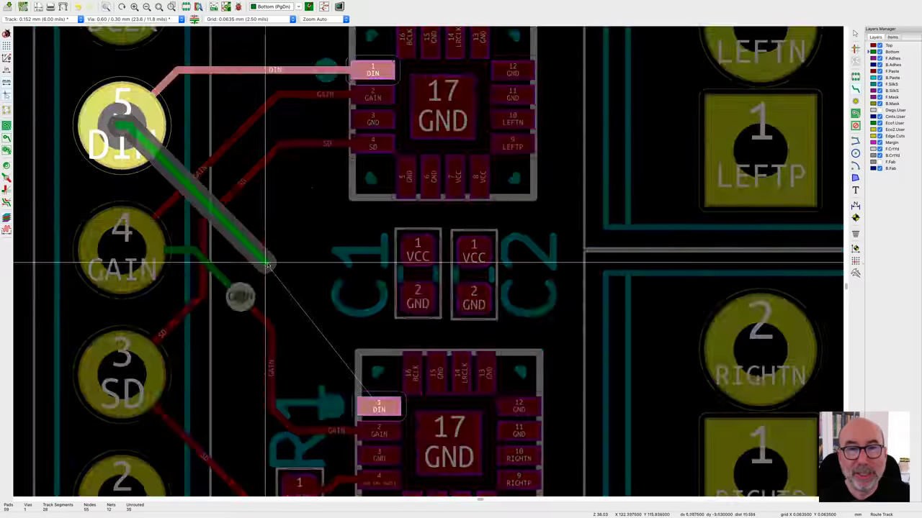